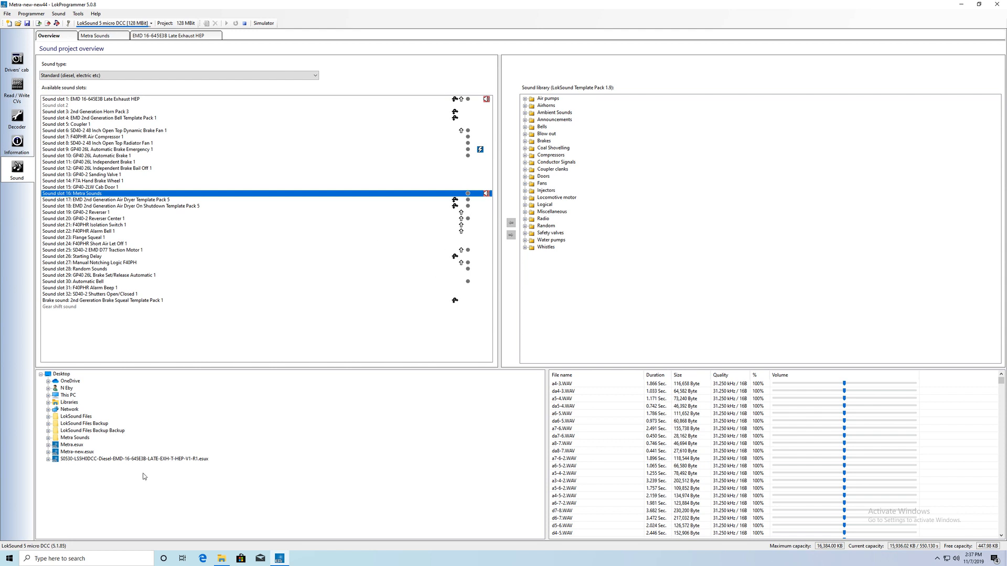
Step: Expand the Metra Sounds folder in the file tree and select metra_doors_closing.wav
{"action": "left_click", "coordinate": [48, 438]}
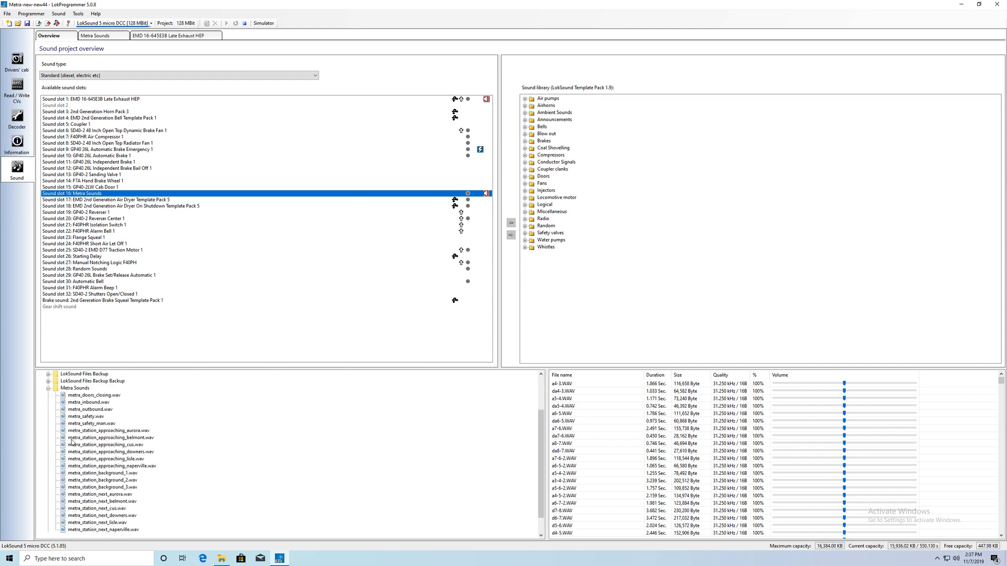
{"action": "left_click", "coordinate": [85, 397]}
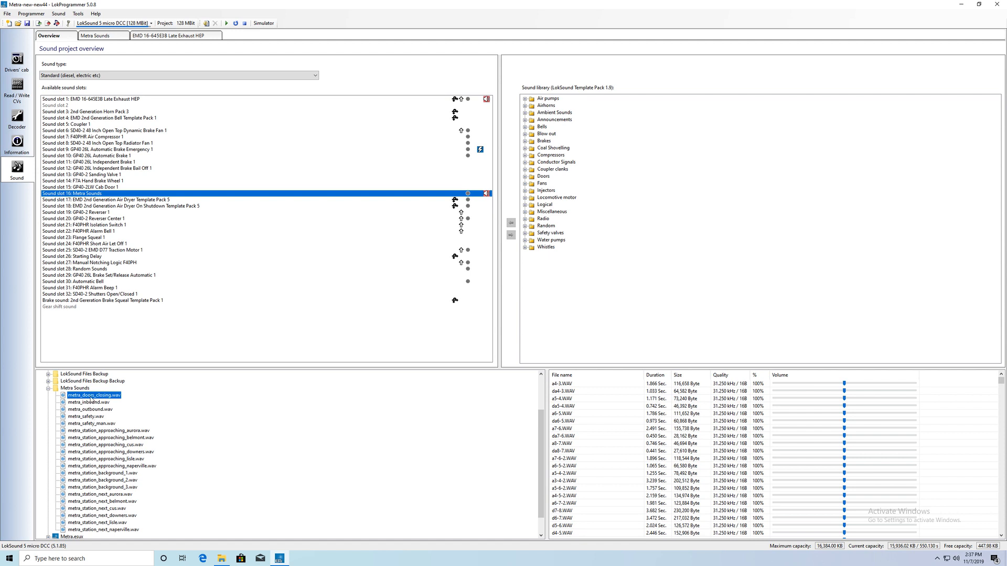
{"action": "left_click", "coordinate": [58, 14]}
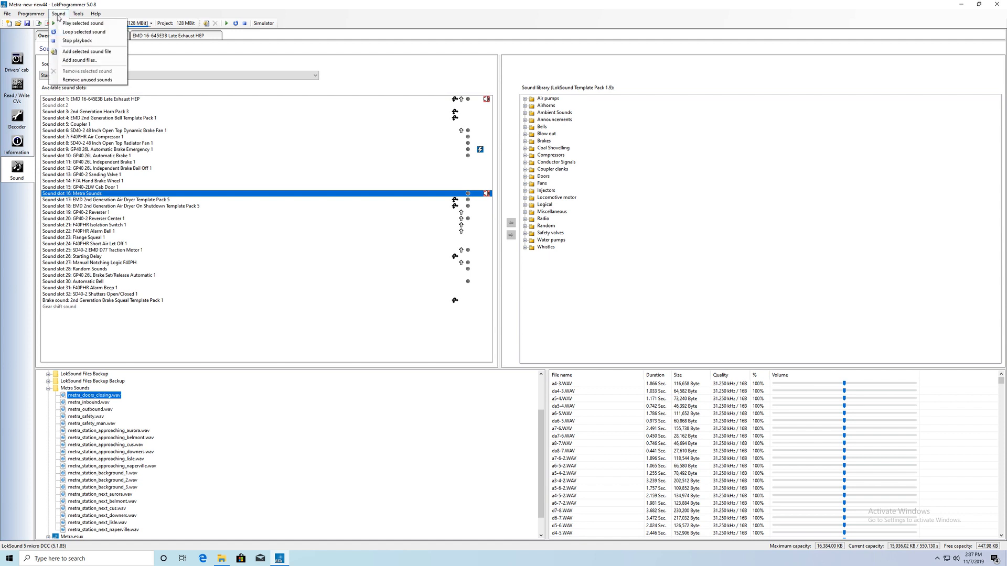
{"action": "left_click", "coordinate": [71, 61]}
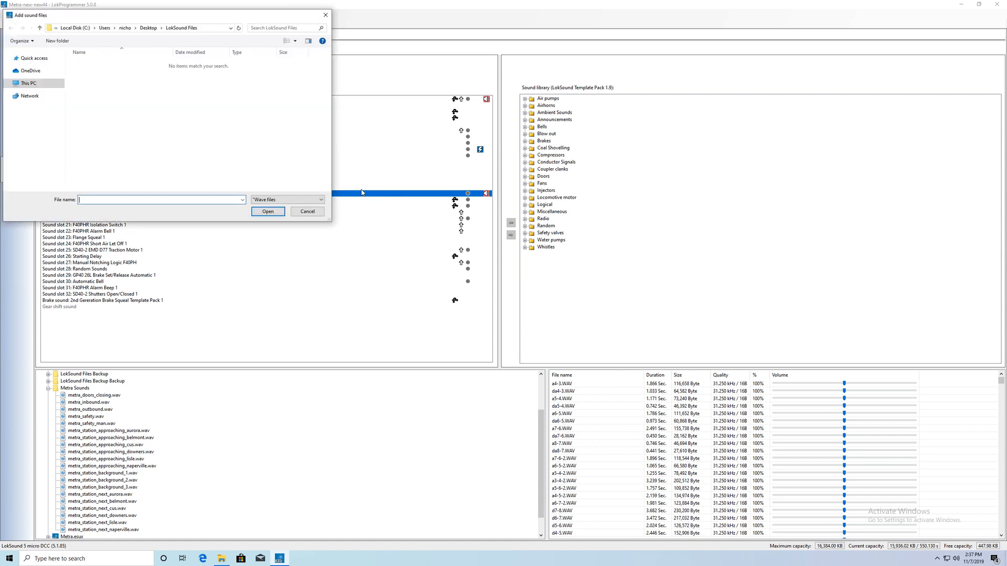
{"action": "left_click", "coordinate": [40, 72]}
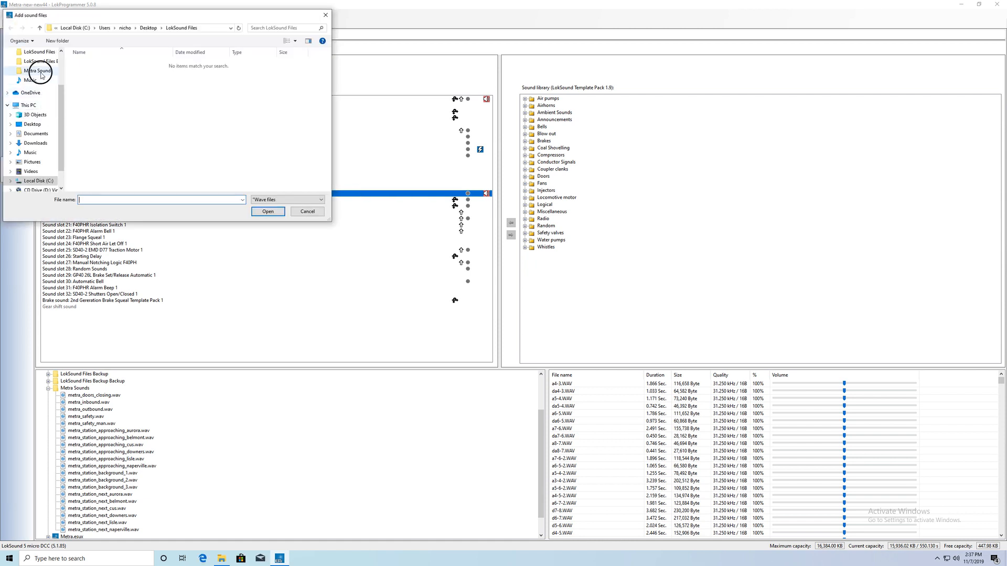
{"action": "left_click", "coordinate": [95, 71]}
{"action": "left_click", "coordinate": [121, 129], "text": "shift"}
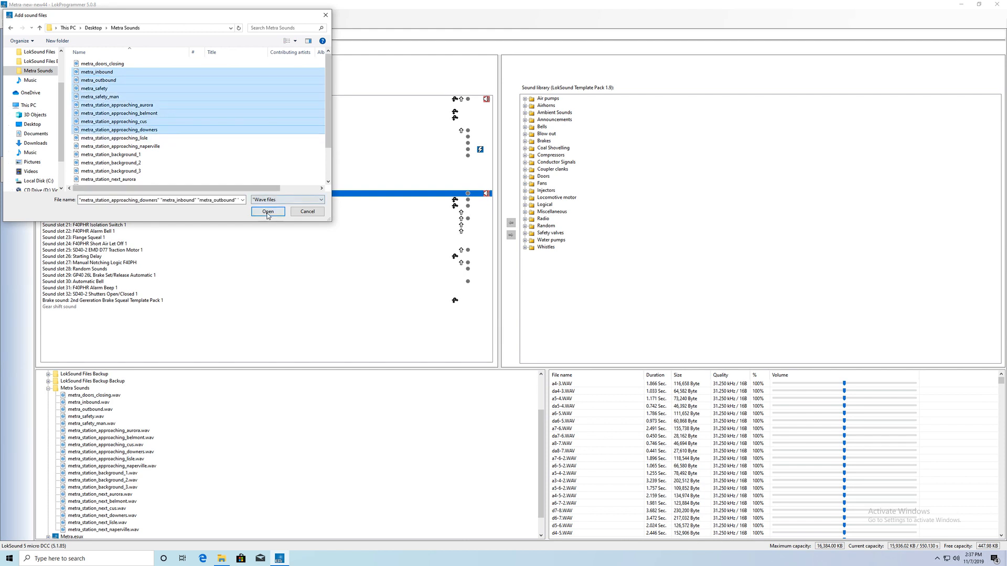
{"action": "left_click", "coordinate": [305, 213]}
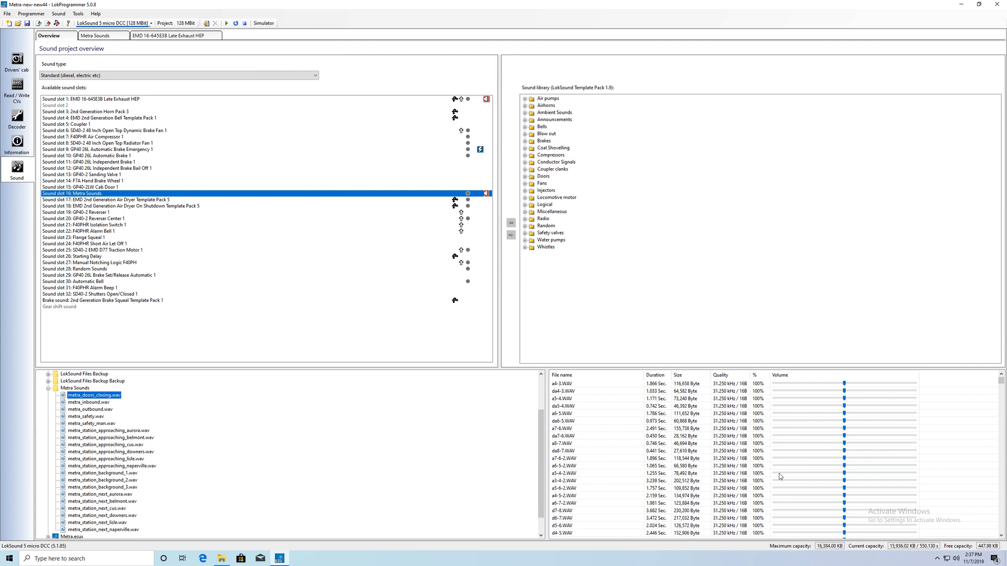
Step: Examine the project's sound file list and the Brake sound and Gear shift sound slots
{"action": "left_click", "coordinate": [1000, 383]}
{"action": "left_click_drag", "start_coordinate": [999, 380], "coordinate": [1000, 386]}
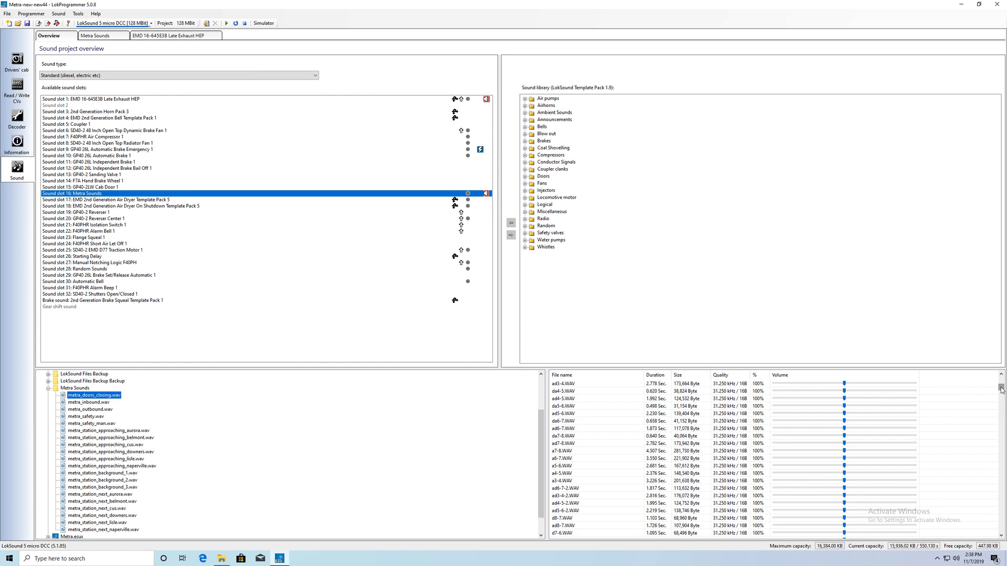
{"action": "left_click_drag", "start_coordinate": [1001, 391], "coordinate": [1004, 465]}
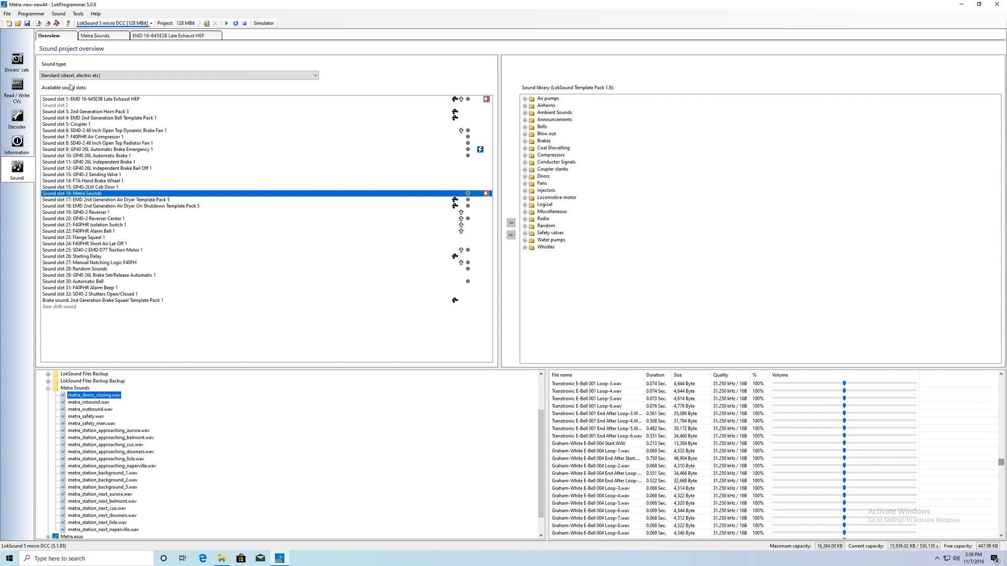
{"action": "left_click", "coordinate": [60, 302]}
{"action": "left_click", "coordinate": [60, 308]}
{"action": "left_click", "coordinate": [60, 302]}
{"action": "left_click", "coordinate": [59, 307]}
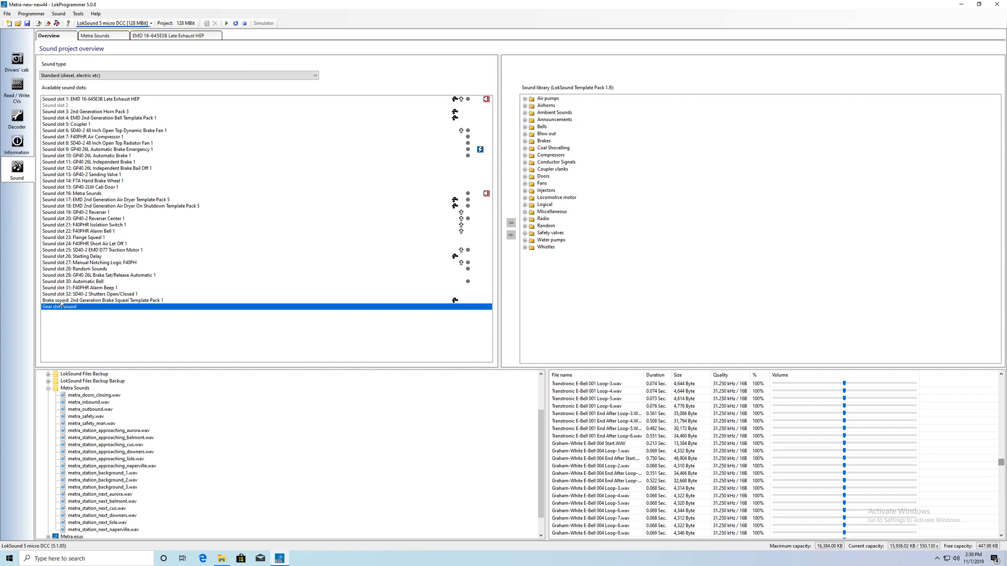
{"action": "left_click", "coordinate": [60, 302]}
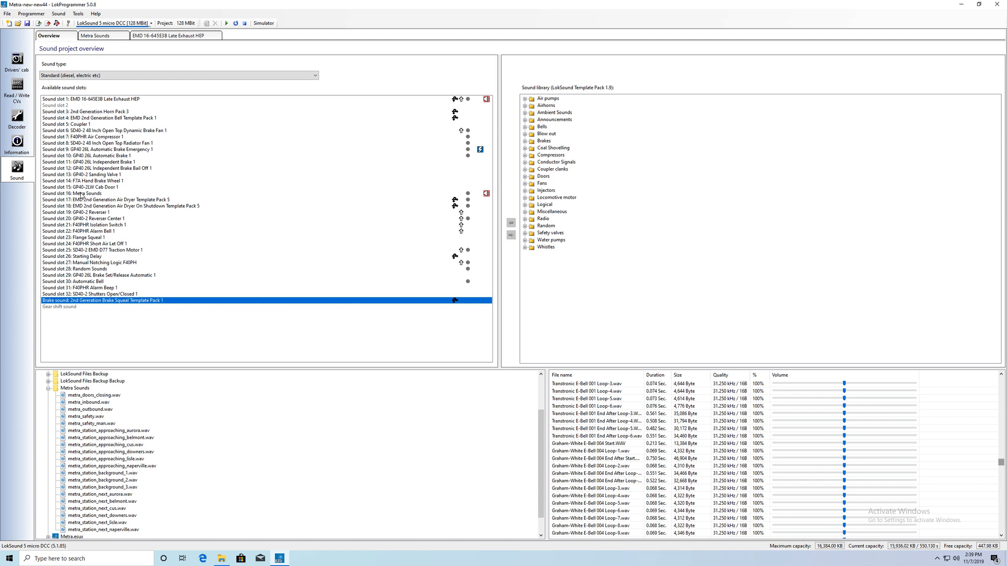
Step: View the EMD 16-645E3B Late Exhaust HEP flow diagram, return to the overview, and open the Metra Sounds diagram
{"action": "left_click", "coordinate": [191, 38]}
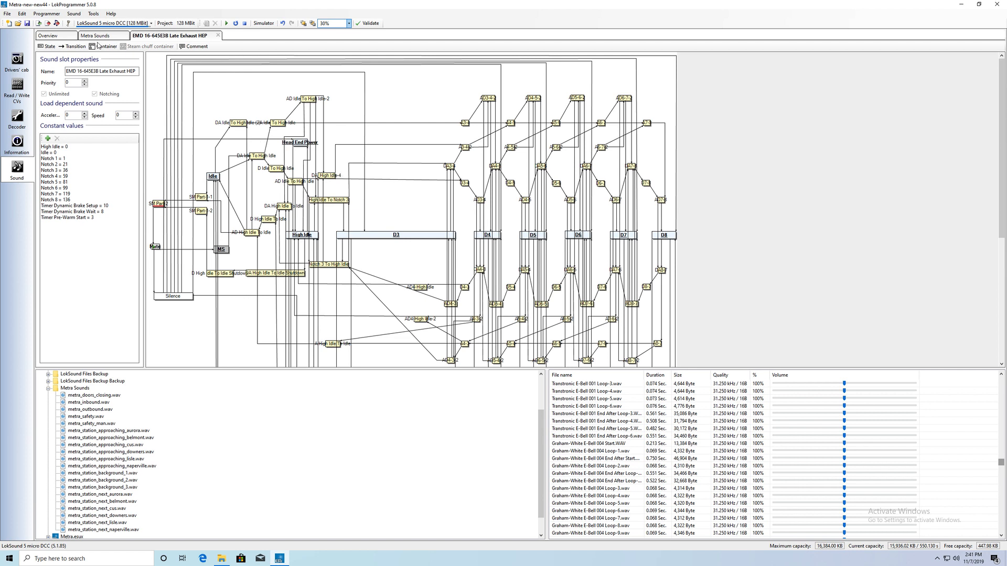
{"action": "left_click", "coordinate": [50, 36]}
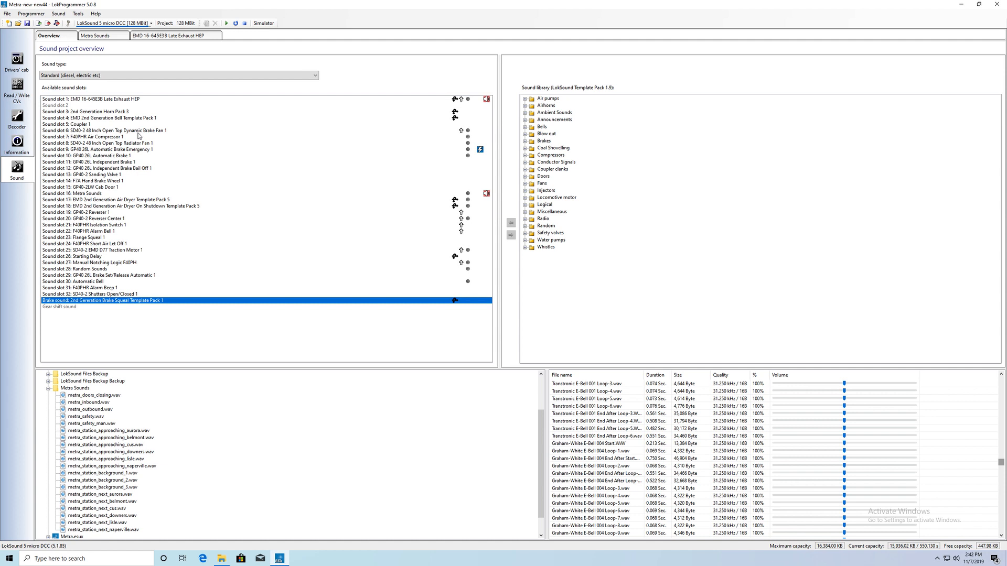
{"action": "left_click", "coordinate": [94, 38]}
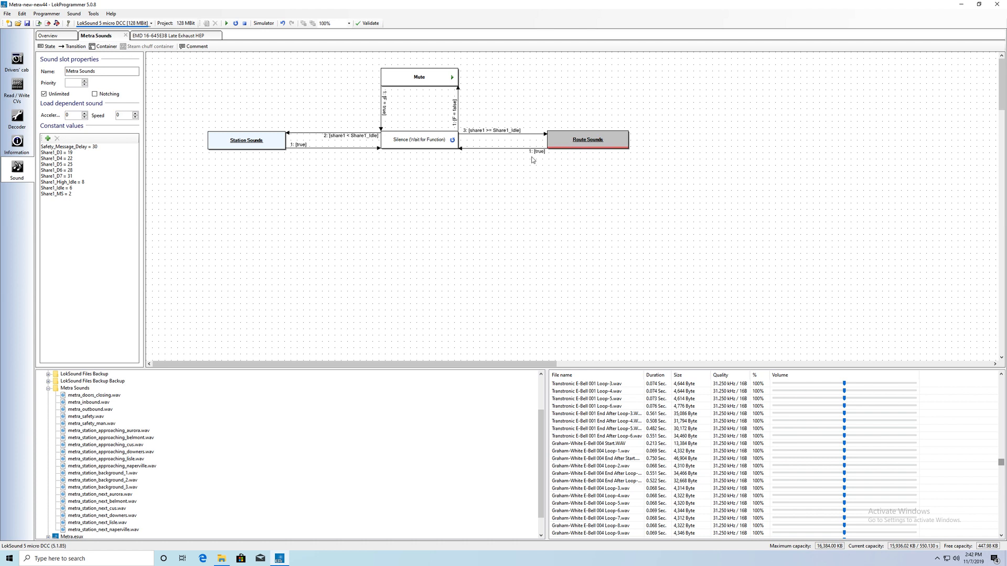
Step: Inspect the Metra Sounds slot properties and the properties of the Mute state
{"action": "left_click", "coordinate": [240, 102]}
{"action": "left_click", "coordinate": [73, 71]}
{"action": "left_click", "coordinate": [396, 79]}
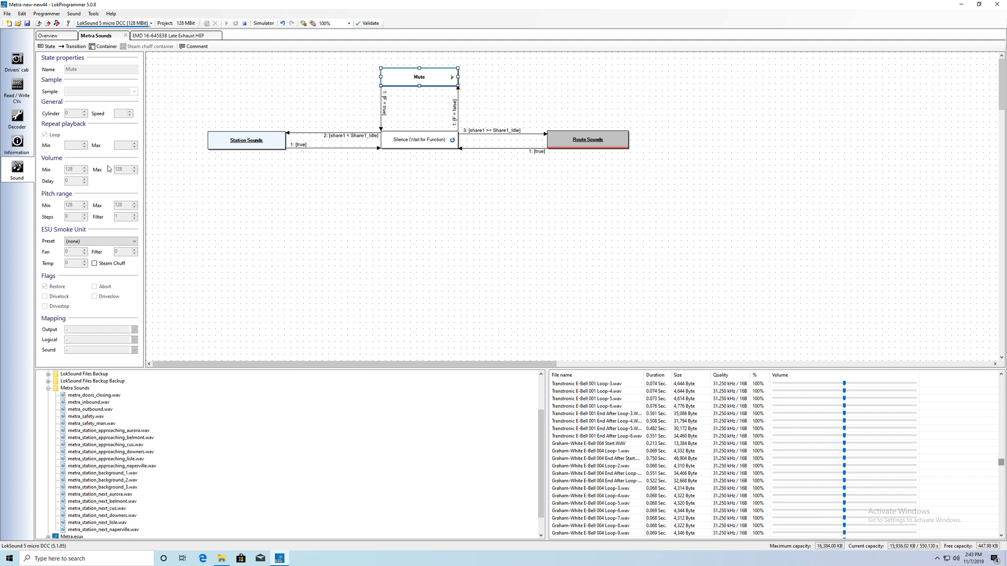
{"action": "left_click", "coordinate": [180, 97]}
{"action": "left_click", "coordinate": [383, 83]}
Step: Add two states side by side in the empty area before the Mute state and connect them with a transition
{"action": "left_click", "coordinate": [51, 46]}
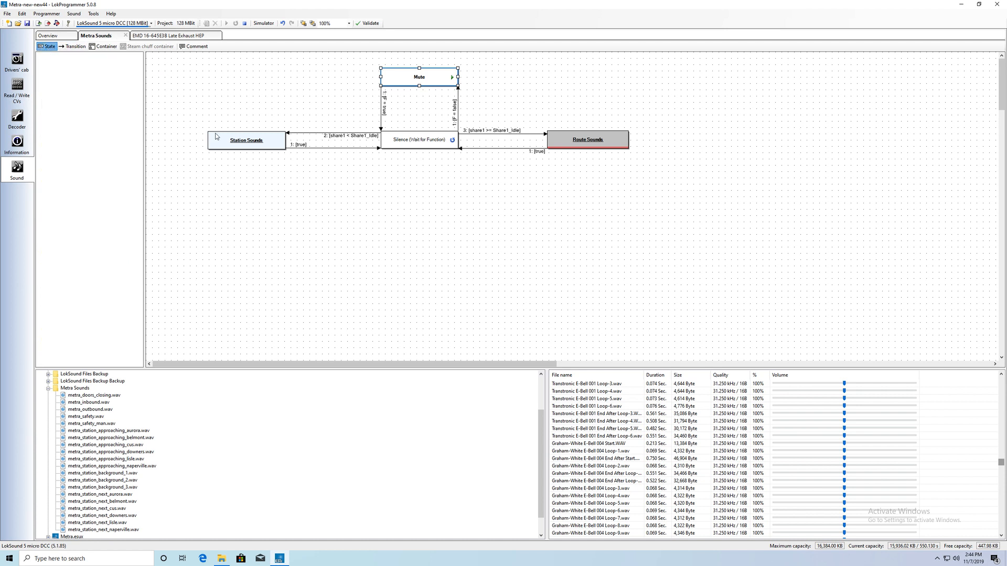
{"action": "left_click", "coordinate": [168, 64]}
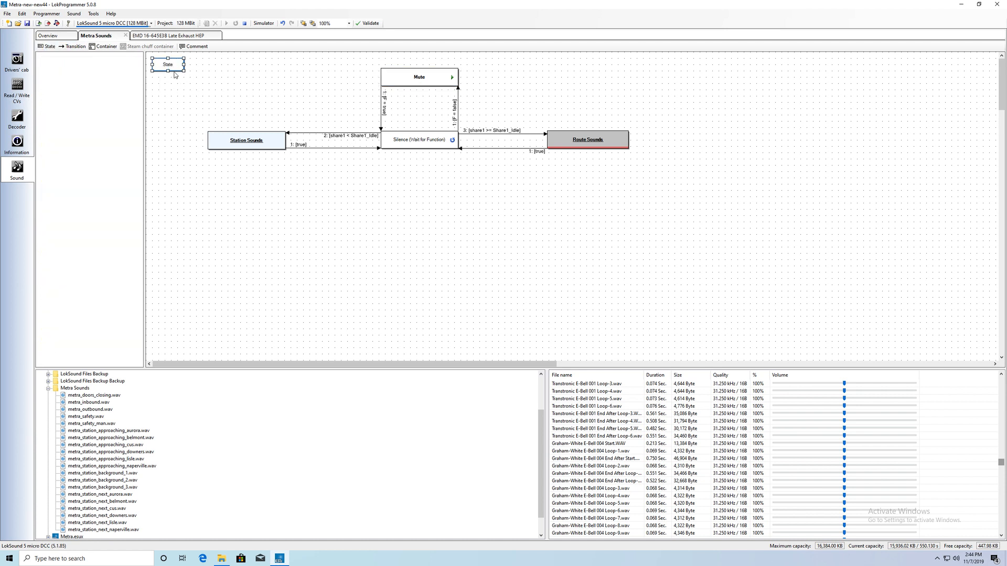
{"action": "left_click", "coordinate": [48, 47]}
{"action": "left_click", "coordinate": [199, 67]}
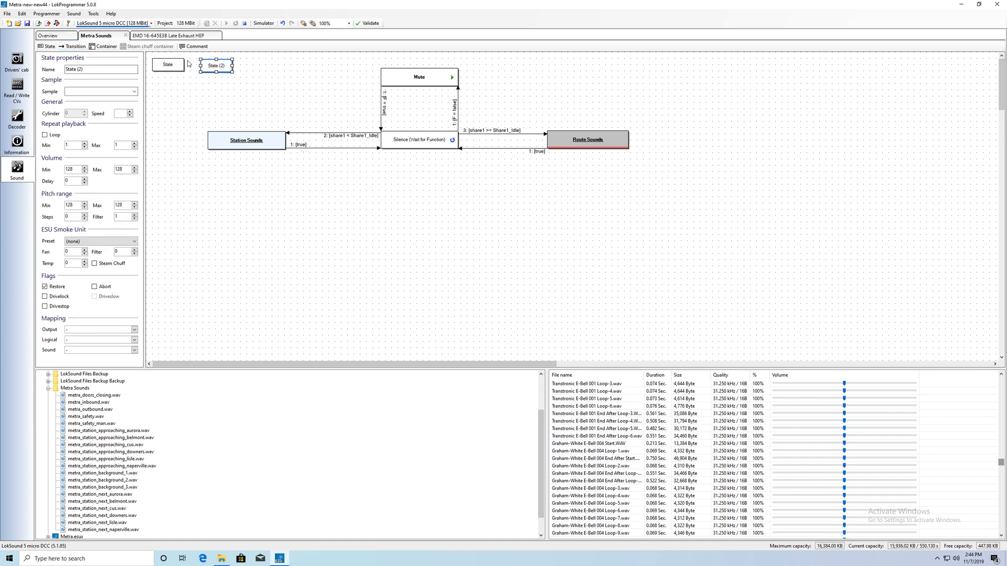
{"action": "left_click", "coordinate": [75, 48]}
{"action": "left_click", "coordinate": [189, 63]}
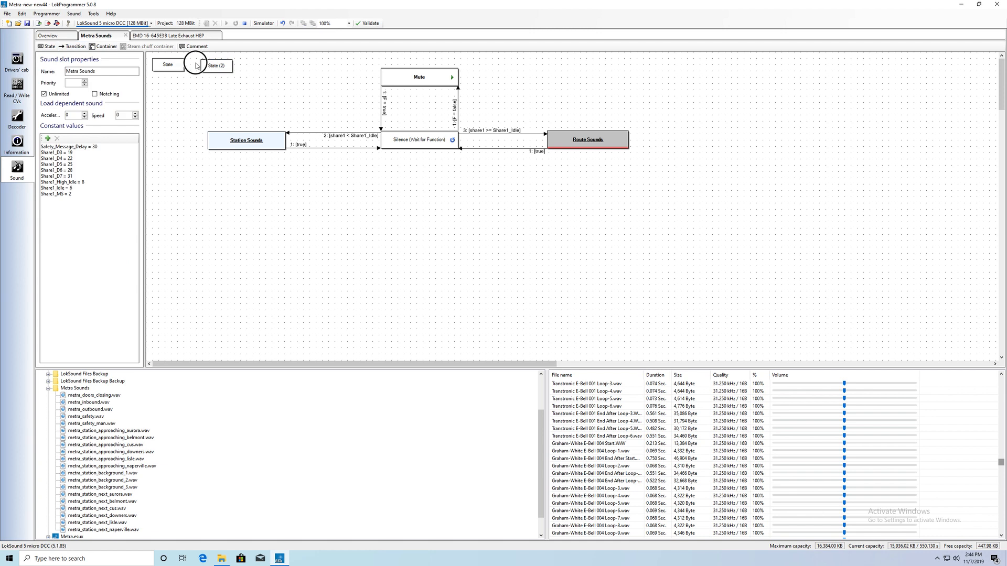
{"action": "left_click", "coordinate": [212, 65]}
{"action": "left_click", "coordinate": [240, 72]}
Step: Delete the two newly added states together with their connecting transition
{"action": "left_click_drag", "start_coordinate": [151, 57], "coordinate": [240, 75]}
{"action": "right_click", "coordinate": [174, 67]}
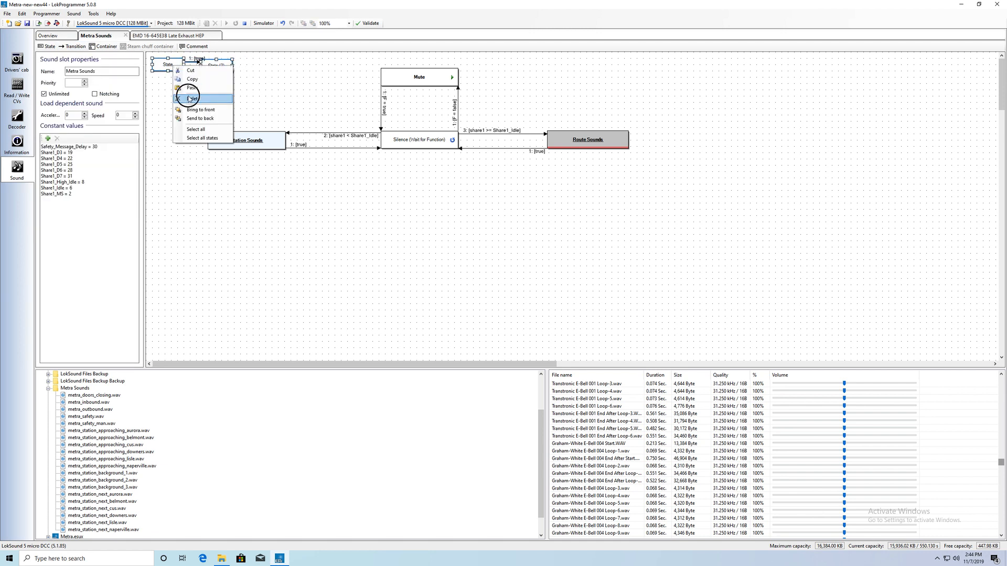
{"action": "left_click", "coordinate": [191, 98]}
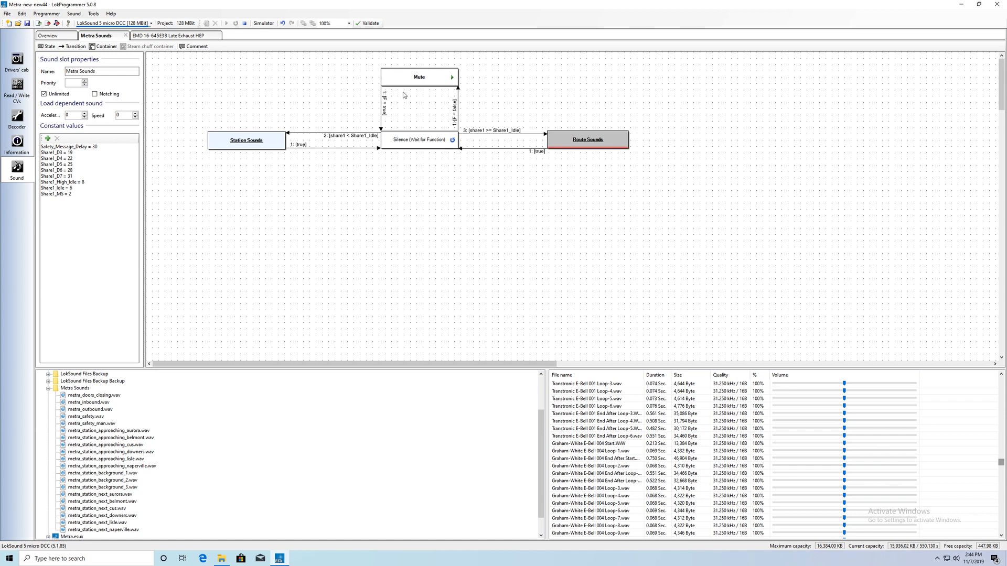
Step: Inspect the Mute state, its outgoing transition's condition, and the Silence (Wait for Function) state's properties
{"action": "left_click", "coordinate": [402, 81]}
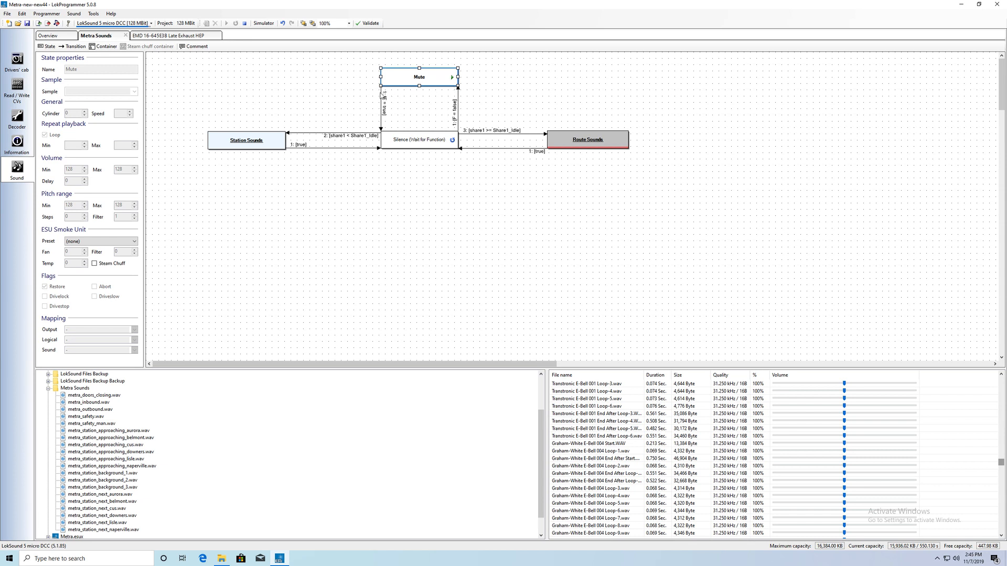
{"action": "left_click", "coordinate": [380, 93]}
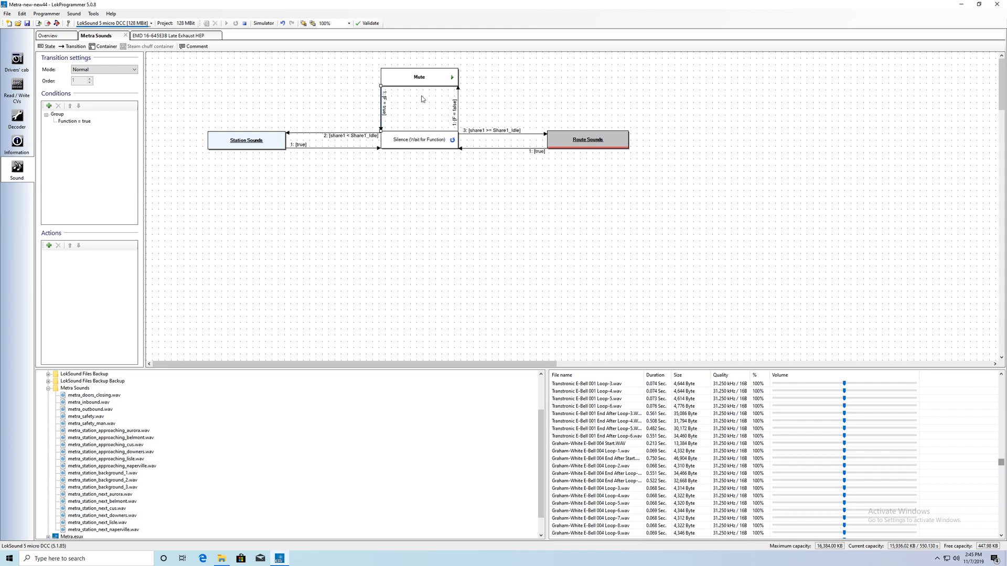
{"action": "left_click", "coordinate": [401, 83]}
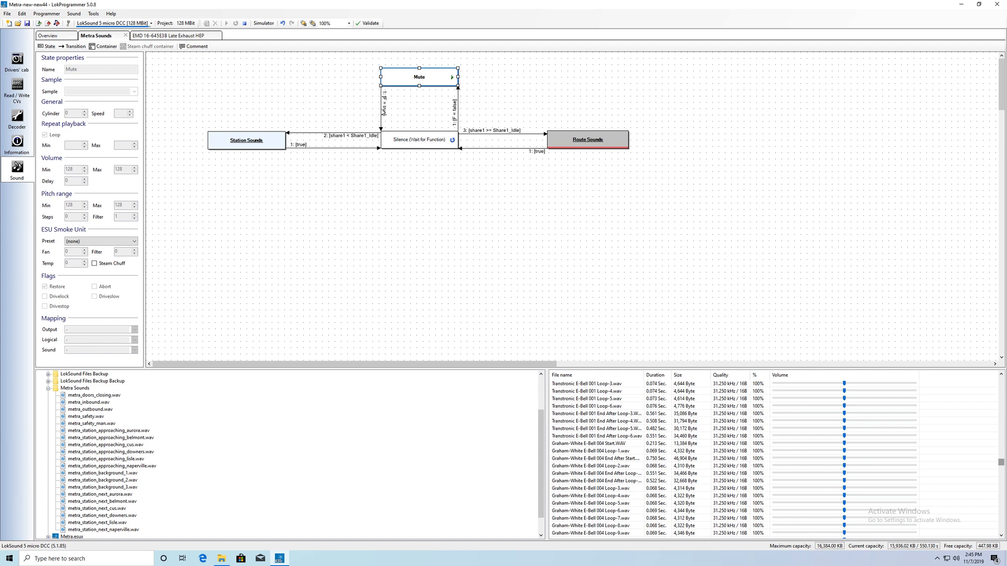
{"action": "left_click", "coordinate": [381, 109]}
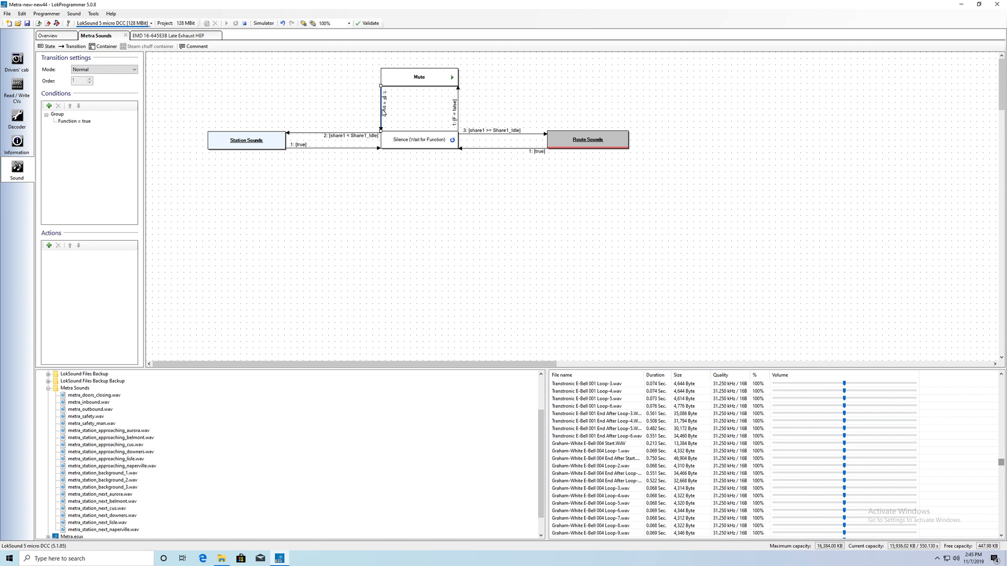
{"action": "left_click", "coordinate": [386, 145]}
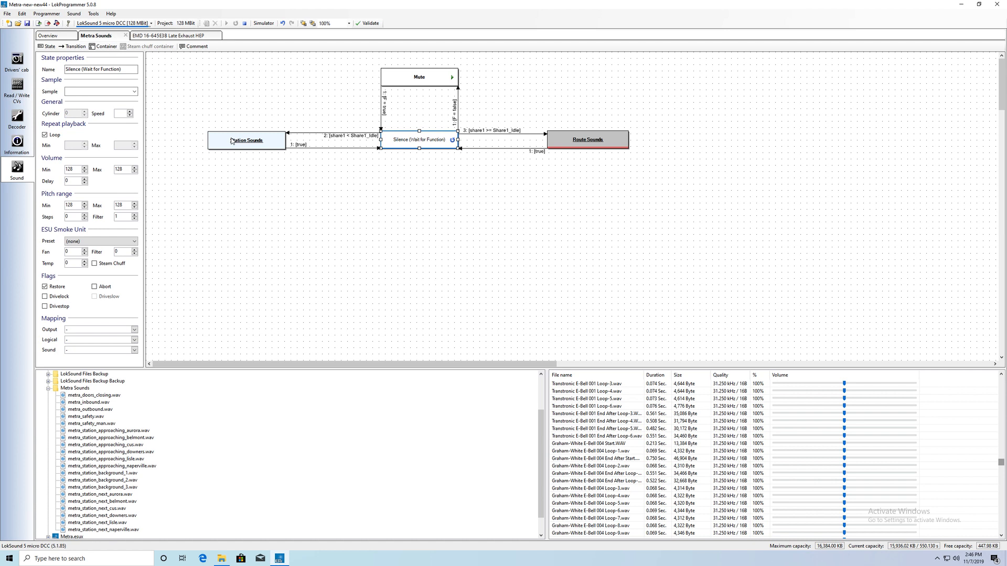
Step: Inspect the transition from Silence (Wait for Function) to Station Sounds and open the Station Sounds container's diagram
{"action": "left_click", "coordinate": [357, 138]}
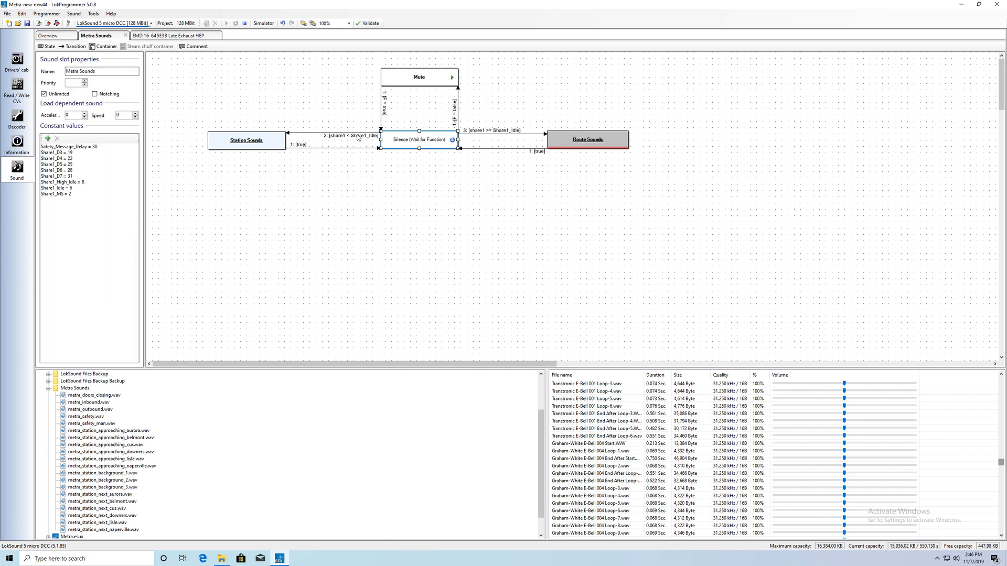
{"action": "left_click", "coordinate": [333, 135]}
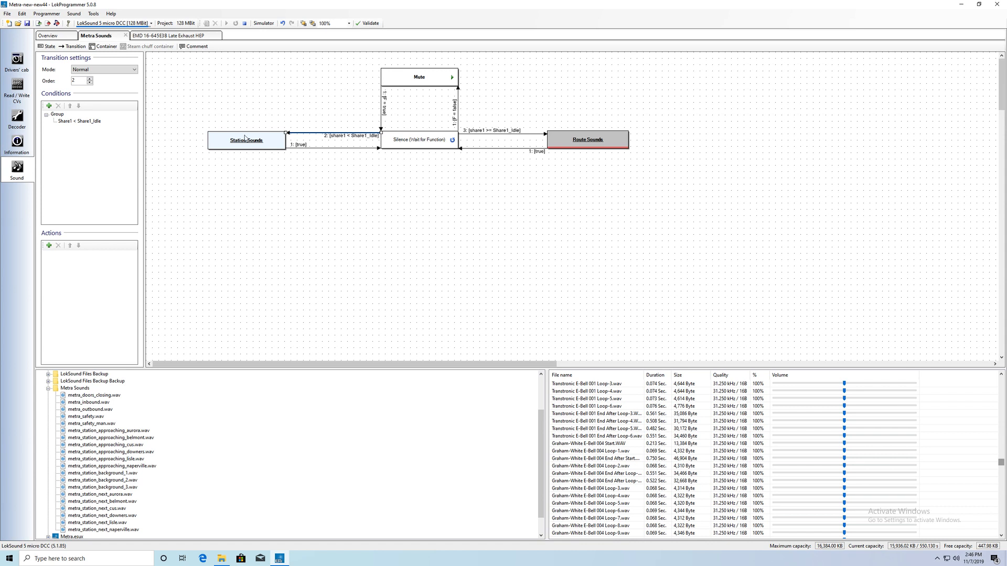
{"action": "left_click", "coordinate": [259, 148]}
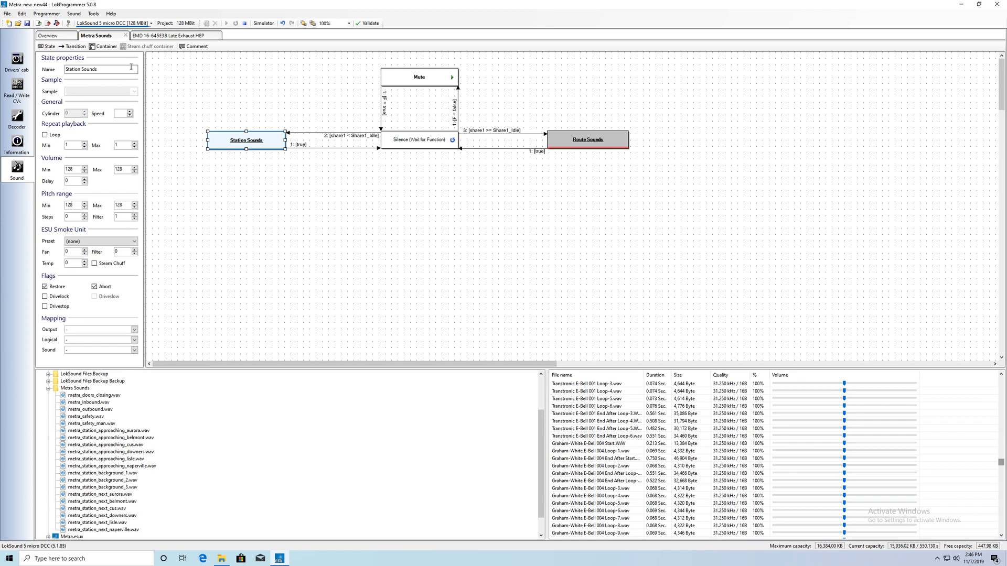
{"action": "double_click", "coordinate": [269, 150]}
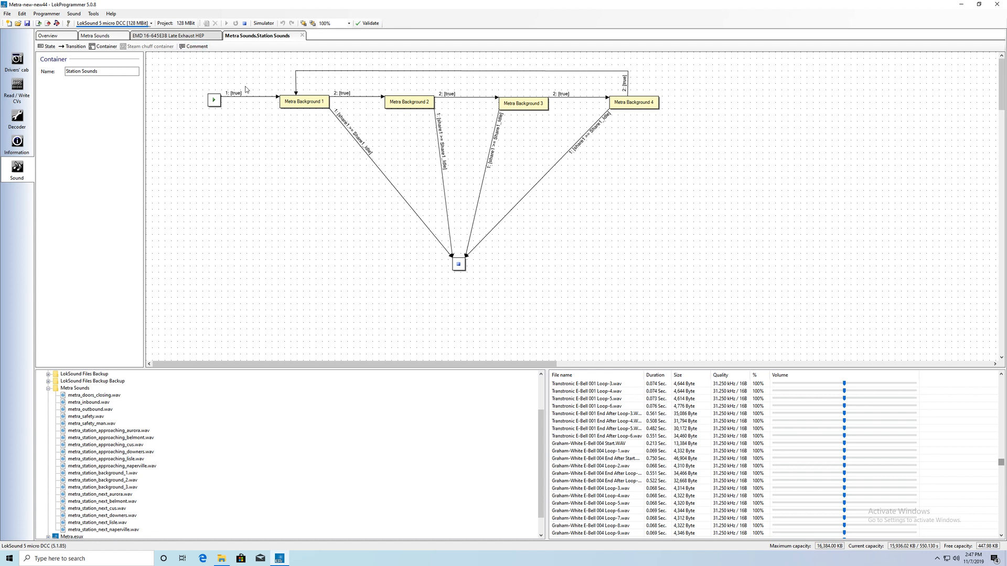
{"action": "left_click", "coordinate": [96, 36]}
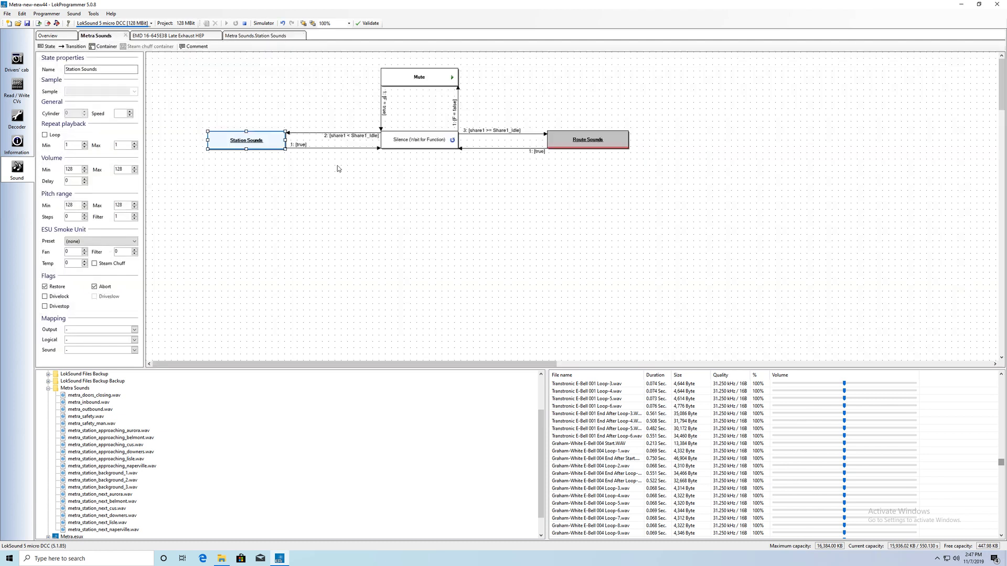
{"action": "left_click", "coordinate": [272, 35]}
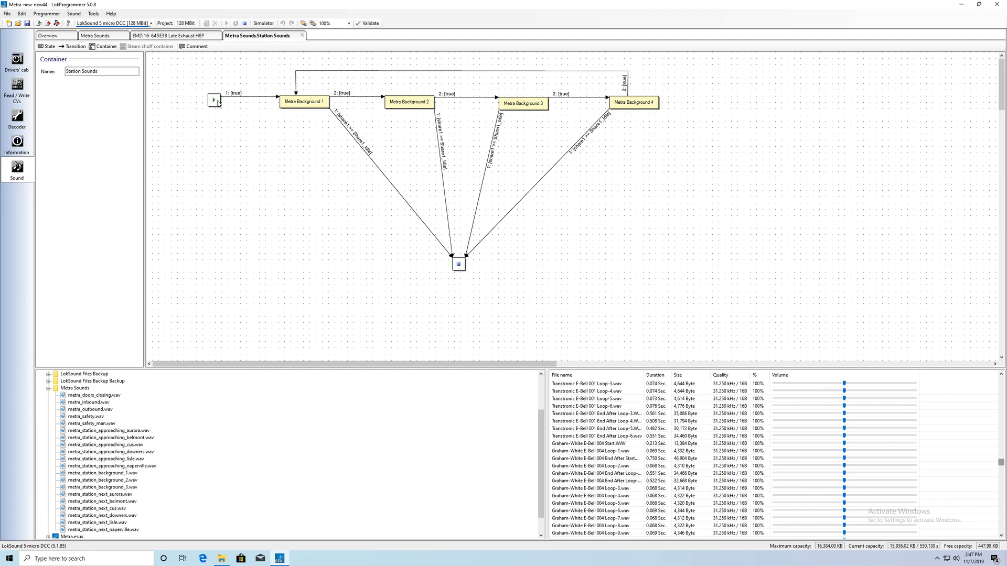
{"action": "left_click", "coordinate": [229, 160]}
Step: Start the simulator and switch the function on and off to test the Station Sounds sequence
{"action": "left_click", "coordinate": [262, 23]}
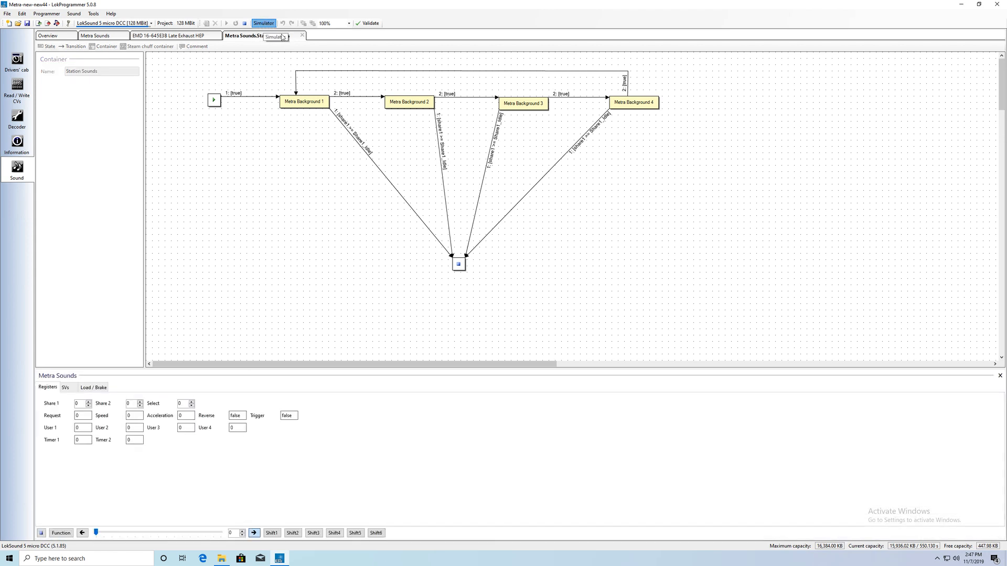
{"action": "left_click", "coordinate": [61, 534]}
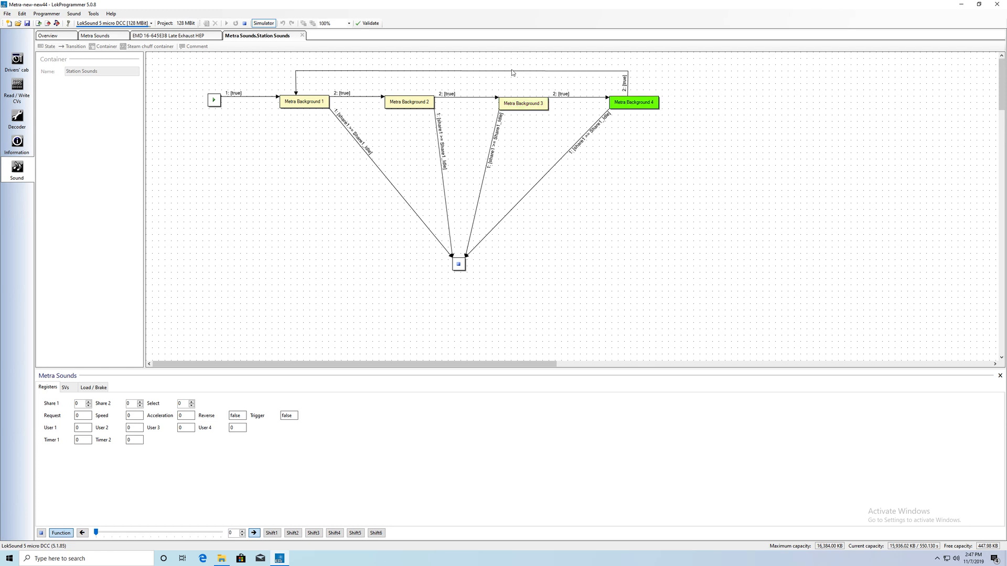
{"action": "left_click", "coordinate": [62, 533]}
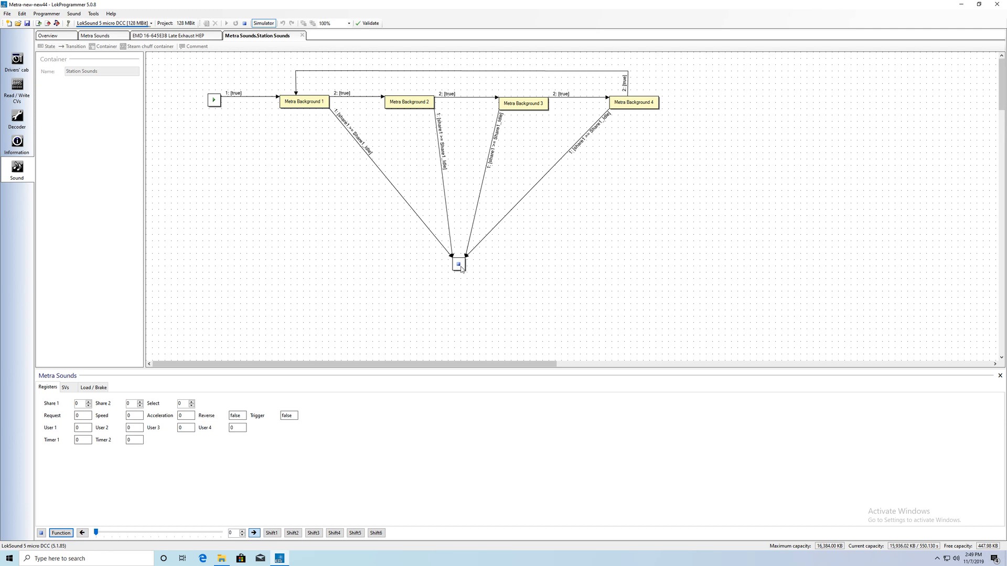
Step: Open the Route Sounds container's diagram from the Metra Sounds slot and set its zoom to 60%
{"action": "left_click", "coordinate": [106, 40]}
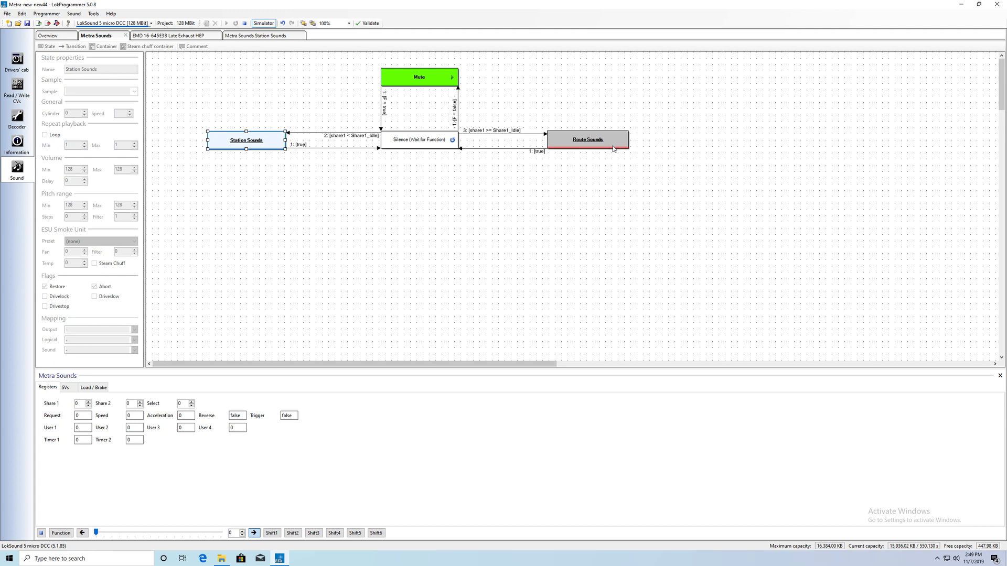
{"action": "double_click", "coordinate": [561, 143]}
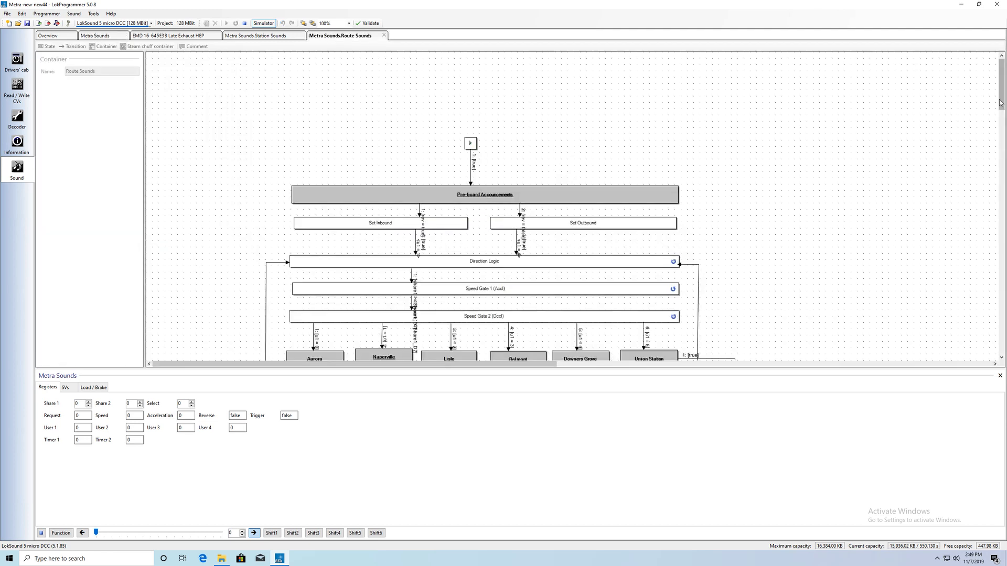
{"action": "left_click_drag", "start_coordinate": [1001, 103], "coordinate": [1002, 131]}
{"action": "left_click", "coordinate": [349, 23]}
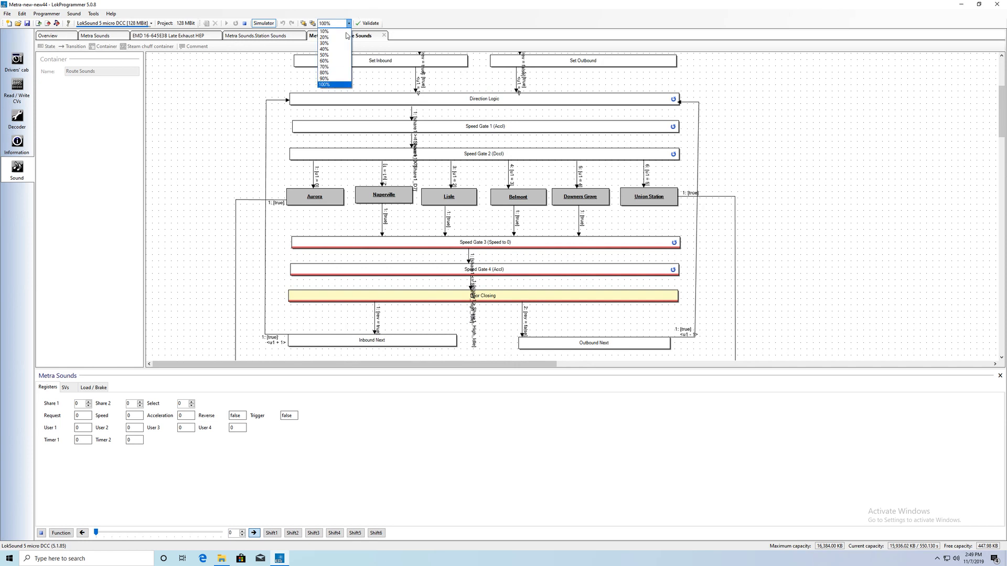
{"action": "left_click", "coordinate": [335, 74]}
{"action": "left_click_drag", "start_coordinate": [1001, 140], "coordinate": [997, 120]}
{"action": "left_click", "coordinate": [349, 23]}
{"action": "left_click", "coordinate": [330, 62]}
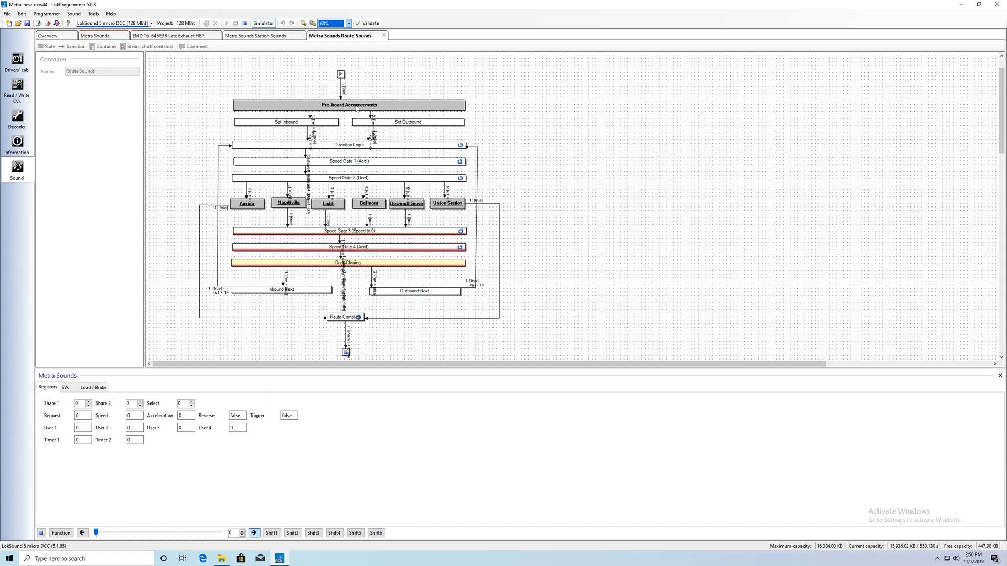
Step: Open the Pre-board Accouncements container's diagram and inspect the condition of the transition leading into Inbound Announcement
{"action": "left_click", "coordinate": [387, 105]}
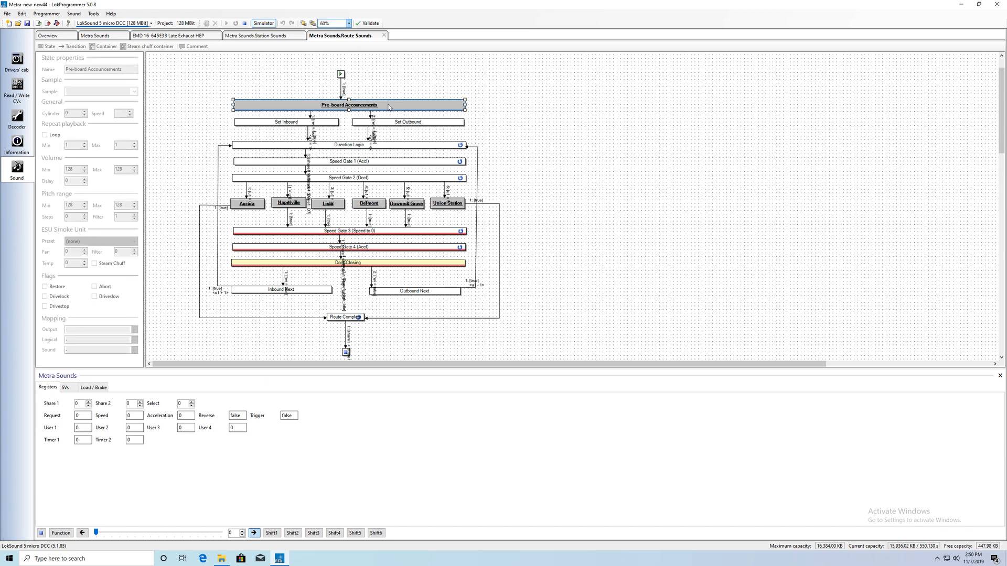
{"action": "double_click", "coordinate": [389, 106]}
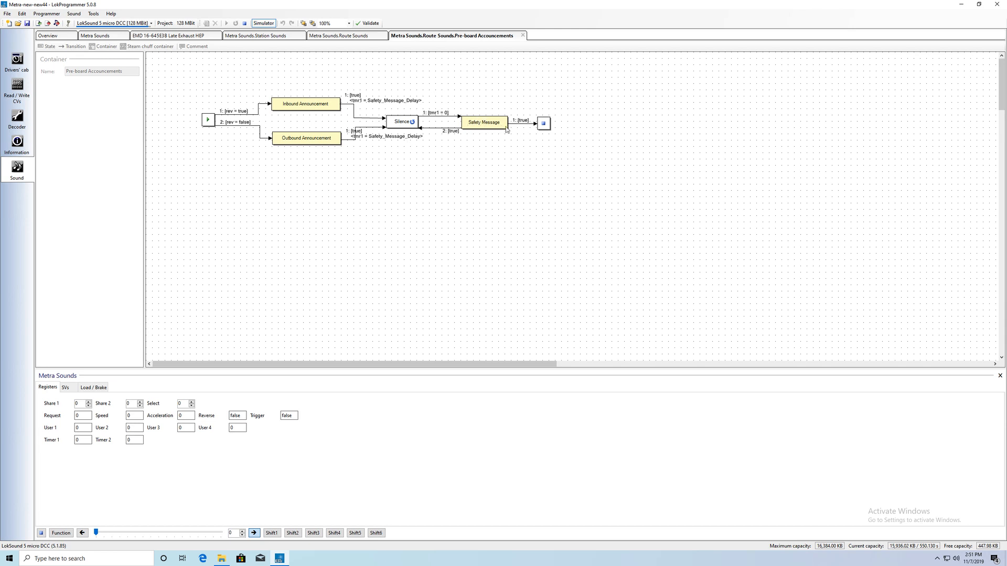
{"action": "left_click", "coordinate": [251, 115]}
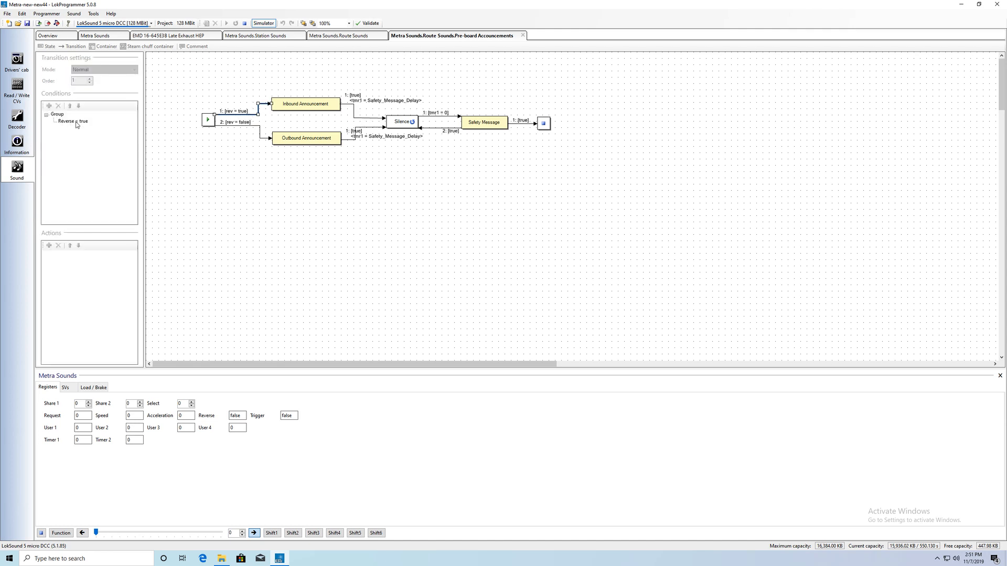
Step: Close the simulator and check which sample is assigned to the Inbound Announcement state
{"action": "left_click", "coordinate": [294, 104]}
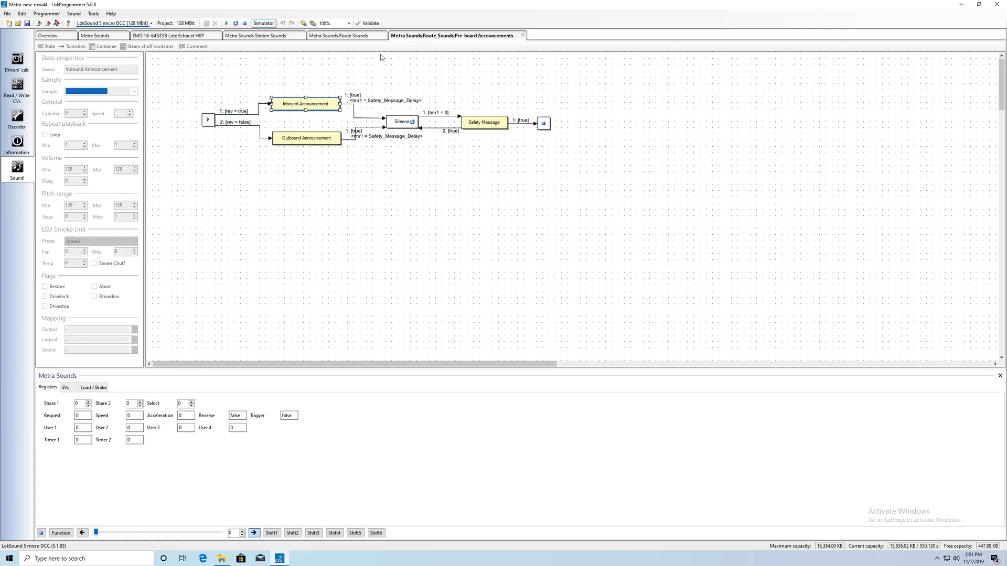
{"action": "left_click", "coordinate": [263, 23]}
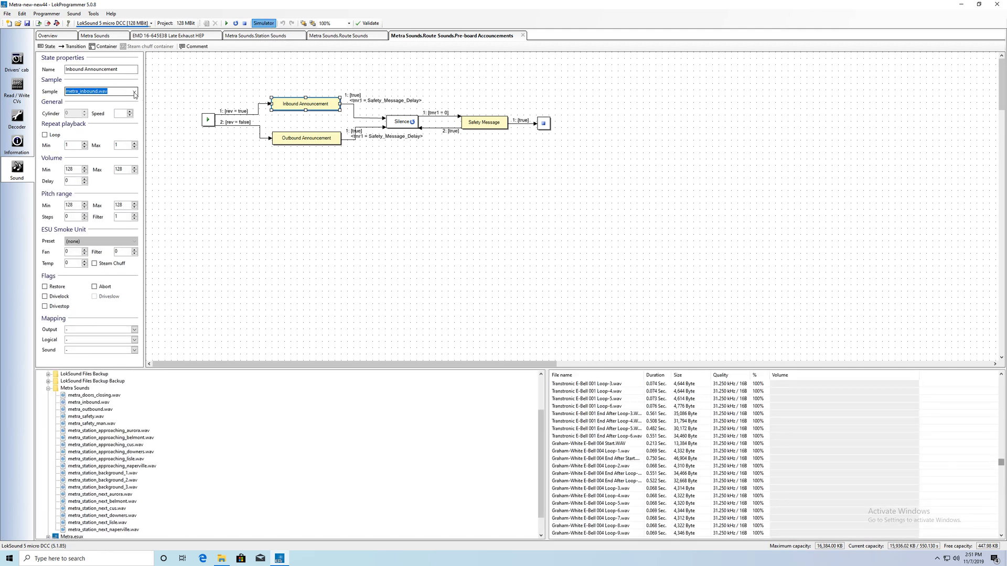
{"action": "left_click", "coordinate": [134, 93]}
{"action": "left_click", "coordinate": [216, 82]}
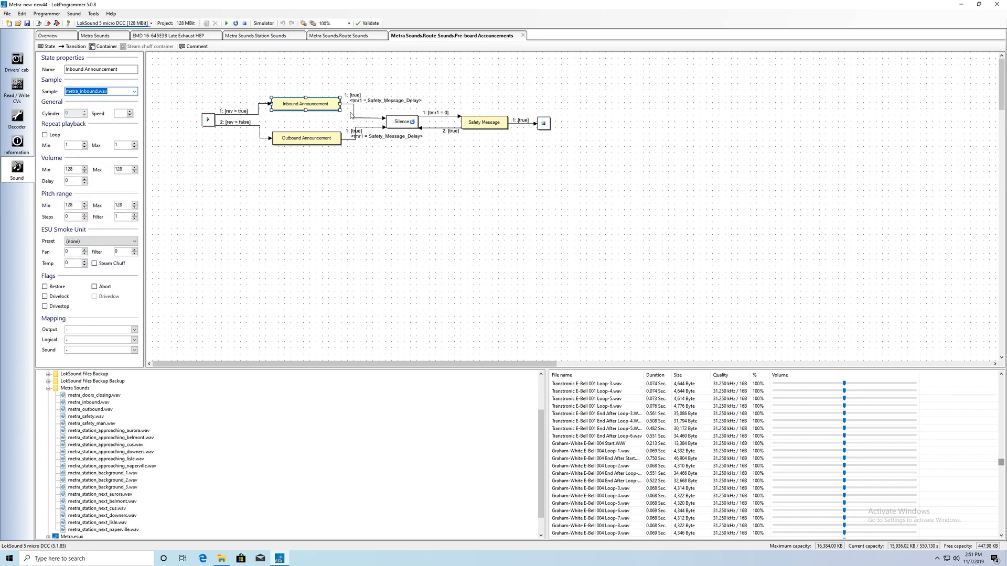
Step: Compare the transitions into and out of Inbound Announcement, looking at their conditions and actions
{"action": "left_click", "coordinate": [354, 116]}
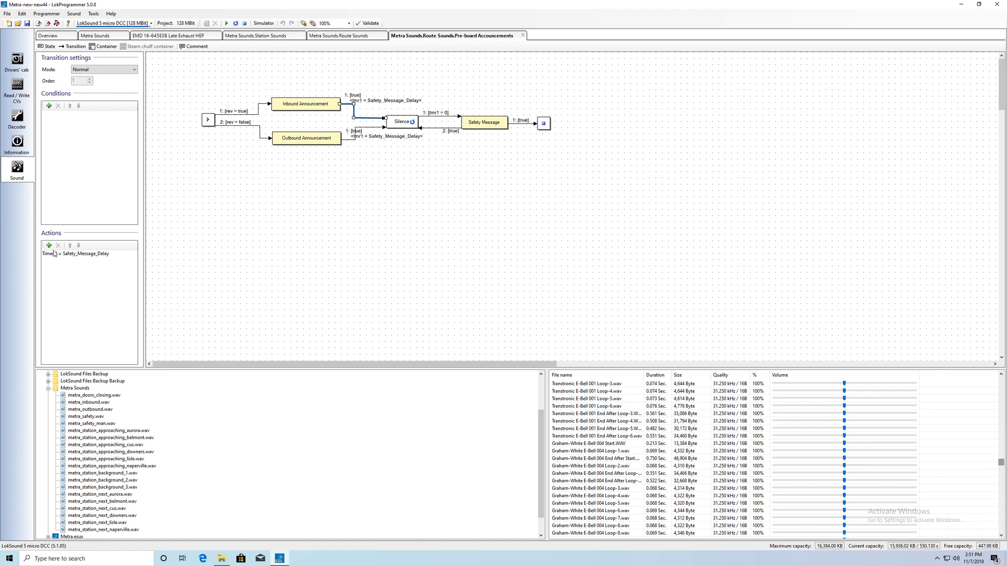
{"action": "left_click", "coordinate": [258, 112]}
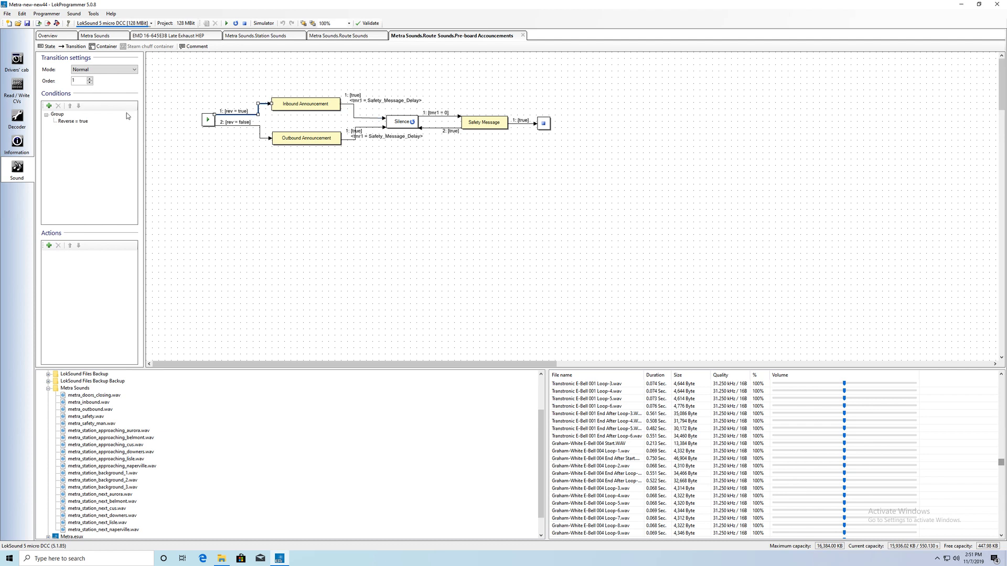
{"action": "left_click", "coordinate": [358, 119]}
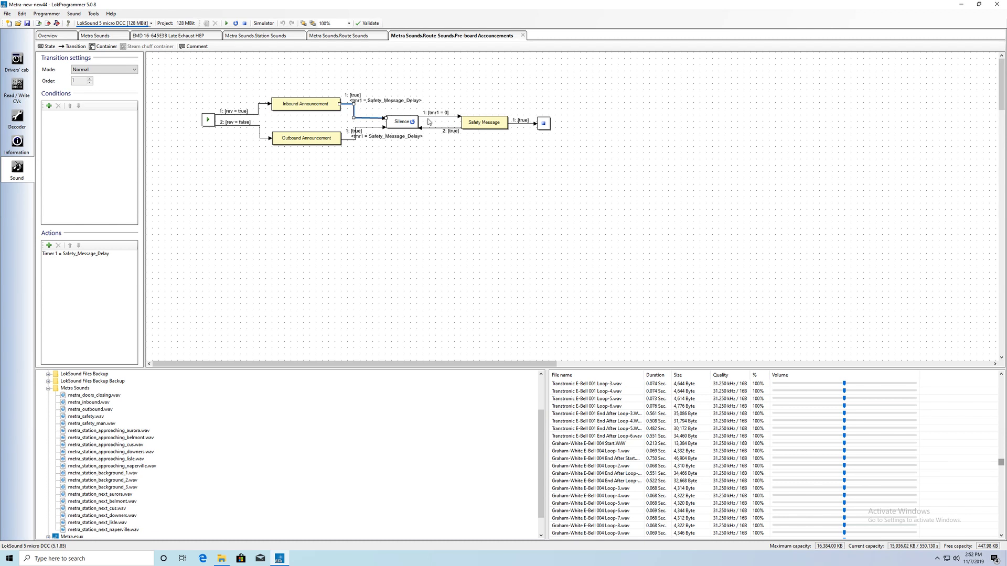
{"action": "left_click", "coordinate": [343, 87]}
{"action": "left_click", "coordinate": [325, 103]}
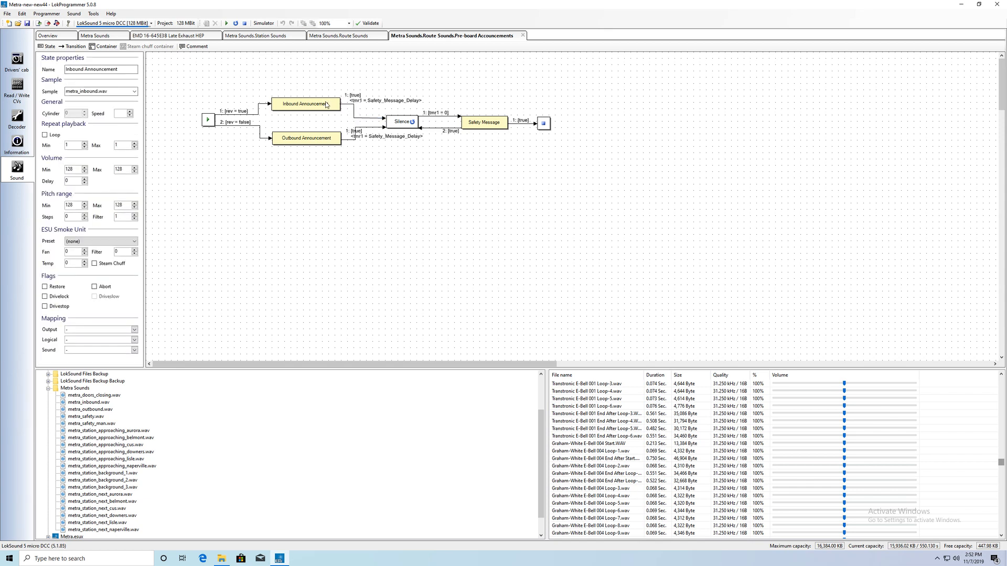
Step: Look up the Safety_Message_Delay constant used by the Inbound Announcement transition in the Metra Sounds slot properties, then return to the pre-board diagram
{"action": "left_click", "coordinate": [355, 116]}
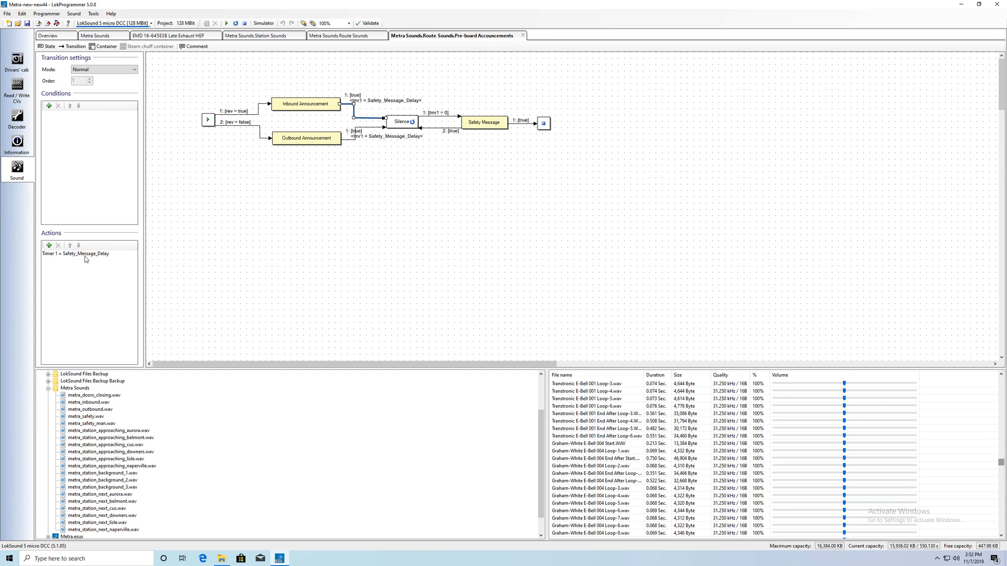
{"action": "left_click", "coordinate": [114, 36]}
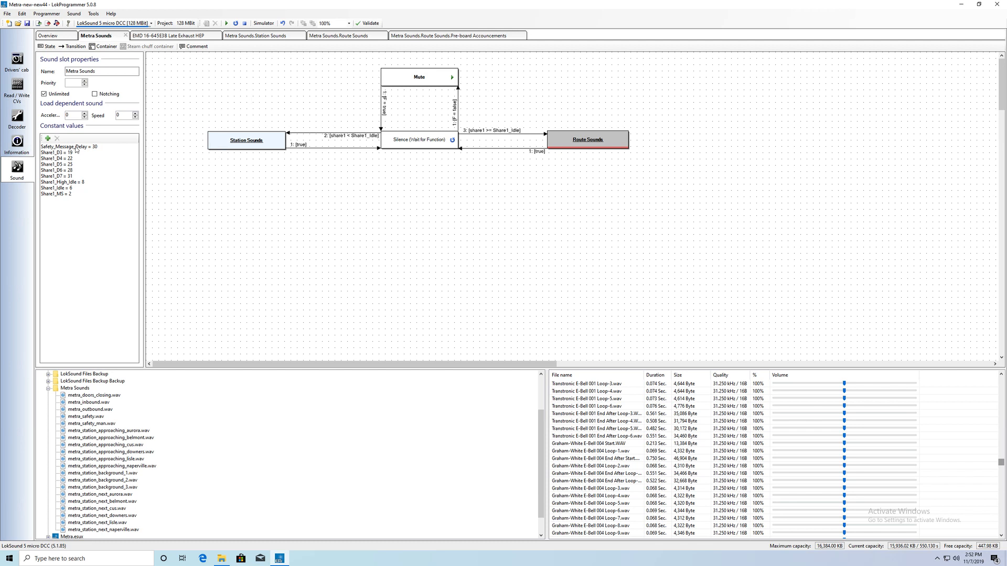
{"action": "left_click", "coordinate": [427, 36]}
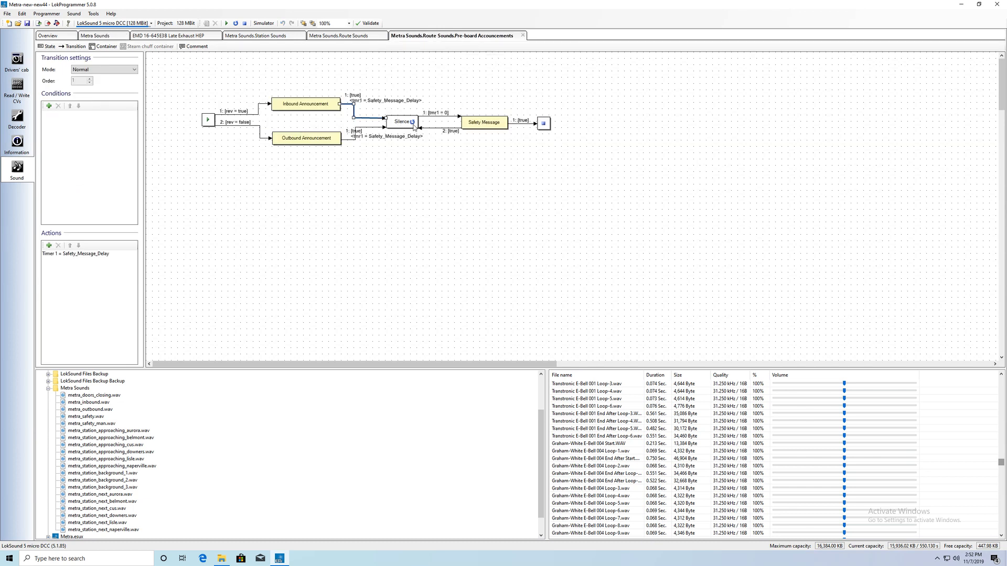
Step: Inspect the Timer 1 condition between Silence and Safety Message, the timer-setting transition, and the Safety Message state's sample
{"action": "left_click", "coordinate": [439, 116]}
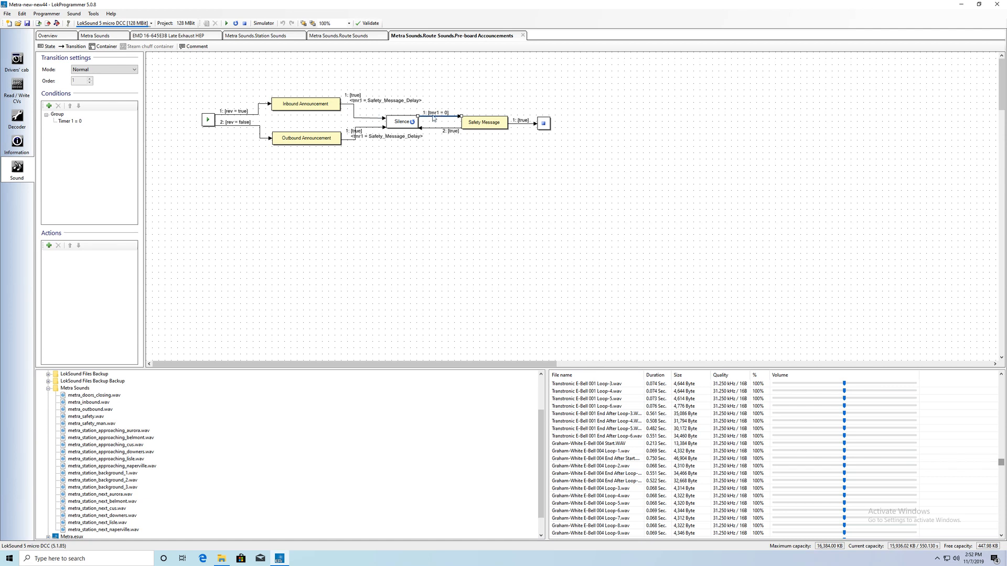
{"action": "left_click", "coordinate": [360, 119]}
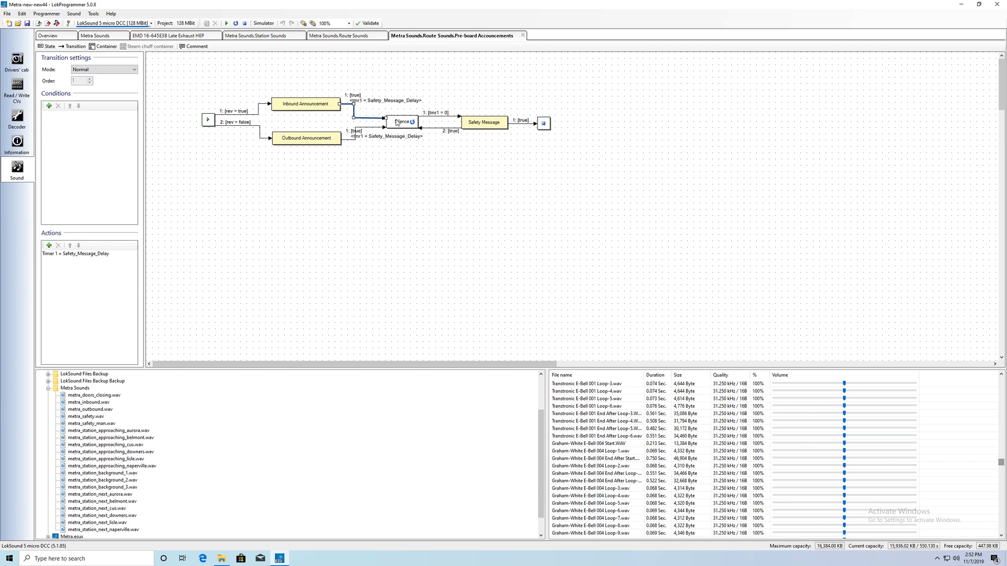
{"action": "left_click", "coordinate": [434, 118]}
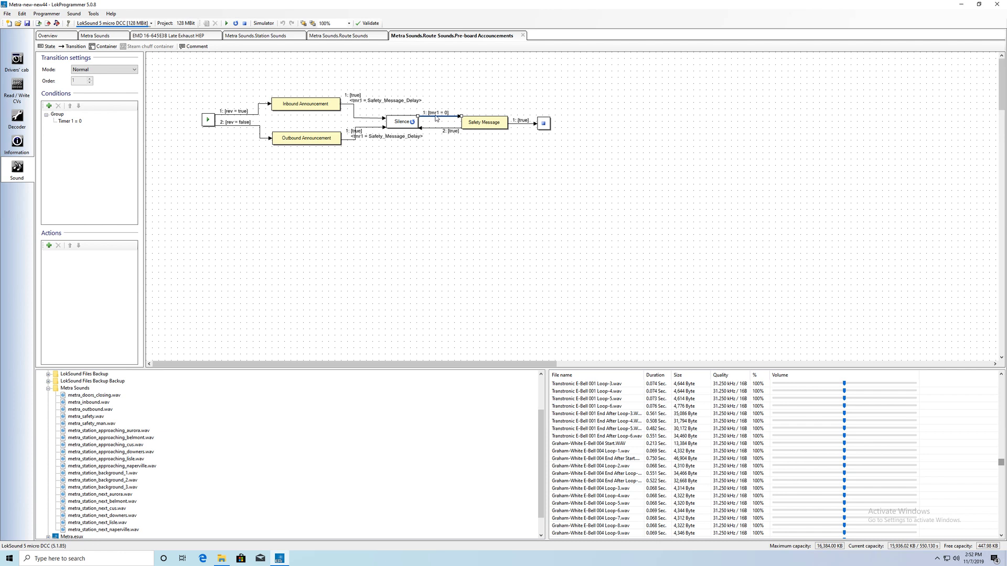
{"action": "left_click", "coordinate": [467, 115]}
{"action": "left_click", "coordinate": [467, 121]}
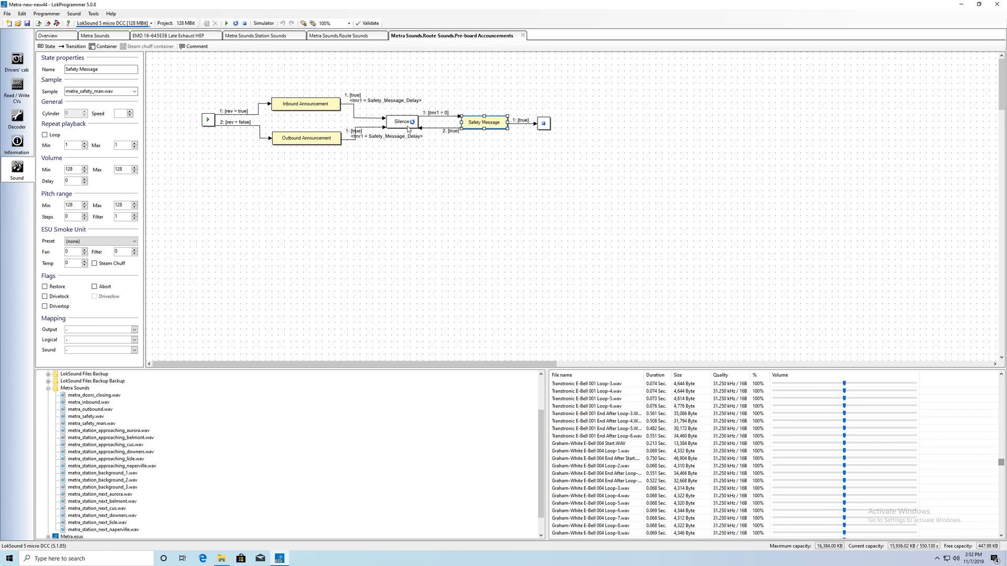
Step: Inspect the Silence state, the Safety Message state and the transition from Safety Message to the container's exit
{"action": "left_click", "coordinate": [319, 103]}
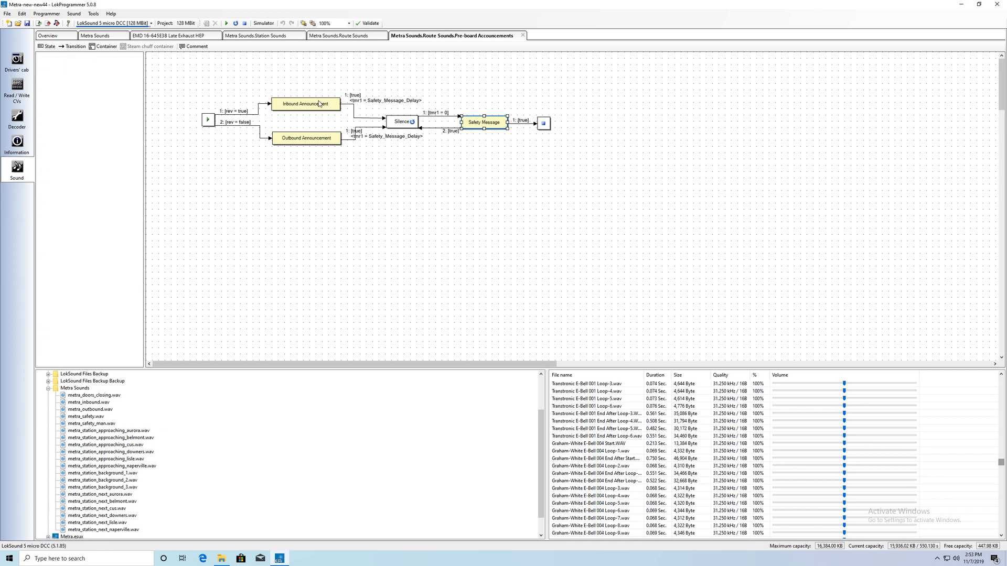
{"action": "left_click", "coordinate": [398, 122]}
{"action": "left_click", "coordinate": [399, 122]}
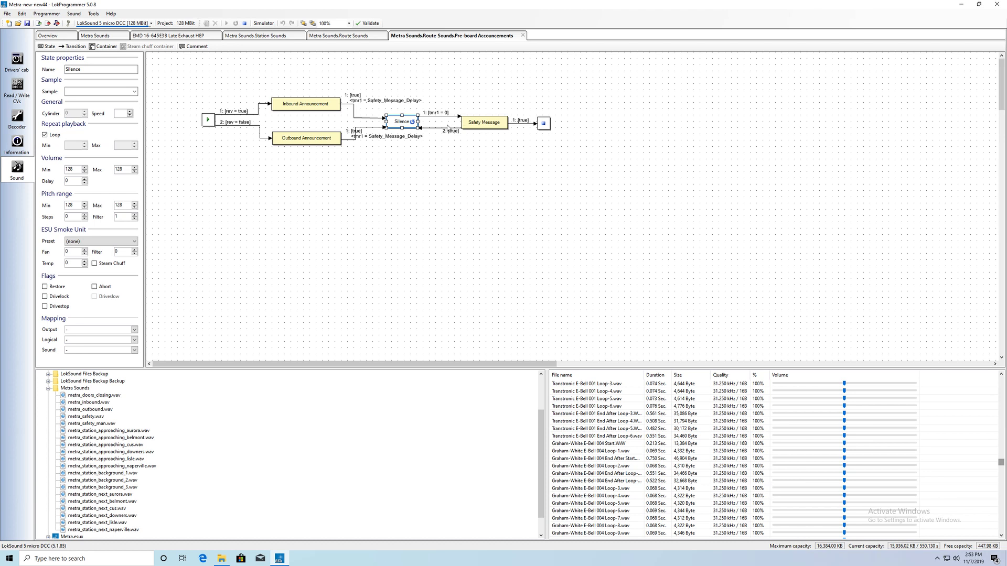
{"action": "left_click", "coordinate": [463, 126]}
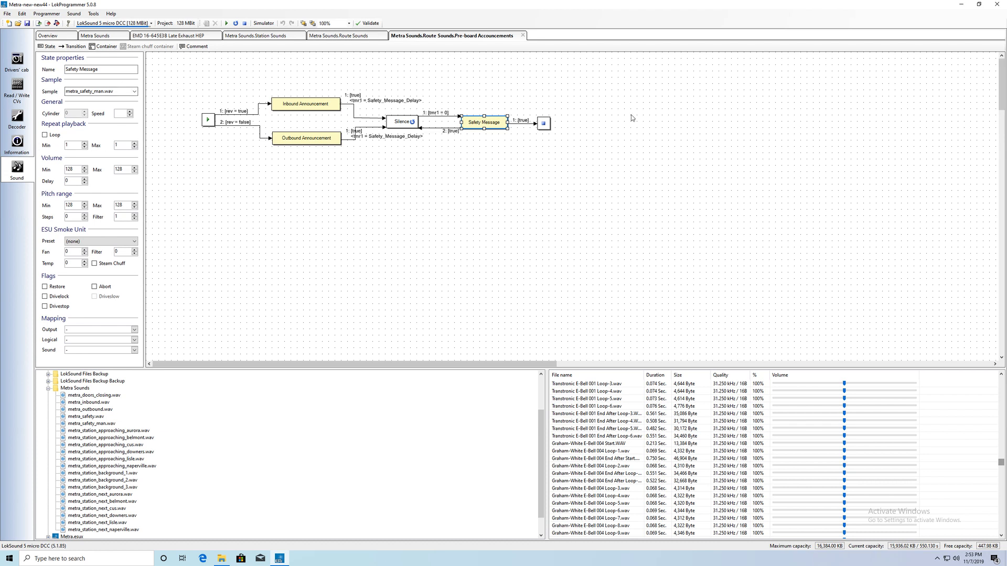
{"action": "left_click", "coordinate": [528, 124]}
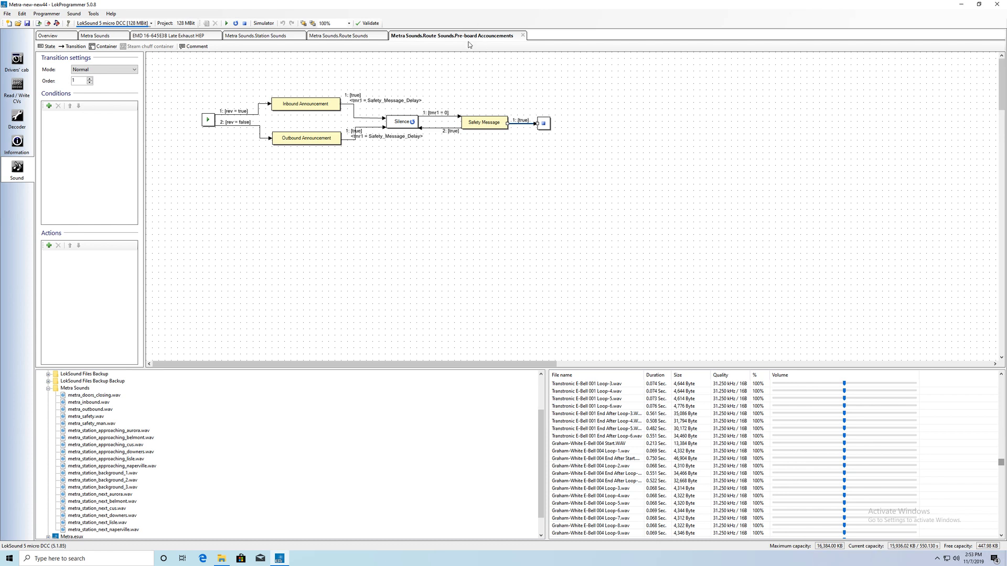
Step: Return to the Route Sounds diagram and inspect the conditions leading to Set Inbound and Set Outbound and the Set Inbound state
{"action": "left_click", "coordinate": [355, 38]}
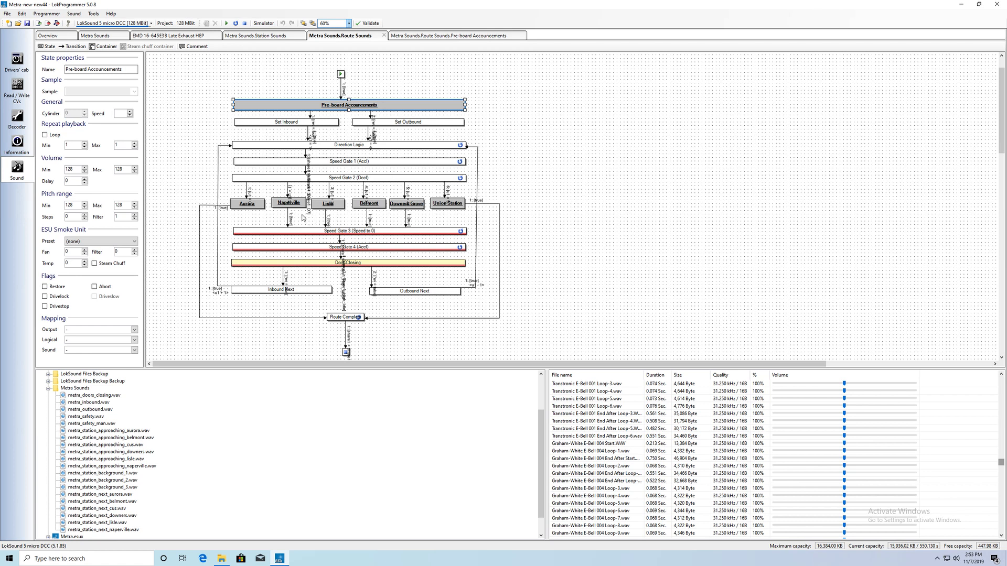
{"action": "left_click", "coordinate": [310, 112]}
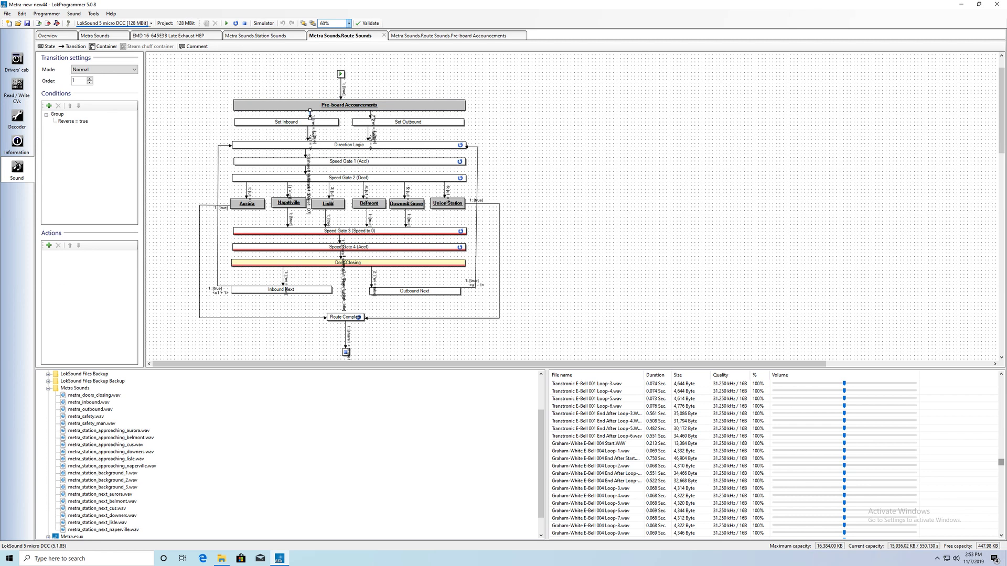
{"action": "left_click", "coordinate": [371, 116]}
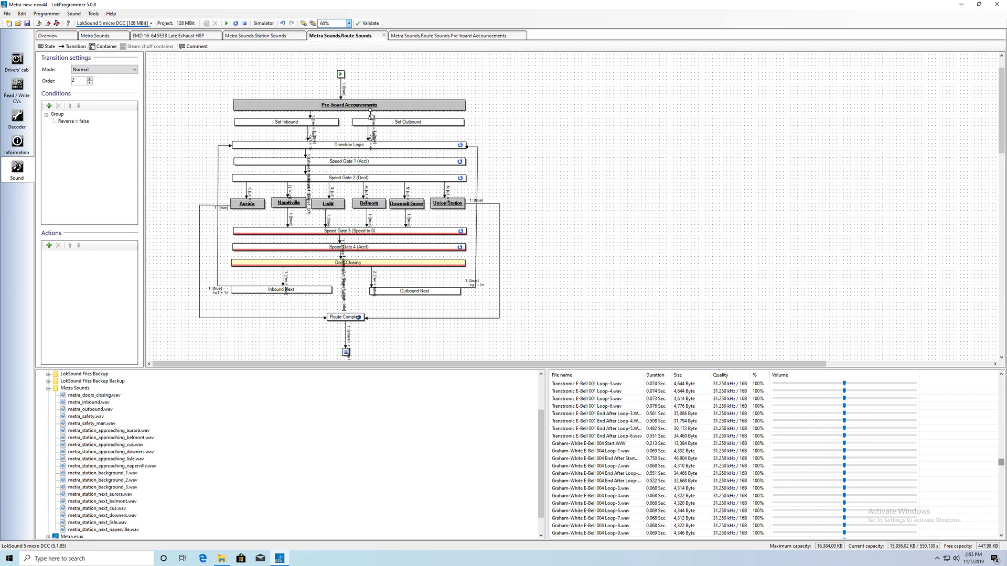
{"action": "left_click", "coordinate": [300, 123]}
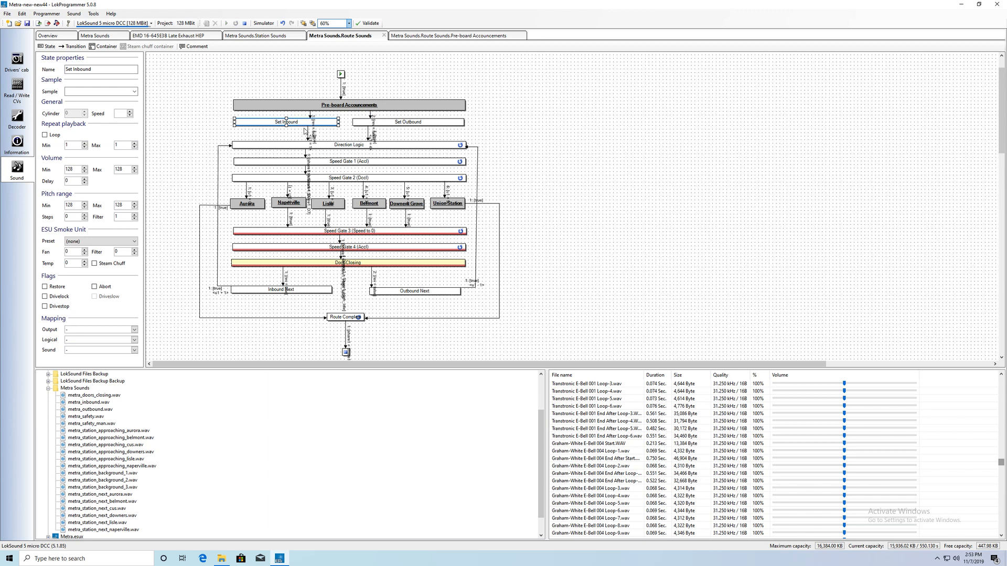
Step: Compare the User1 actions on the transitions from Set Inbound and Set Outbound to Direction Logic
{"action": "left_click", "coordinate": [307, 131]}
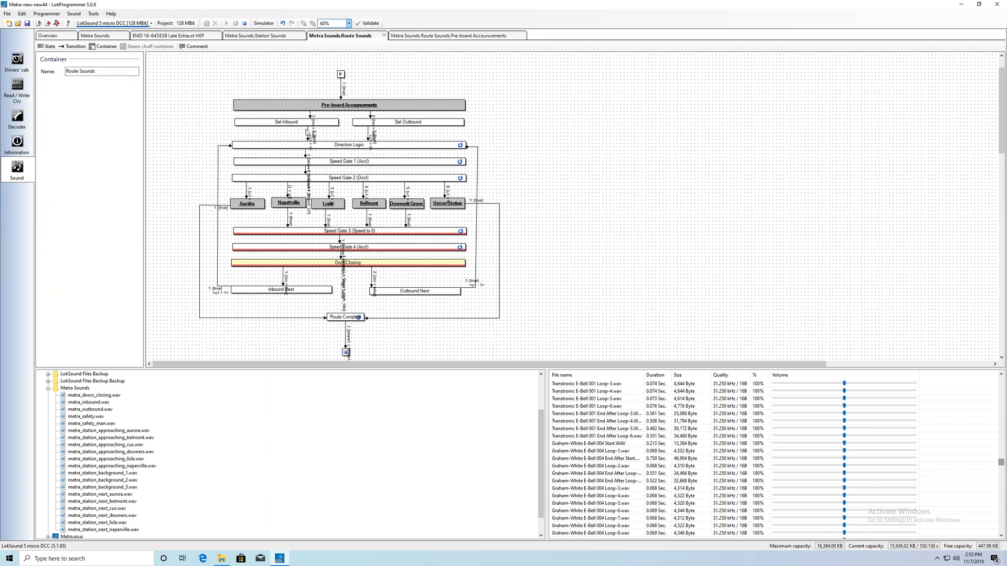
{"action": "left_click", "coordinate": [308, 133]}
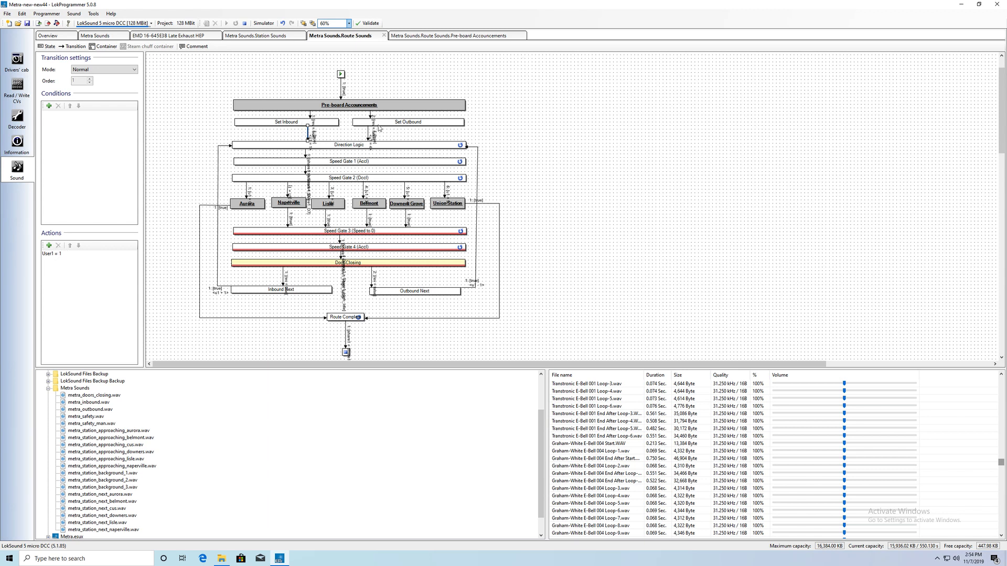
{"action": "left_click", "coordinate": [368, 132]}
{"action": "left_click", "coordinate": [307, 135]}
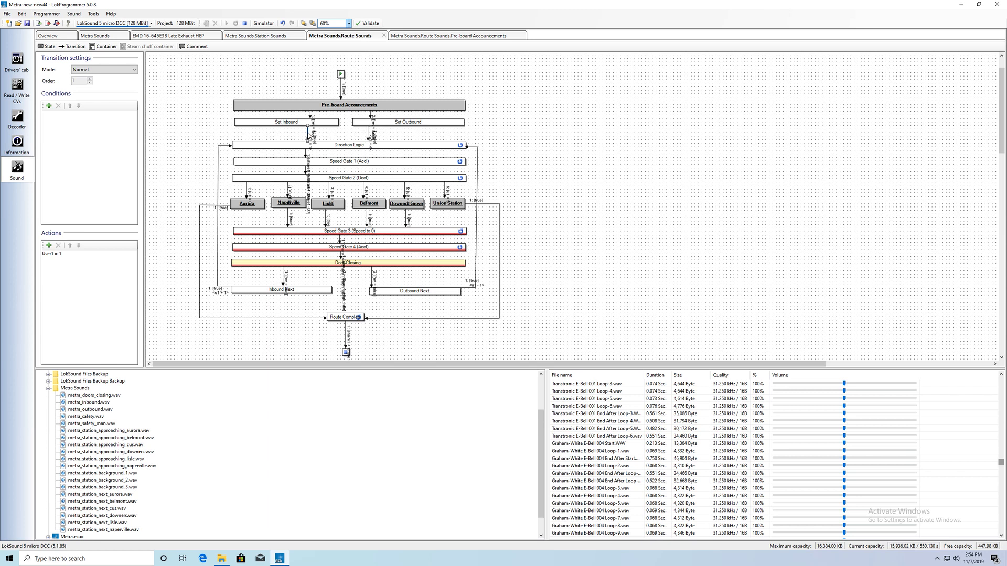
{"action": "left_click", "coordinate": [369, 134]}
{"action": "left_click", "coordinate": [308, 135]}
{"action": "left_click", "coordinate": [368, 135]}
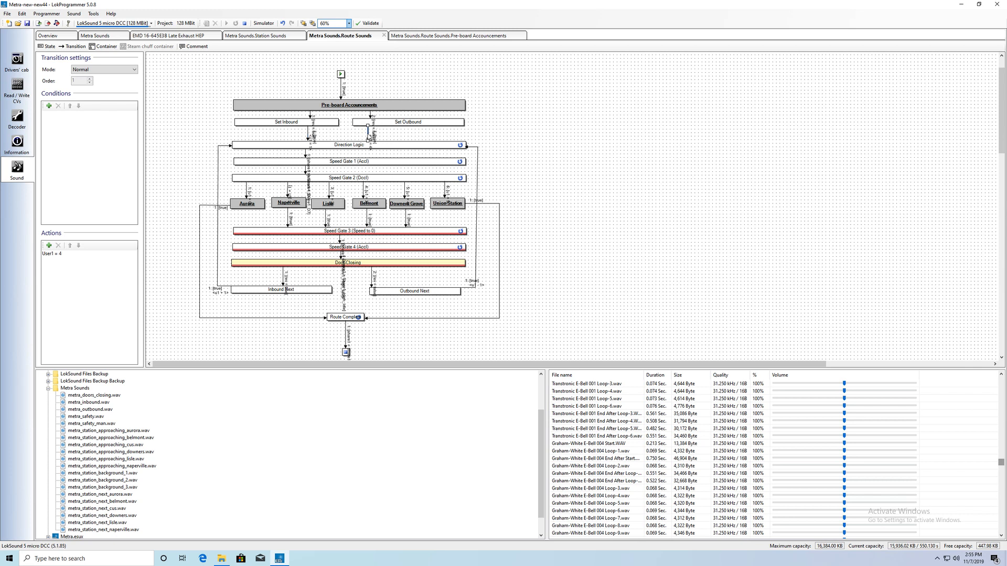
Step: Inspect the Direction Logic state and the condition of its transition to Speed Gate 1 (Accl)
{"action": "left_click", "coordinate": [350, 147]}
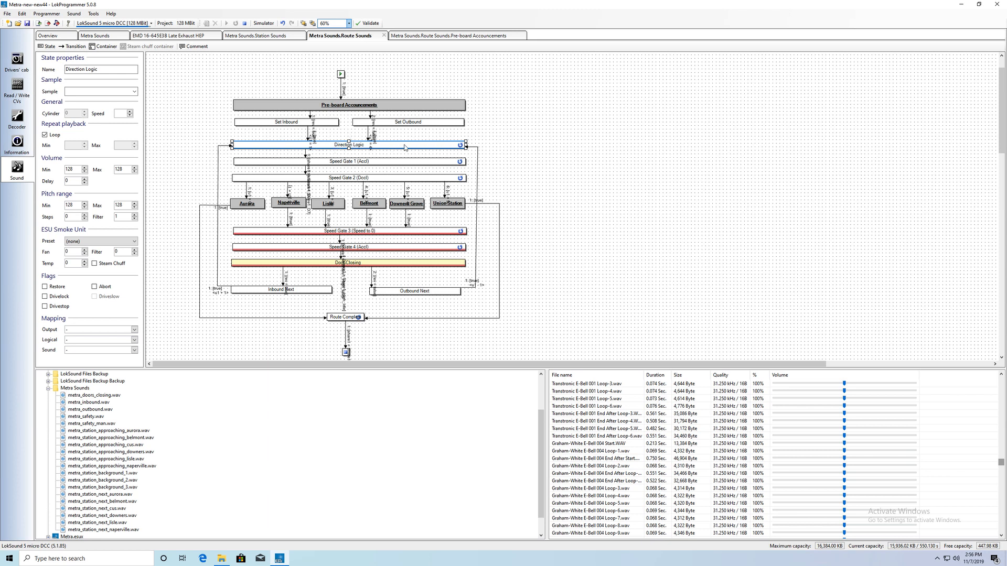
{"action": "left_click", "coordinate": [332, 162]}
{"action": "left_click", "coordinate": [306, 153]}
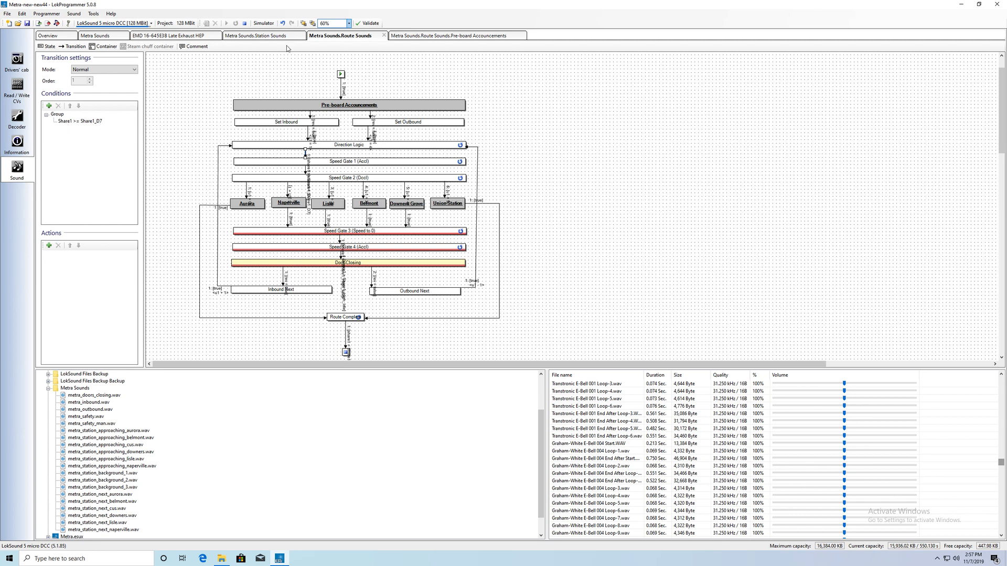
Step: Check the notch states in the EMD 16-645E3B Late Exhaust HEP diagram, then inspect Speed Gate 1 (Accl) in Route Sounds
{"action": "left_click", "coordinate": [192, 36]}
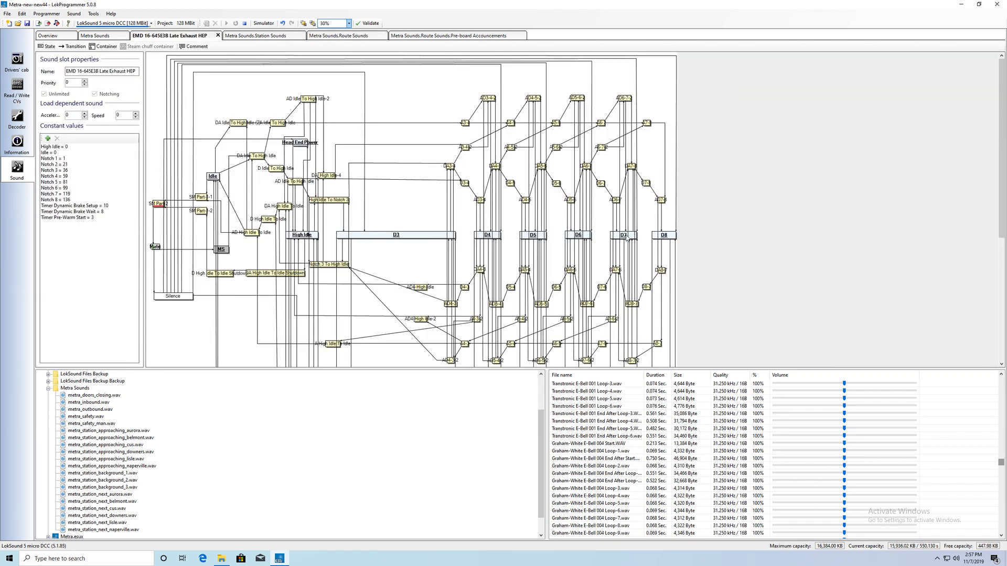
{"action": "left_click", "coordinate": [326, 35]}
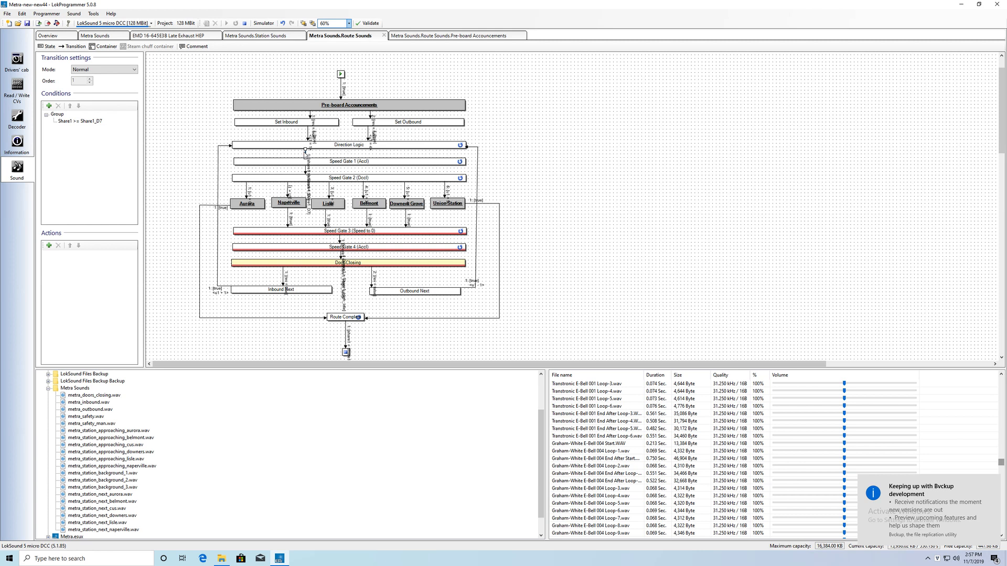
{"action": "left_click", "coordinate": [332, 166]}
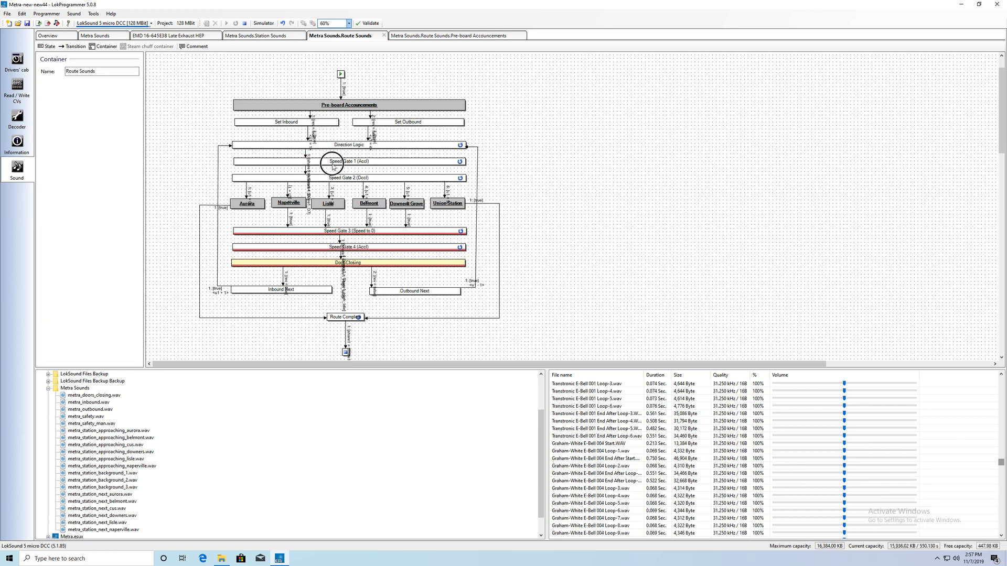
{"action": "left_click", "coordinate": [333, 164]}
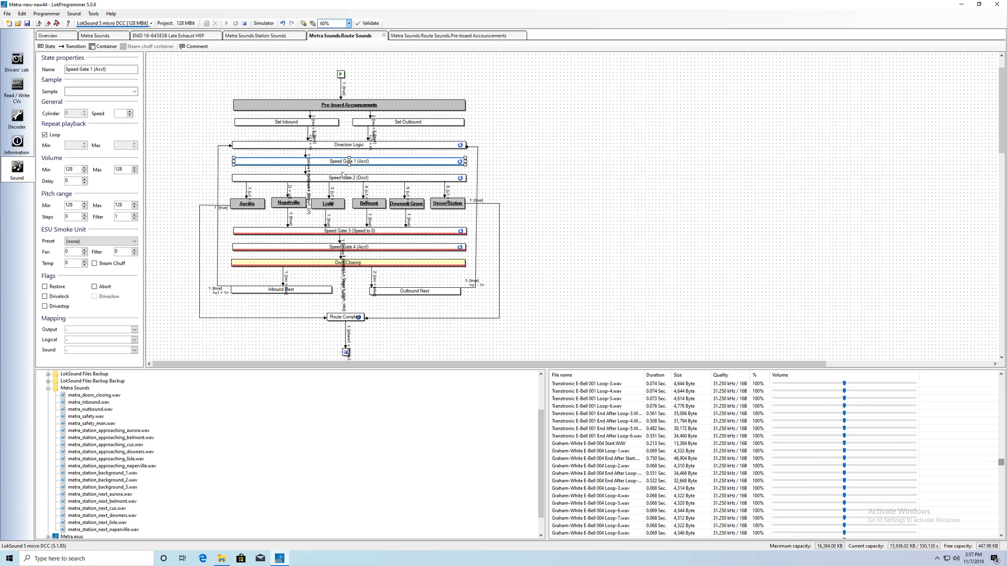
Step: Compare the Share1 conditions on the transitions into and out of Speed Gate 1 (Accl)
{"action": "left_click", "coordinate": [306, 170]}
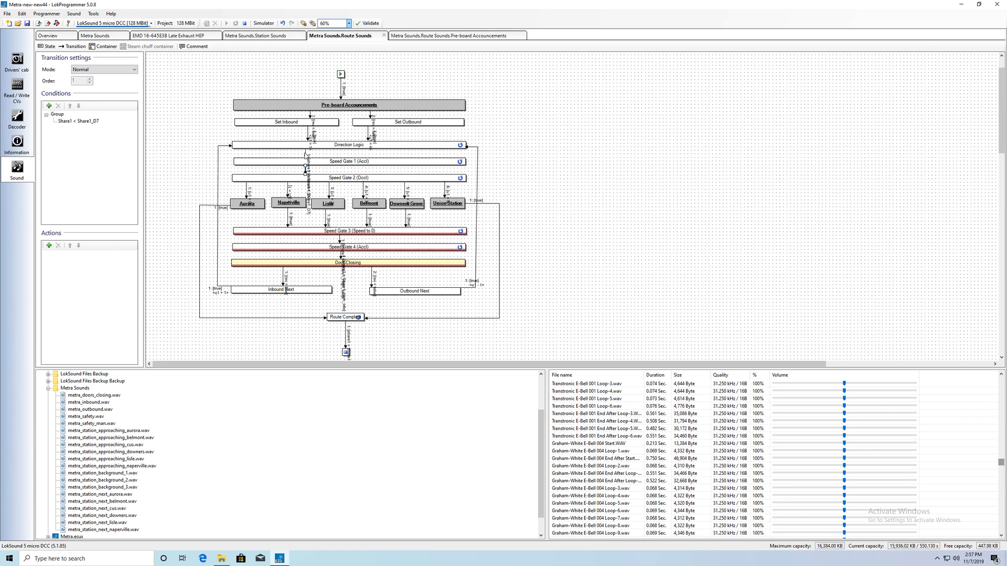
{"action": "left_click", "coordinate": [304, 154]}
{"action": "left_click", "coordinate": [305, 161]}
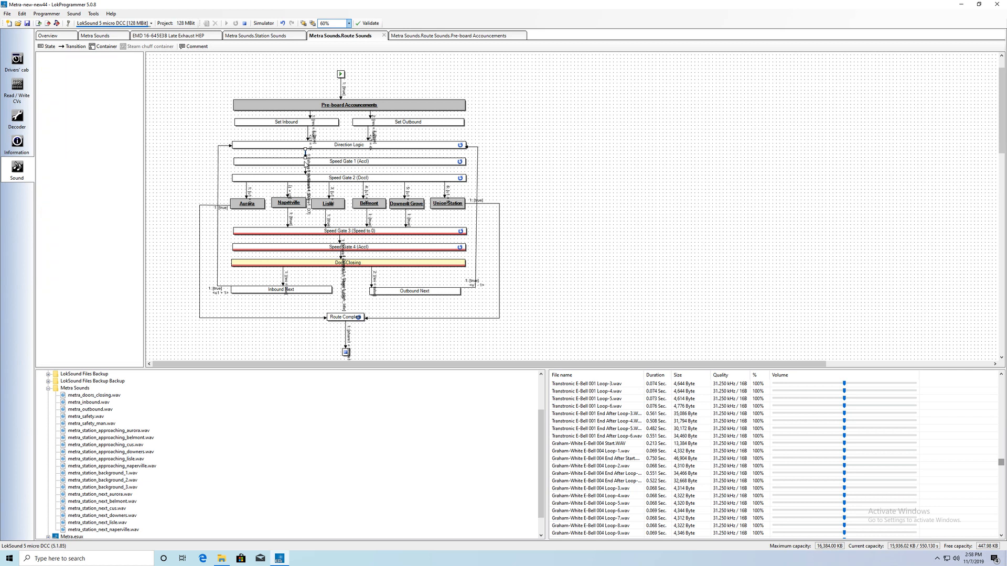
{"action": "left_click", "coordinate": [305, 169]}
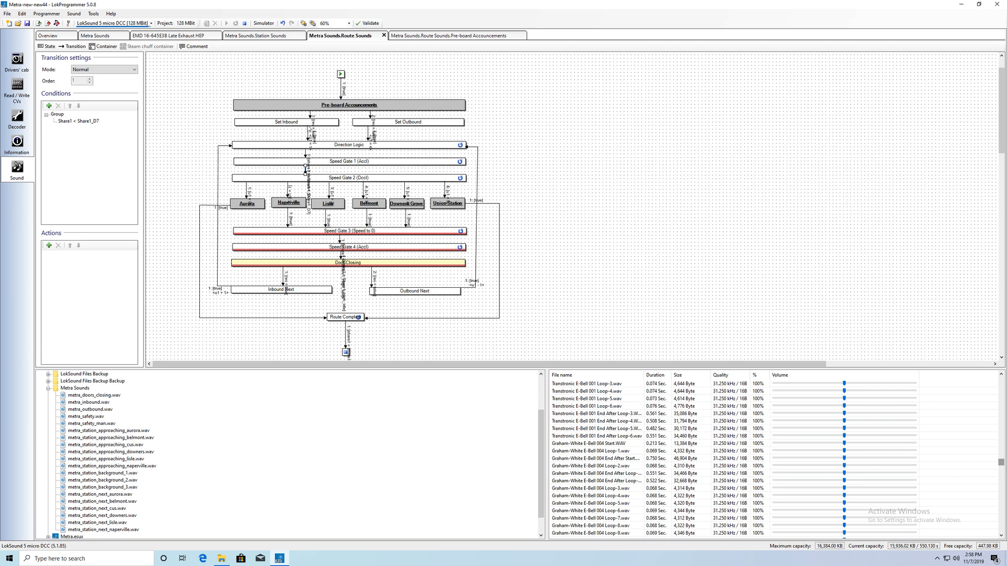
Step: Compare the User1 conditions on the transitions from Speed Gate 2 (Dccl) to the six station containers
{"action": "left_click", "coordinate": [246, 189]}
{"action": "left_click", "coordinate": [287, 187]}
{"action": "left_click", "coordinate": [329, 187]}
{"action": "left_click", "coordinate": [363, 190]}
{"action": "left_click", "coordinate": [408, 190]}
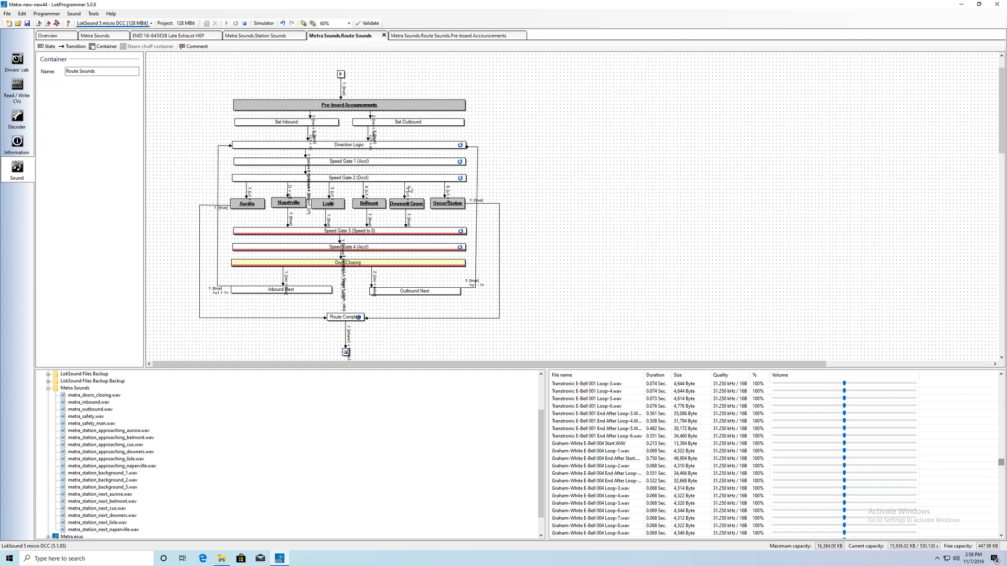
{"action": "left_click", "coordinate": [445, 189]}
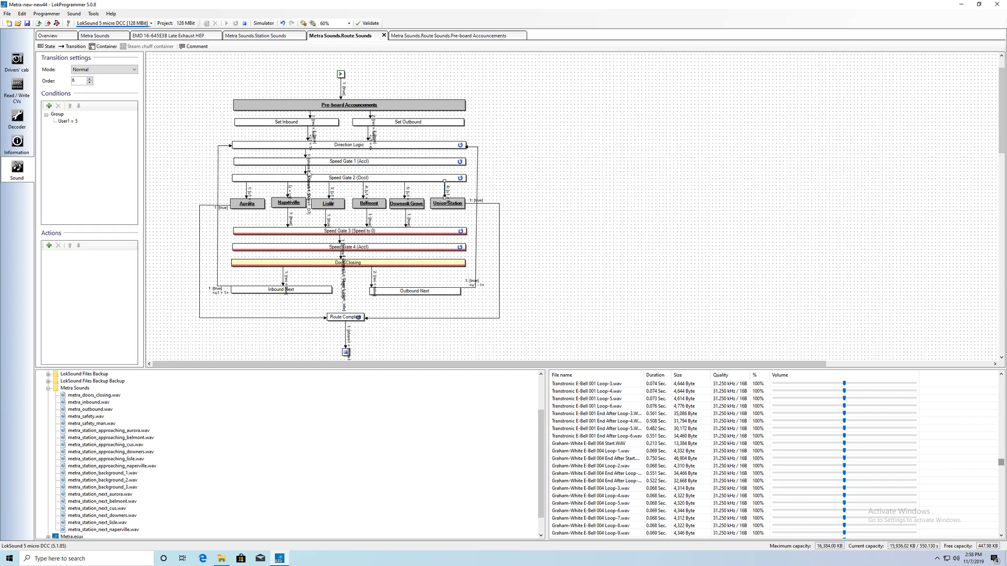
{"action": "left_click", "coordinate": [287, 190]}
Step: Open the Naperville container and inspect the Next Stop state's sample and its transition to Speed Gate
{"action": "double_click", "coordinate": [288, 203]}
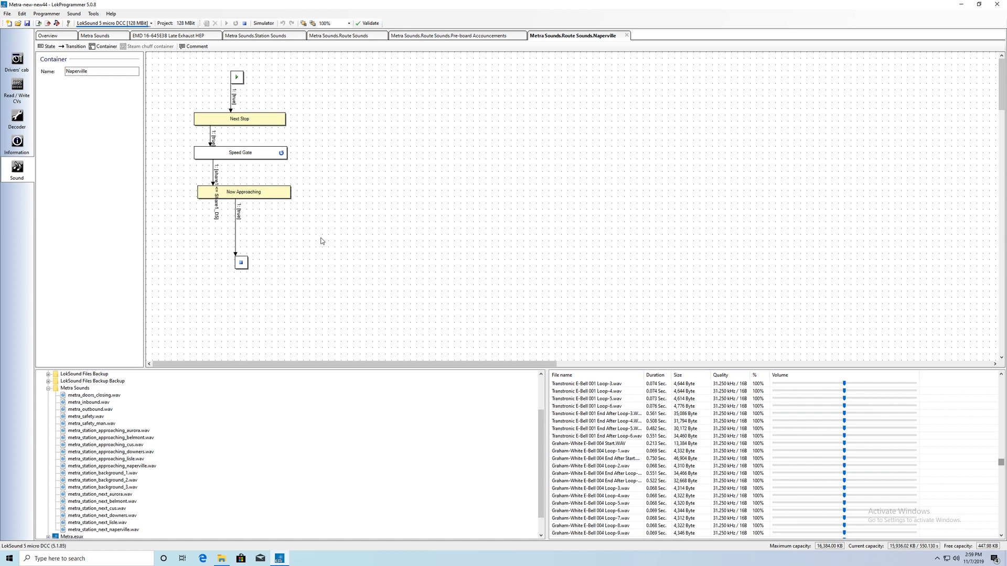
{"action": "left_click", "coordinate": [235, 120]}
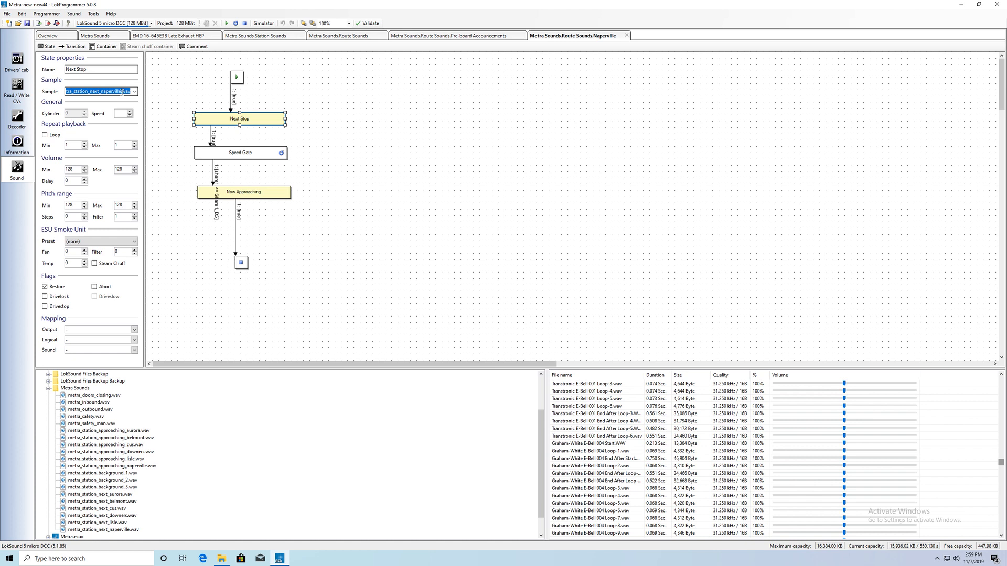
{"action": "left_click", "coordinate": [212, 135]}
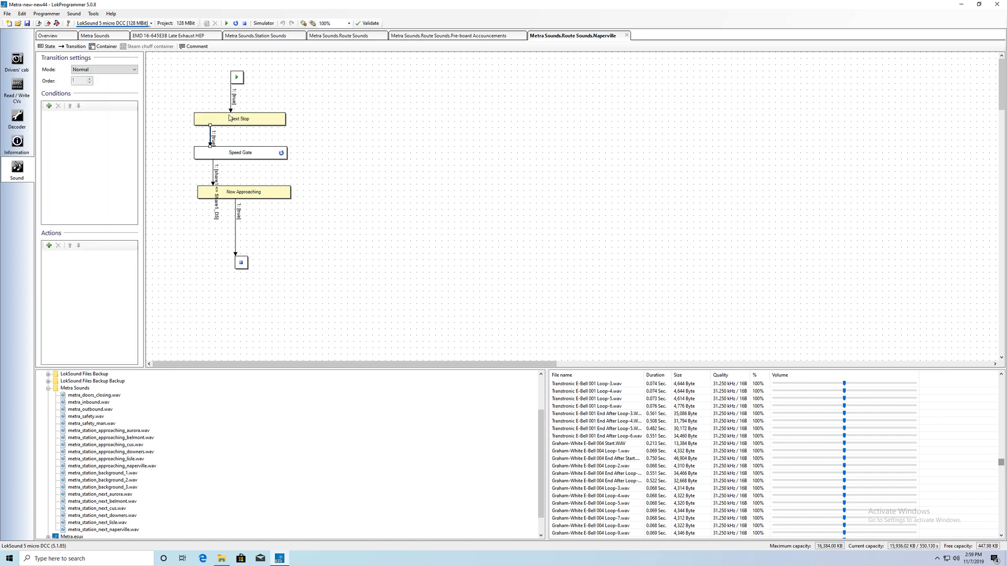
Step: Inspect Naperville's Speed Gate state, the condition leading to Now Approaching and the sample of the Now Approaching state
{"action": "left_click", "coordinate": [217, 153]}
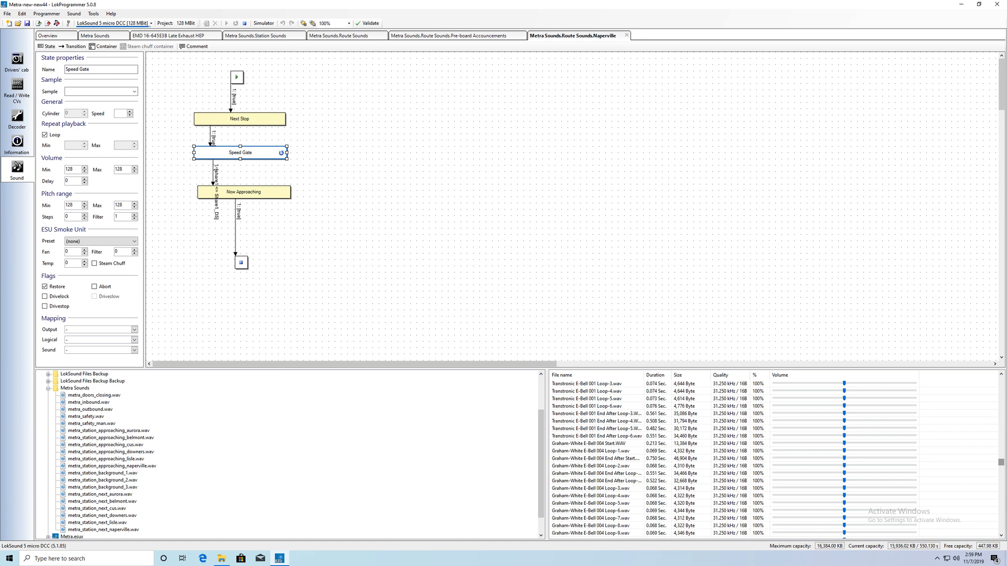
{"action": "left_click", "coordinate": [213, 164]}
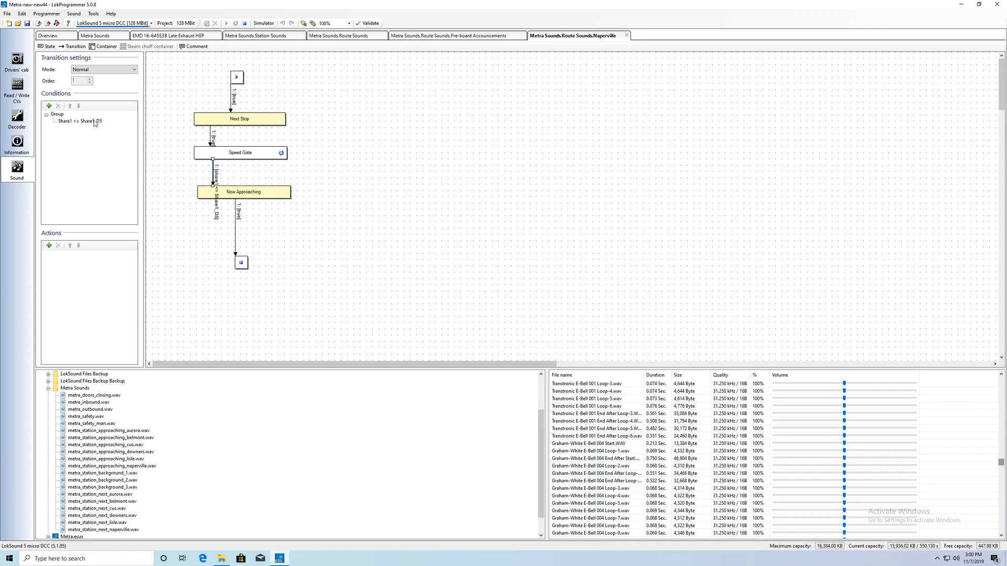
{"action": "left_click", "coordinate": [236, 196]}
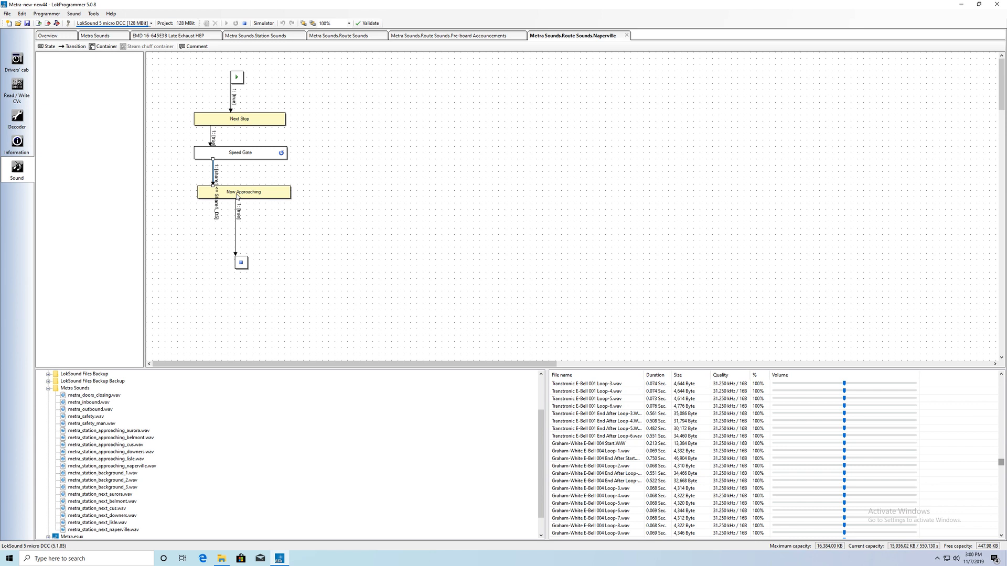
{"action": "left_click", "coordinate": [237, 196]}
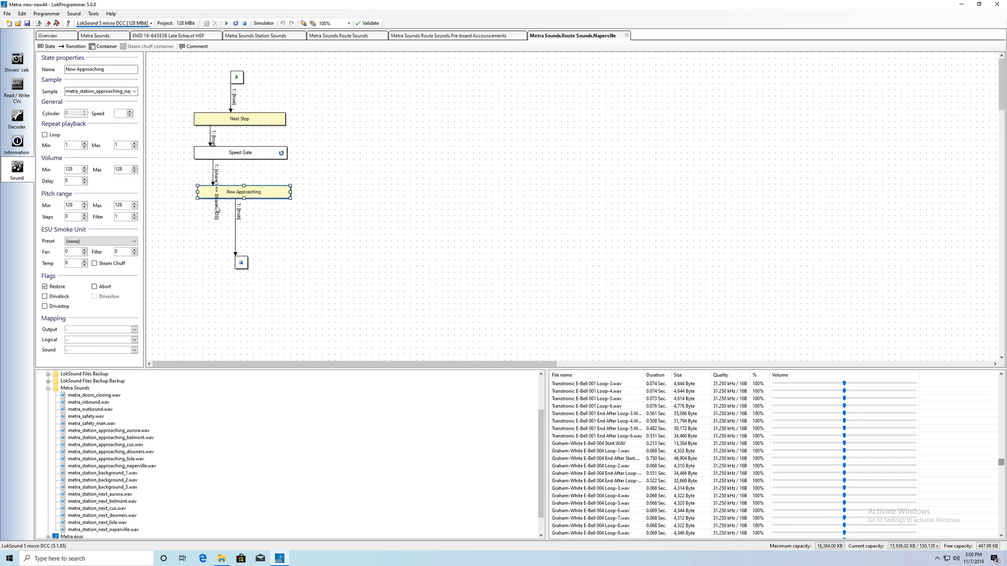
{"action": "left_click", "coordinate": [219, 209]}
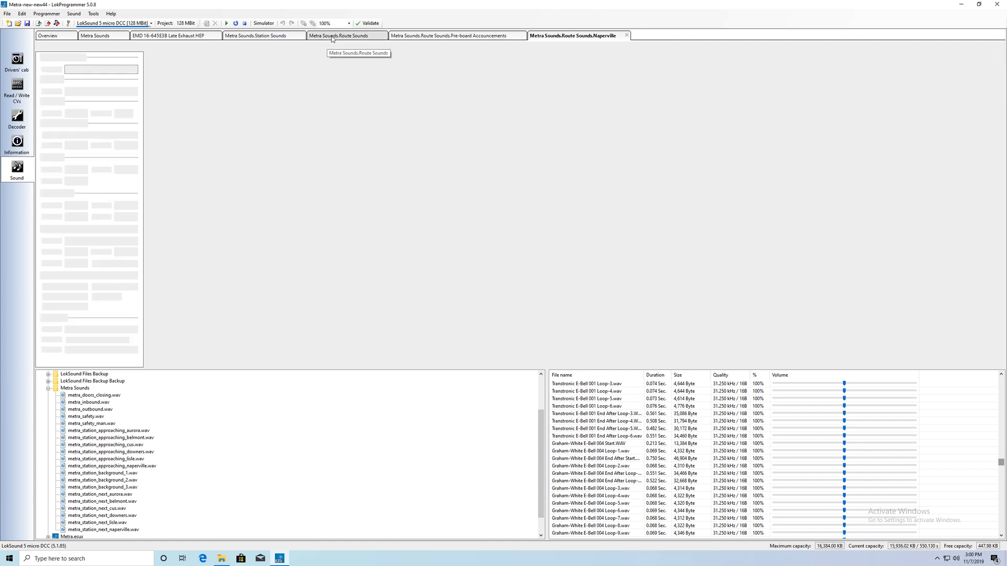
Step: Return to the Route Sounds diagram and trace the path from Naperville through Speed Gate 3 (Speed to 0) to Speed Gate 4 (Accl)
{"action": "left_click", "coordinate": [332, 36]}
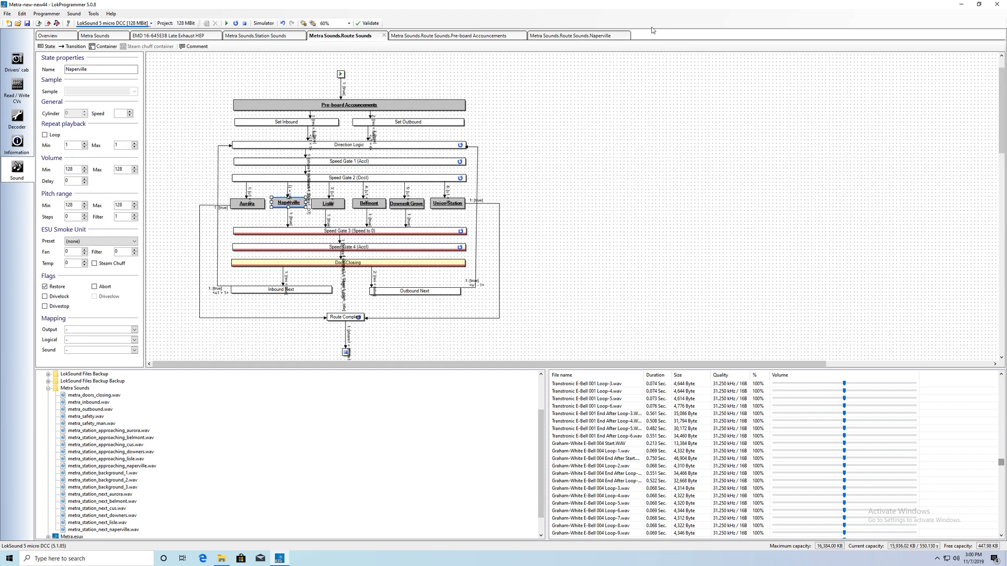
{"action": "left_click", "coordinate": [288, 220]}
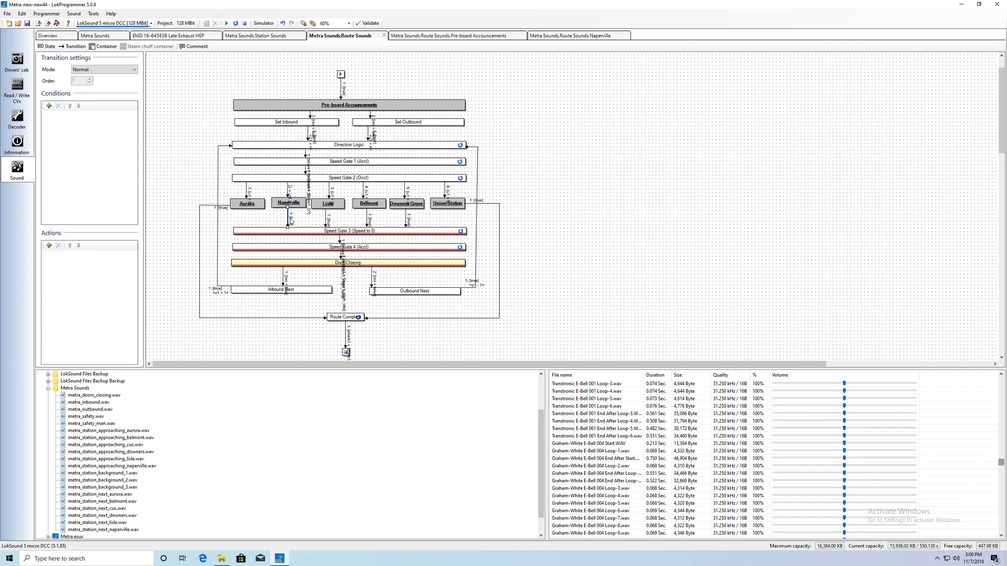
{"action": "left_click", "coordinate": [303, 232]}
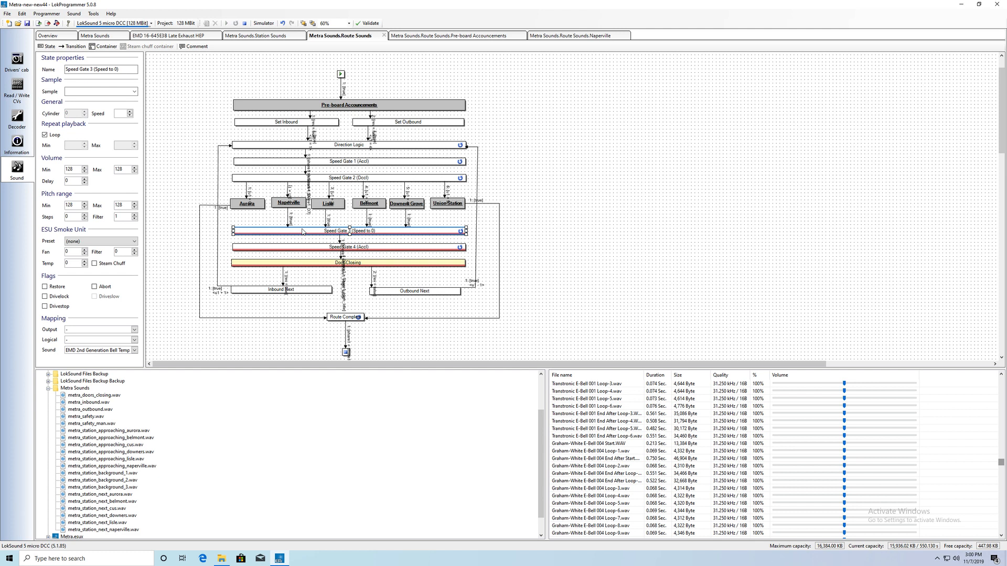
{"action": "left_click", "coordinate": [340, 238]}
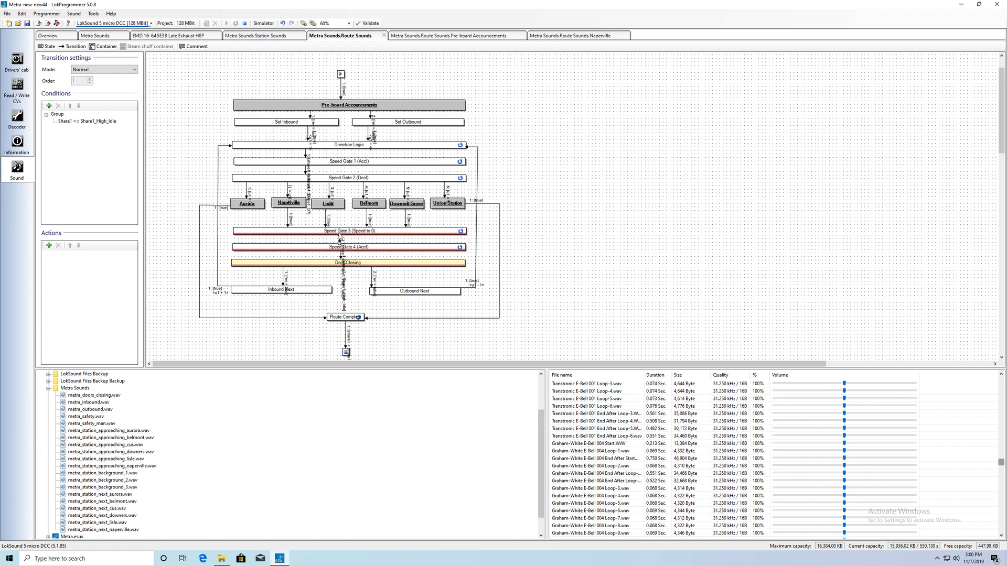
Step: Inspect Speed Gate 4 (Accl), the condition of its transition to Door Closing and the Door Closing state
{"action": "left_click", "coordinate": [335, 244]}
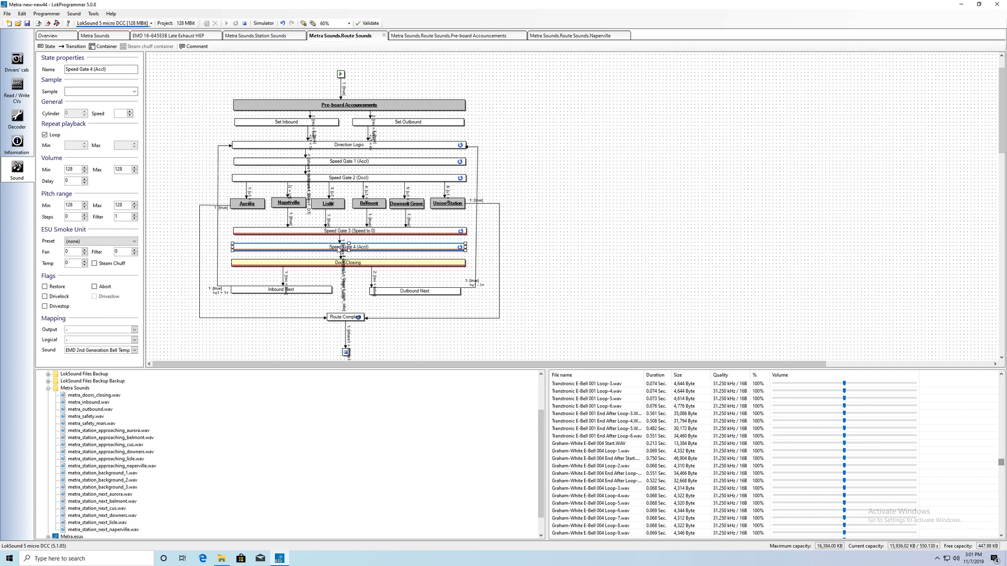
{"action": "left_click", "coordinate": [341, 258]}
{"action": "left_click", "coordinate": [342, 257]}
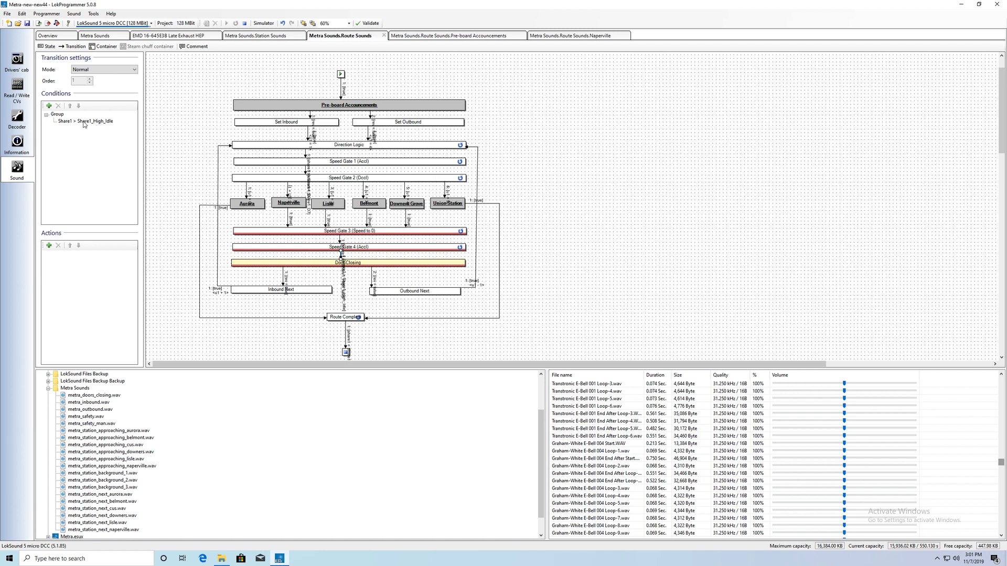
{"action": "left_click", "coordinate": [350, 266]}
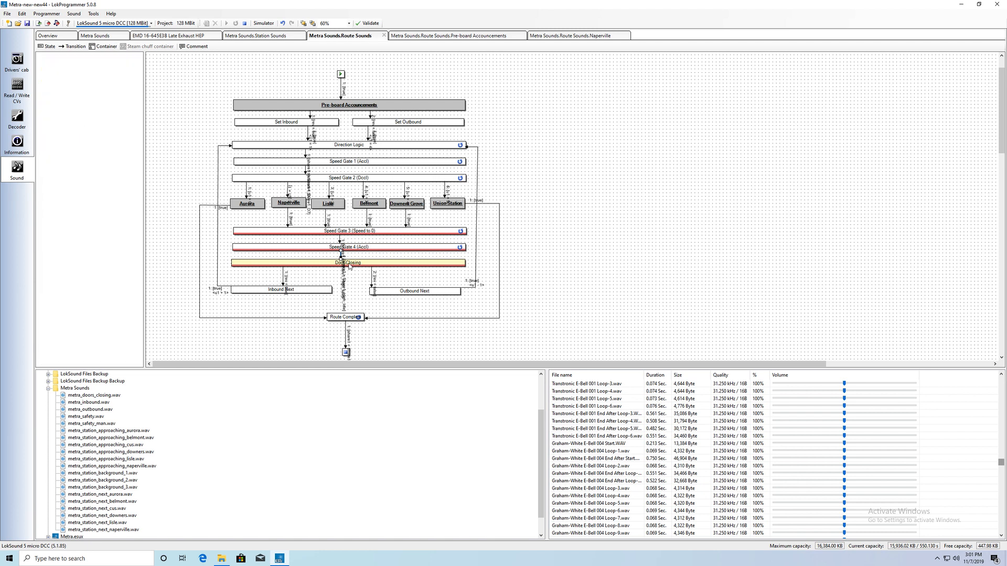
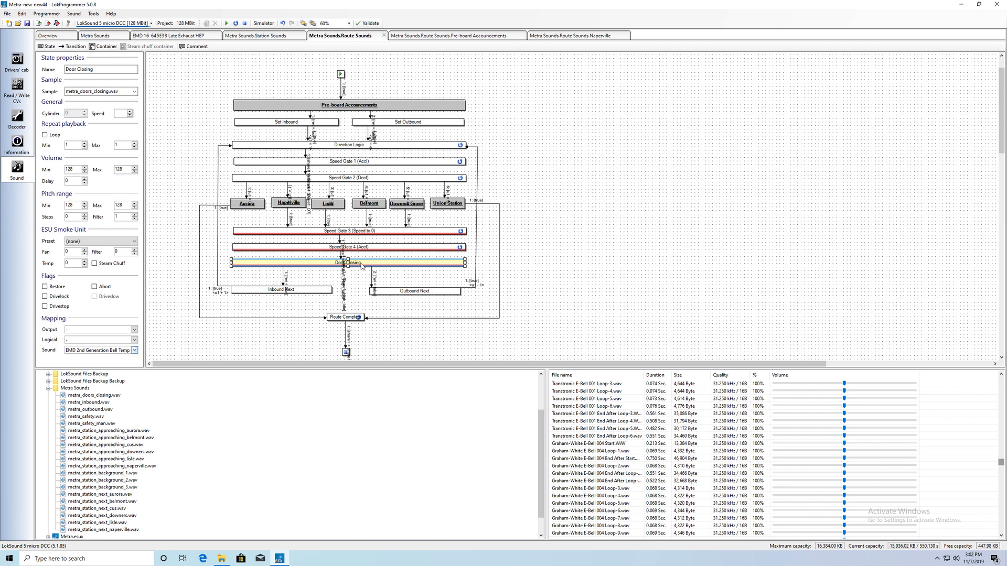
Step: Compare the direction conditions on the transitions from Door Closing to Inbound Next and Outbound Next
{"action": "left_click", "coordinate": [284, 270]}
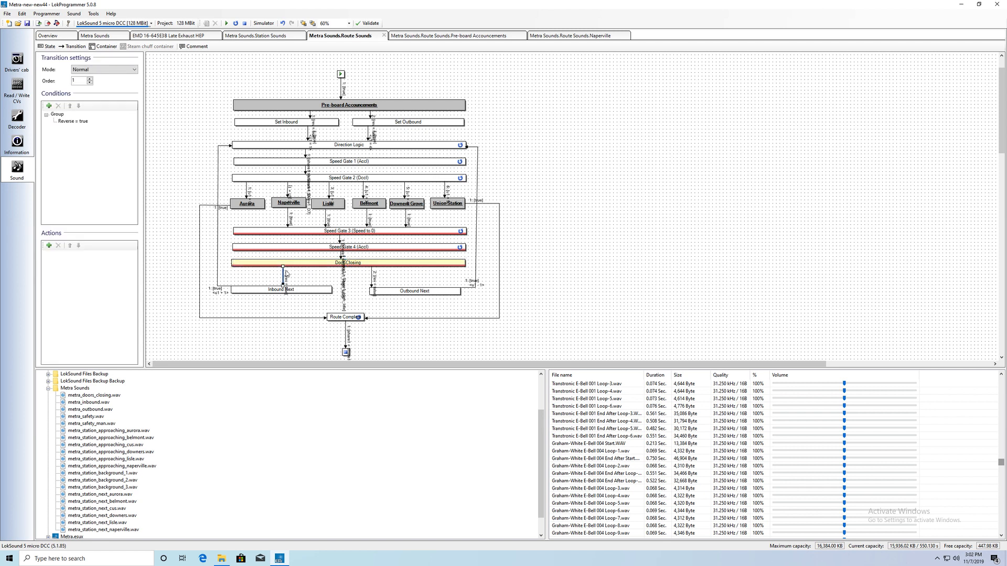
{"action": "left_click", "coordinate": [371, 274]}
{"action": "left_click", "coordinate": [282, 273]}
Step: Inspect the Inbound Next state and the User1 action on its transition back to Direction Logic
{"action": "left_click", "coordinate": [278, 295]}
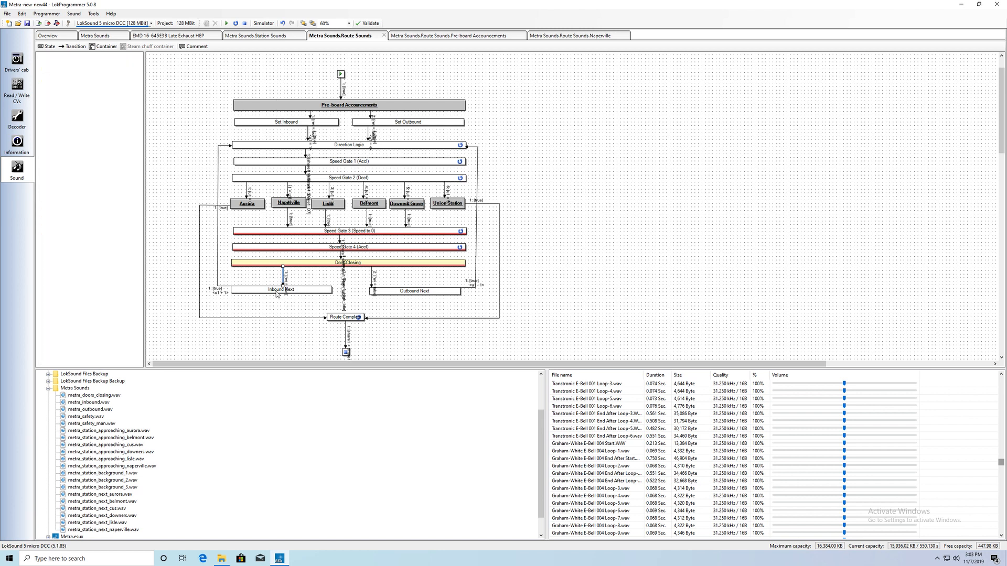
{"action": "left_click", "coordinate": [278, 291]}
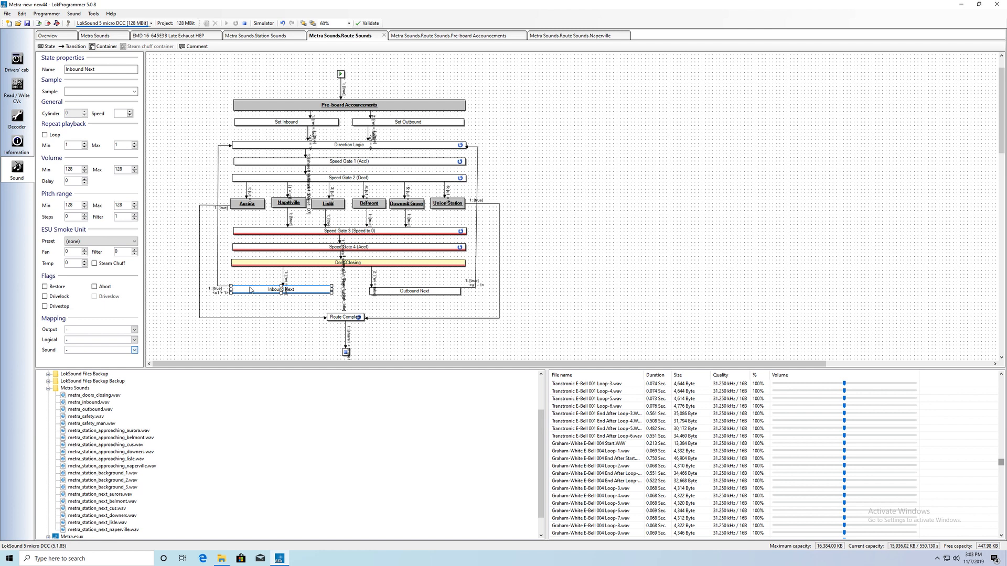
{"action": "left_click", "coordinate": [218, 278]}
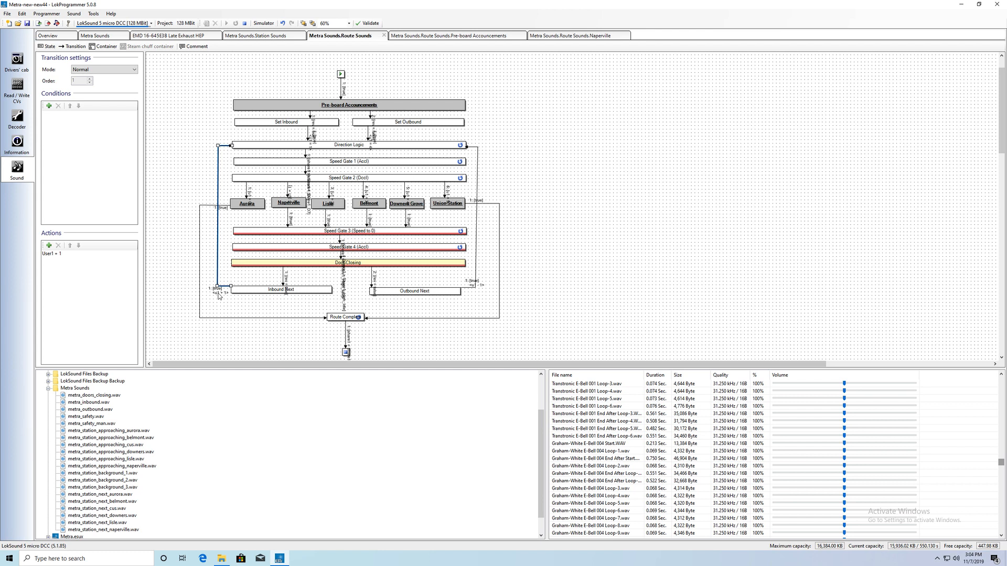
Step: View the registers available for a new action on the Inbound Next transition, then cancel without adding one
{"action": "left_click", "coordinate": [49, 245]}
{"action": "left_click", "coordinate": [484, 286]}
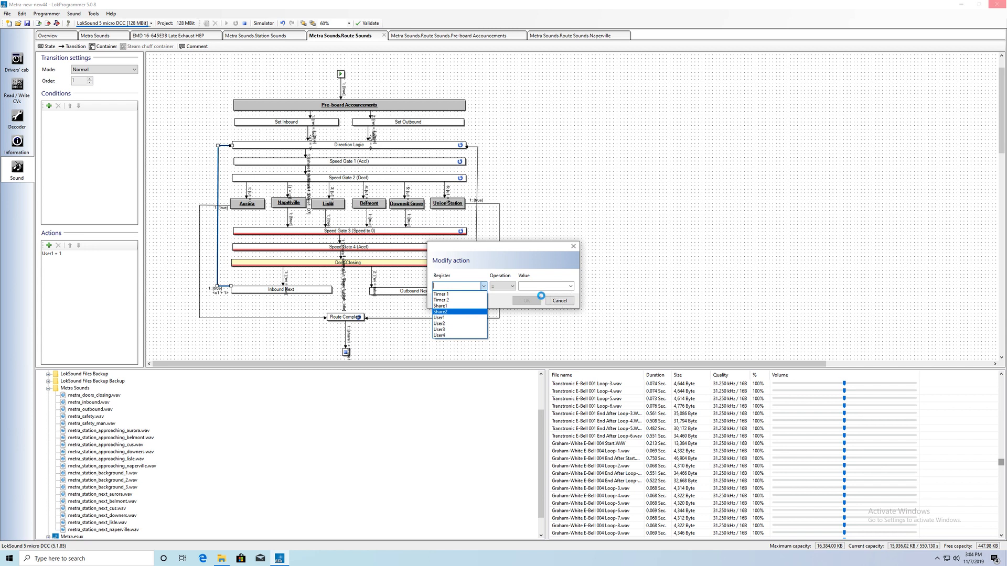
{"action": "left_click", "coordinate": [556, 302]}
{"action": "left_click", "coordinate": [556, 302]}
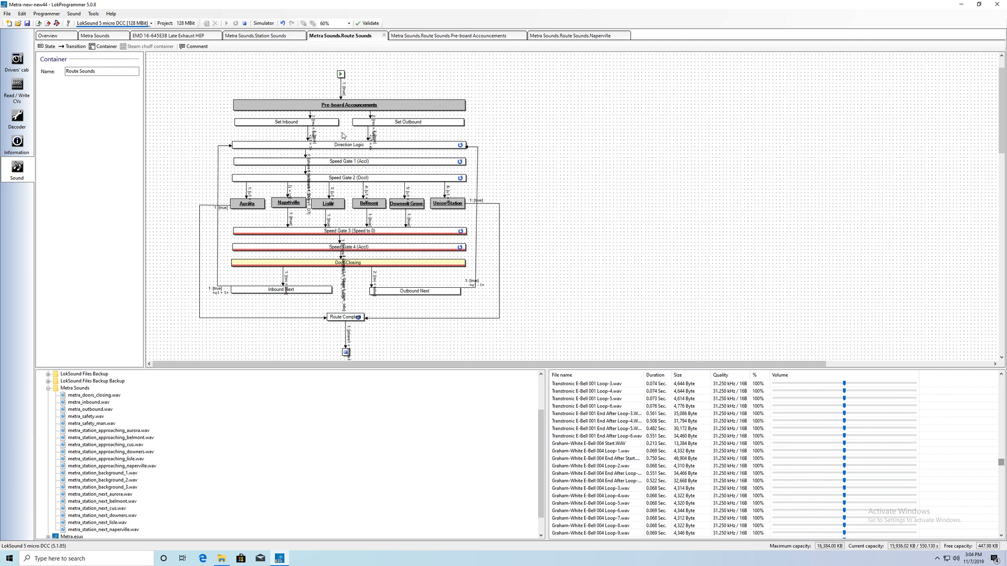
Step: Open the decoder's function mapping and view the sound slots that can be assigned to F1
{"action": "left_click", "coordinate": [18, 118]}
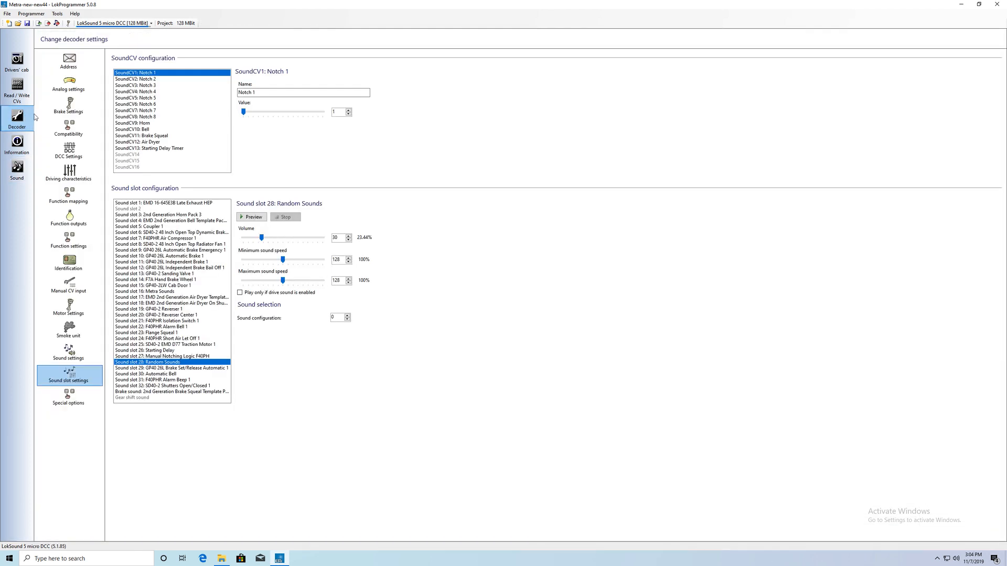
{"action": "left_click", "coordinate": [70, 198]}
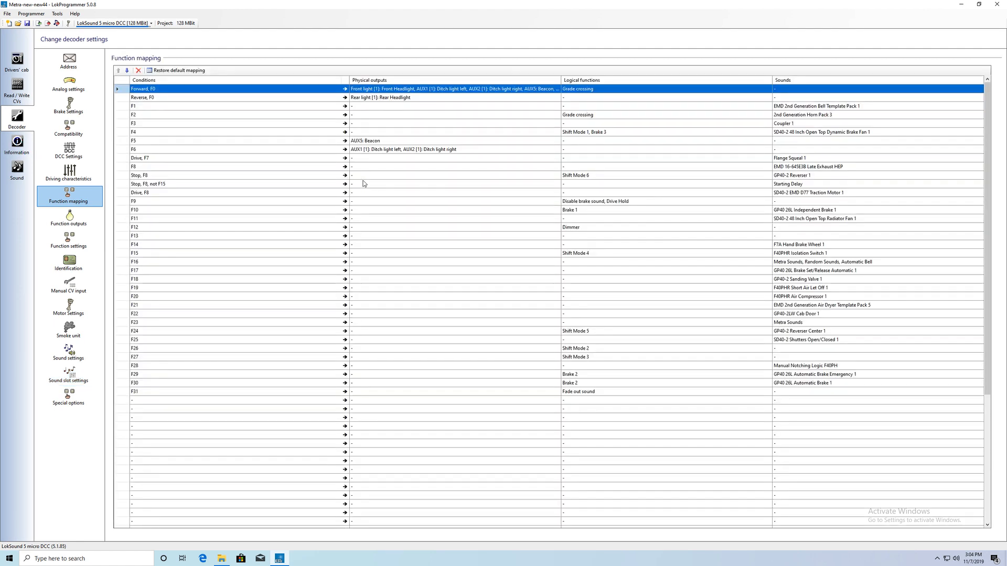
{"action": "left_click", "coordinate": [959, 107]}
{"action": "left_click", "coordinate": [979, 106]}
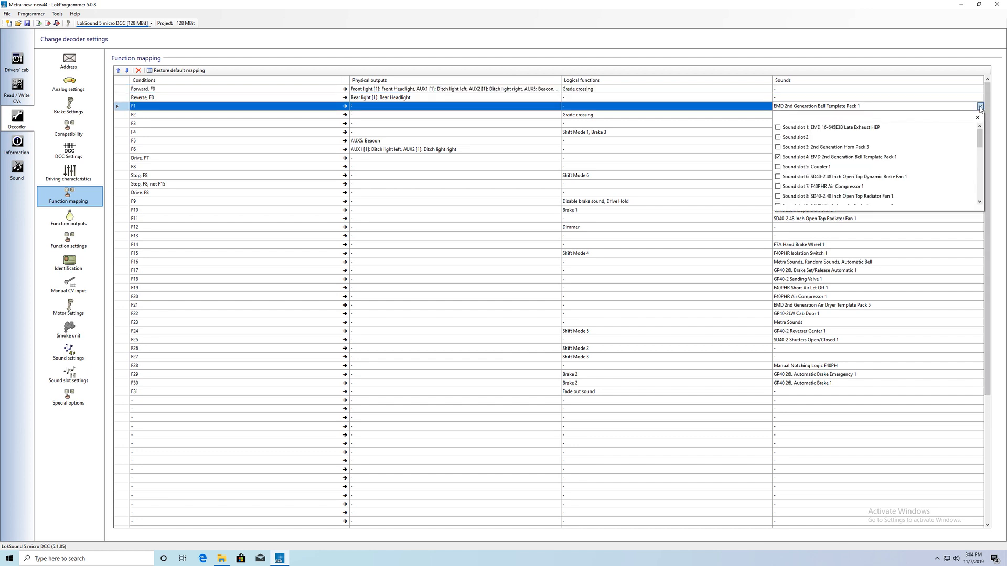
{"action": "mouse_move", "coordinate": [980, 131]}
{"action": "left_mouse_down"}
{"action": "mouse_move", "coordinate": [978, 196]}
{"action": "mouse_move", "coordinate": [979, 123]}
{"action": "left_mouse_up"}
{"action": "left_click", "coordinate": [744, 136]}
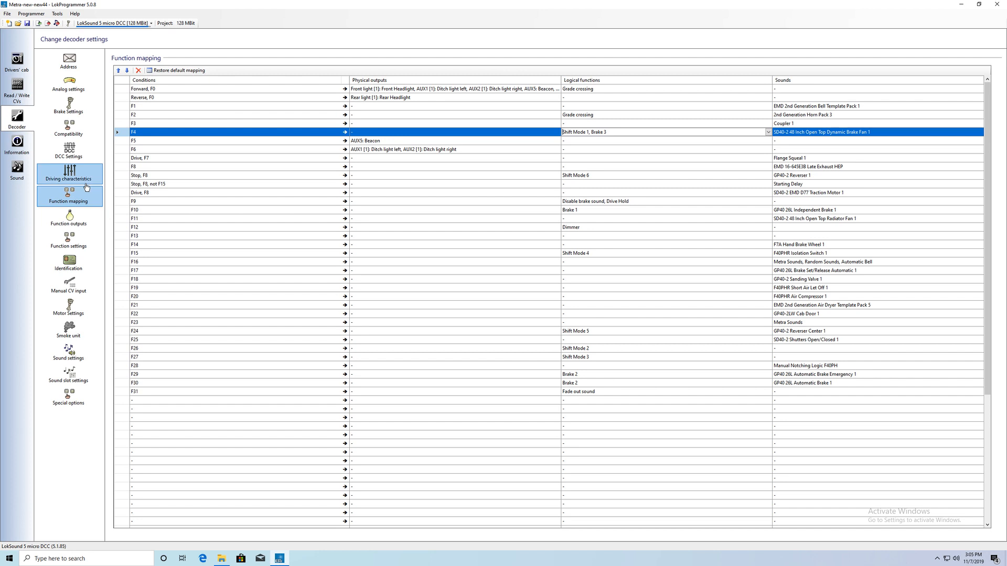
Step: View the registers available for a new condition on the Inbound Next to Direction Logic transition, then cancel without adding one
{"action": "left_click", "coordinate": [18, 166]}
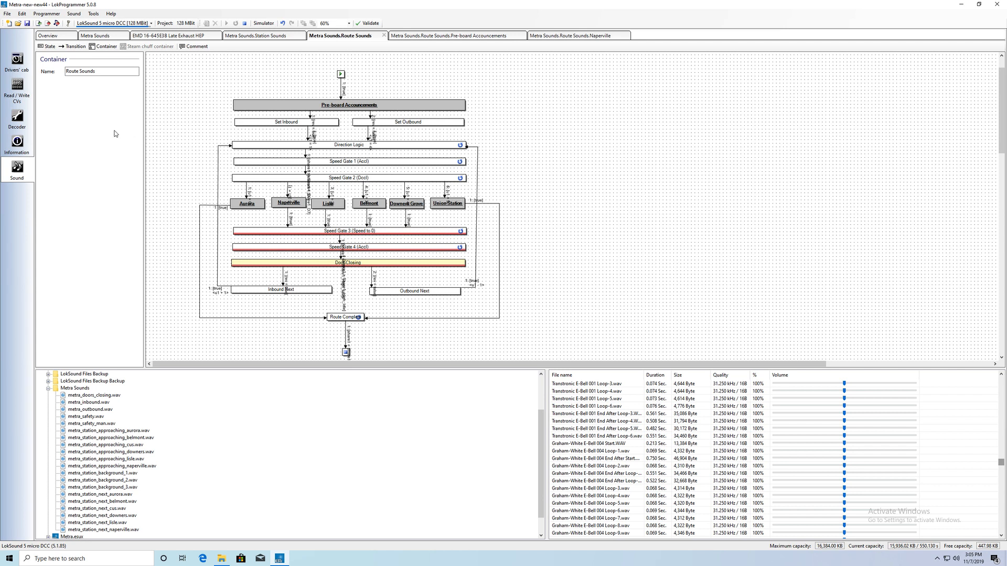
{"action": "left_click", "coordinate": [218, 271]}
{"action": "left_click", "coordinate": [49, 105]}
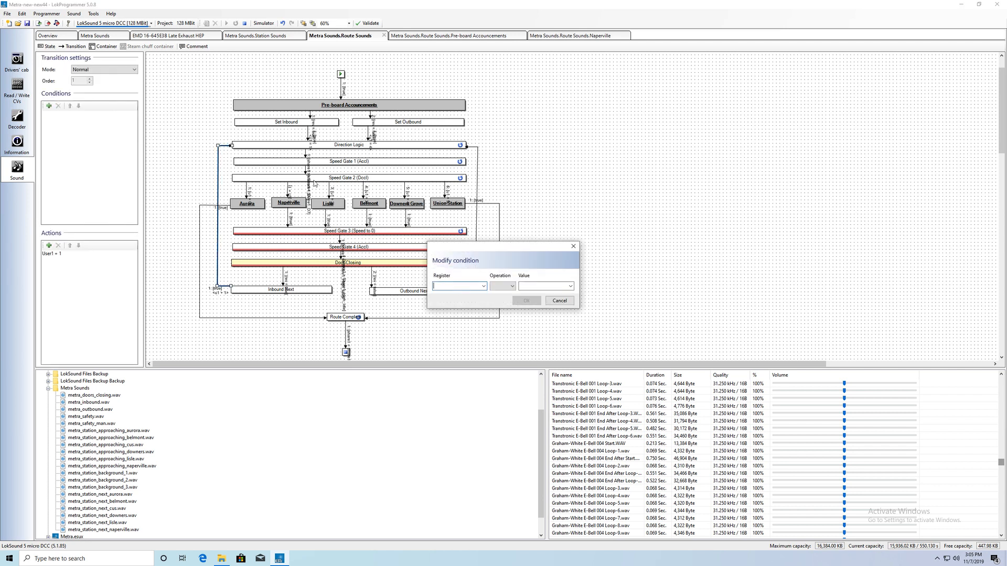
{"action": "left_click", "coordinate": [483, 286]}
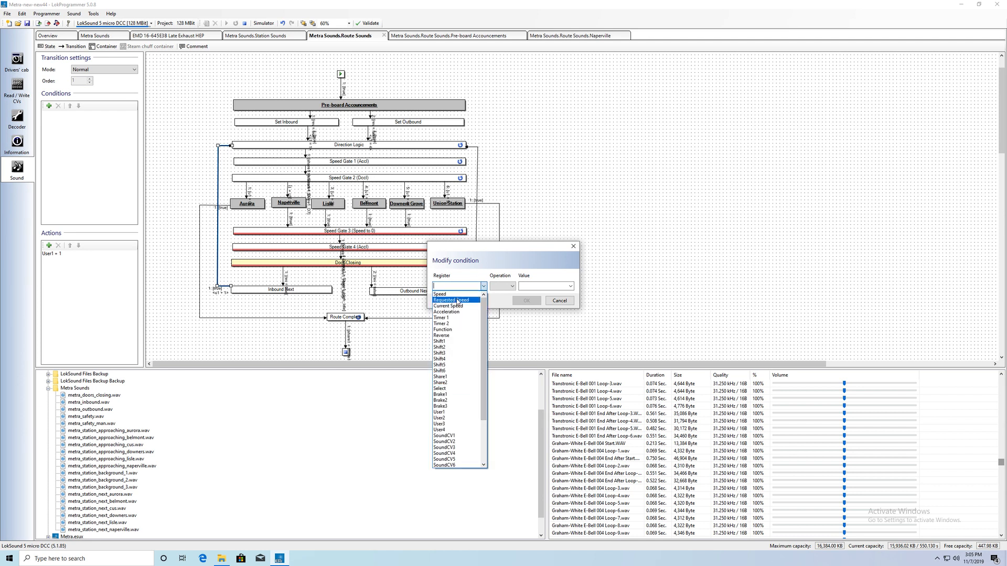
{"action": "left_click_drag", "start_coordinate": [484, 397], "coordinate": [486, 329]}
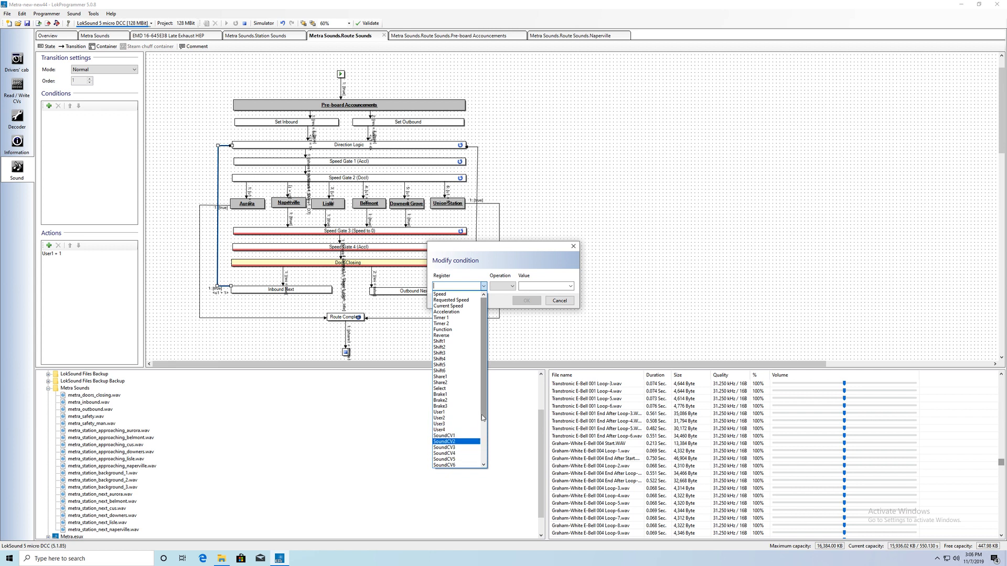
{"action": "left_click_drag", "start_coordinate": [484, 412], "coordinate": [485, 454]}
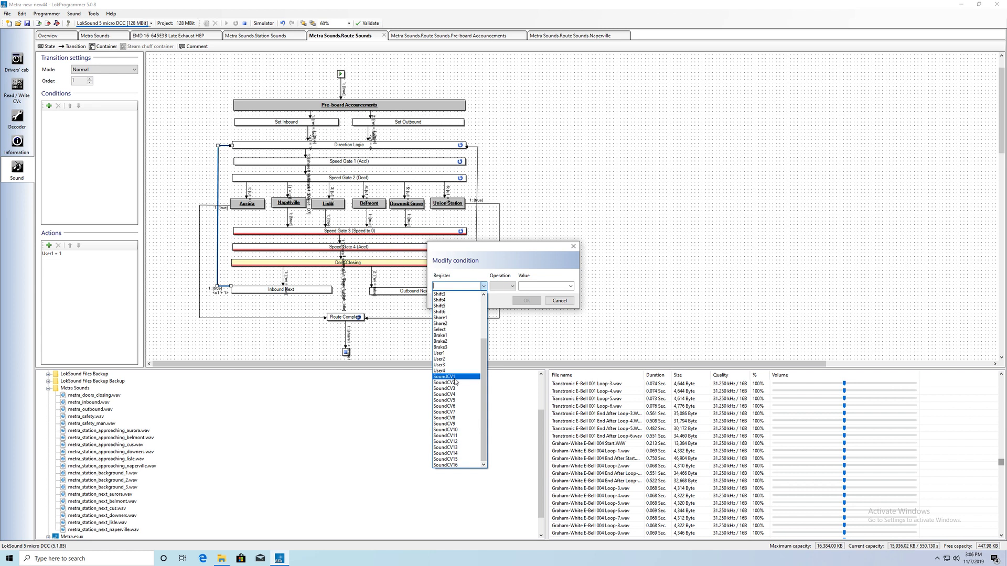
{"action": "left_click", "coordinate": [563, 301]}
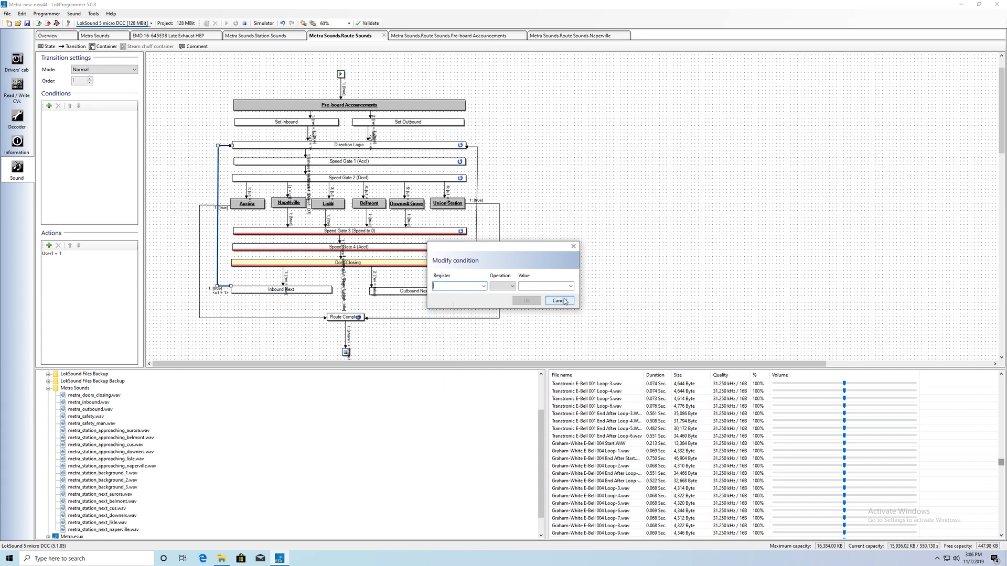
{"action": "left_click", "coordinate": [559, 301]}
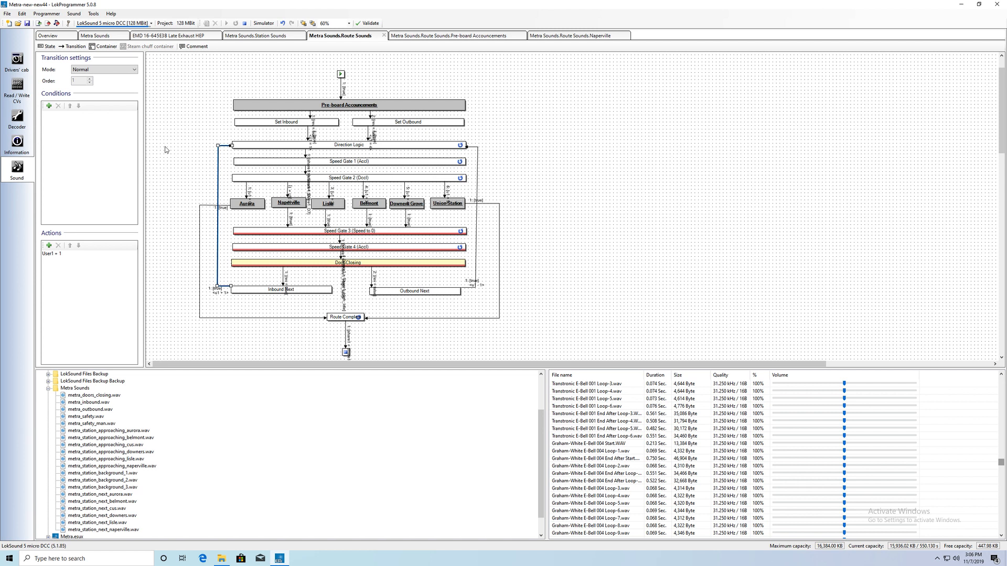
Step: Open the decoder's sound slot settings and examine the SoundCV values defined for the engine notches
{"action": "left_click", "coordinate": [16, 119]}
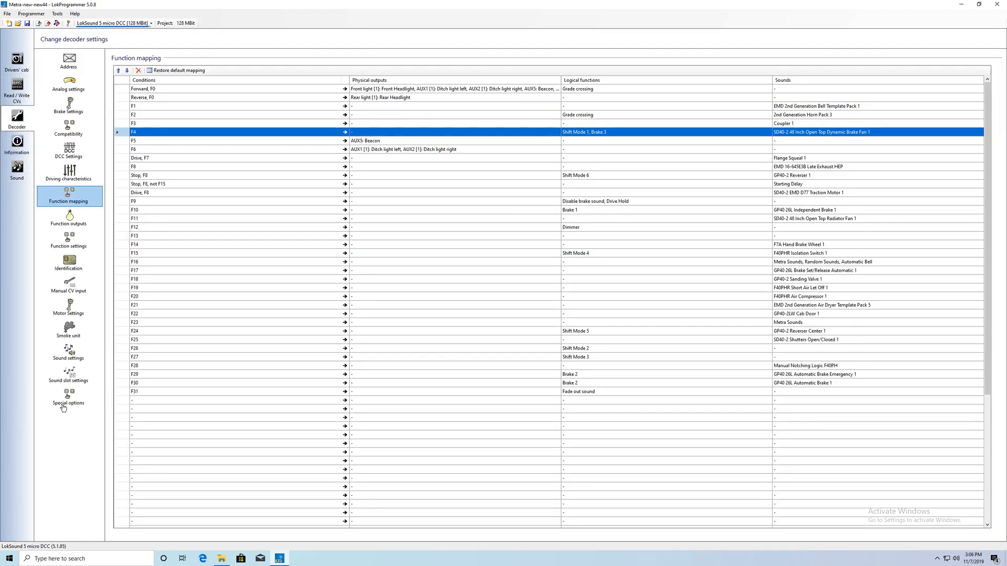
{"action": "left_click", "coordinate": [69, 353]}
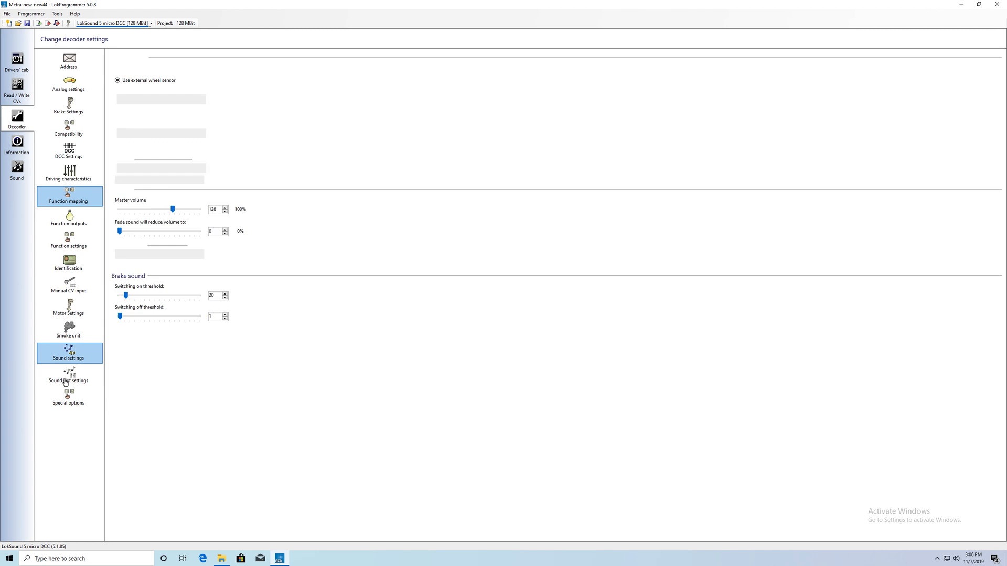
{"action": "left_click", "coordinate": [65, 382]}
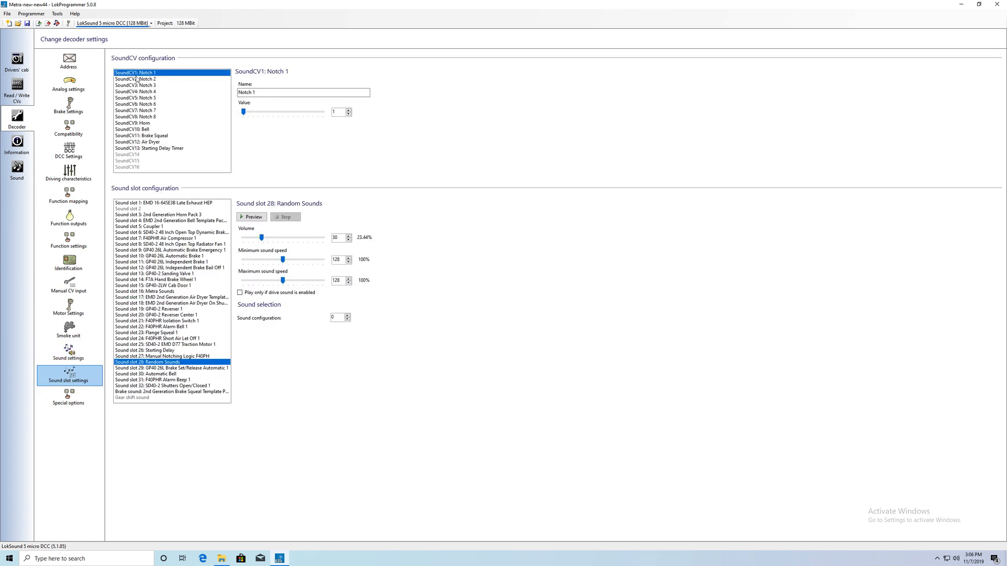
{"action": "left_click", "coordinate": [135, 80]}
{"action": "left_click", "coordinate": [133, 86]}
{"action": "left_click", "coordinate": [131, 92]}
{"action": "left_click", "coordinate": [131, 98]}
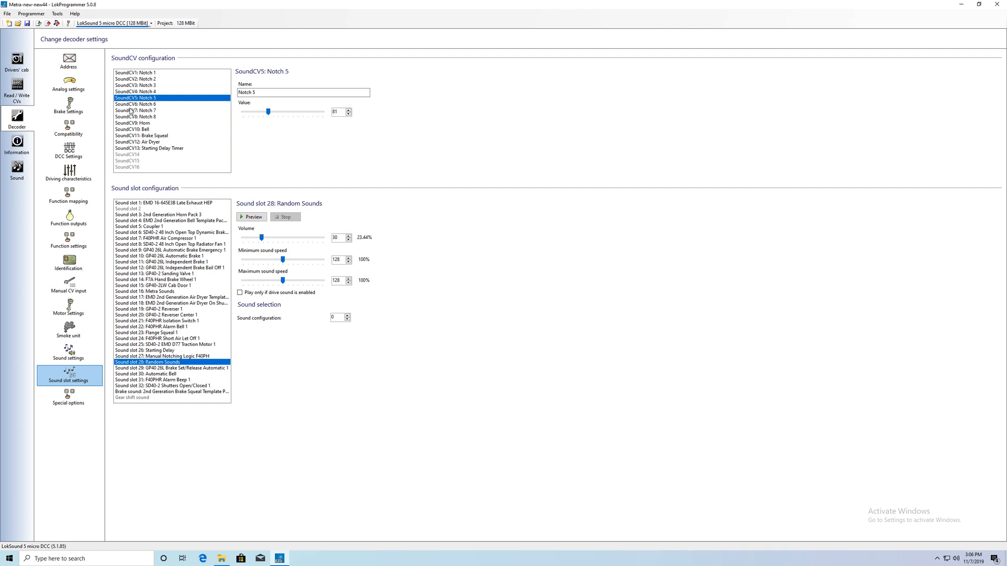
{"action": "left_click", "coordinate": [130, 111]}
{"action": "left_click", "coordinate": [129, 86]}
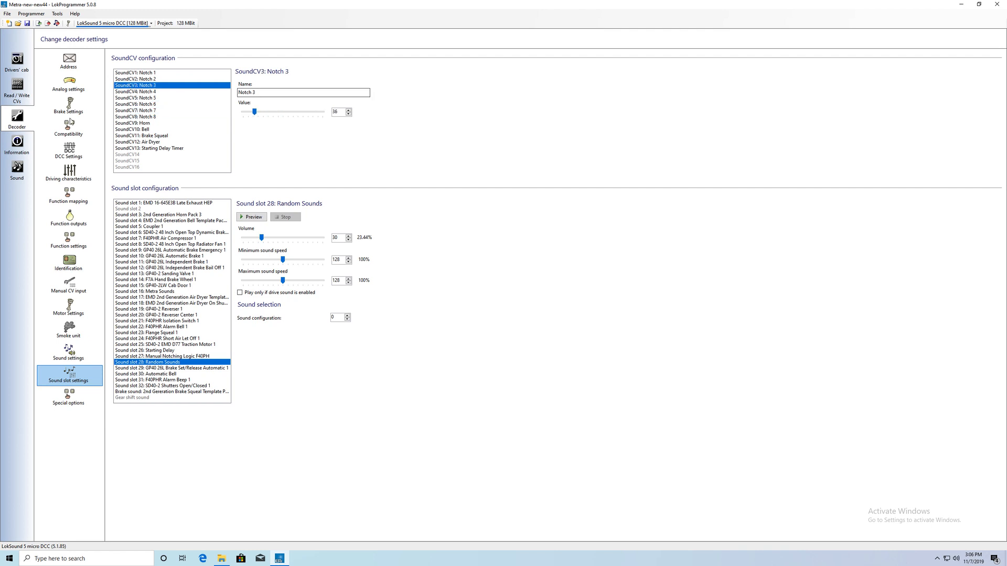
Step: Return to the Route Sounds diagram and inspect the condition on the transition leaving Route Complete
{"action": "left_click", "coordinate": [16, 168]}
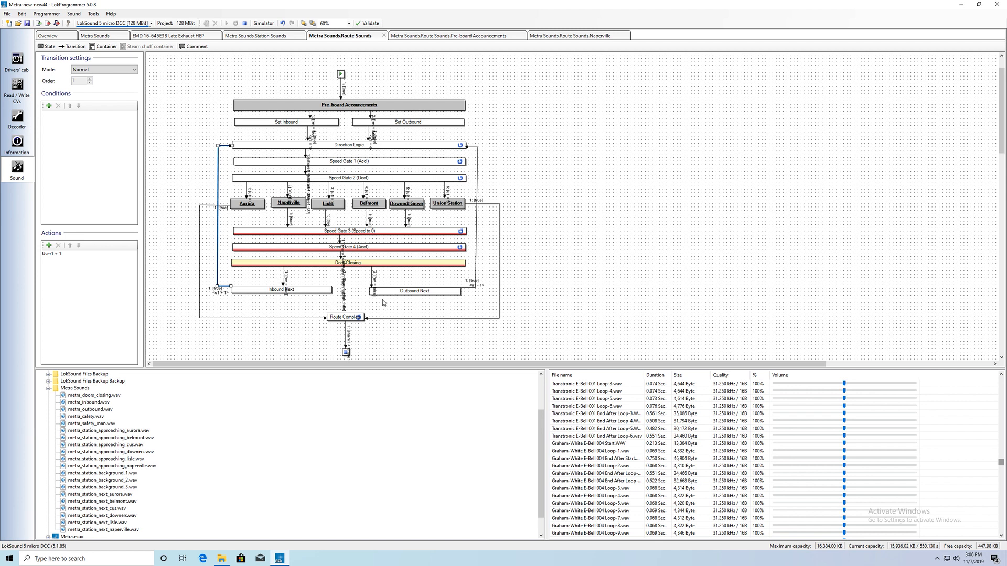
{"action": "scroll", "coordinate": [1002, 152], "scroll_direction": "down", "scroll_amount": 1}
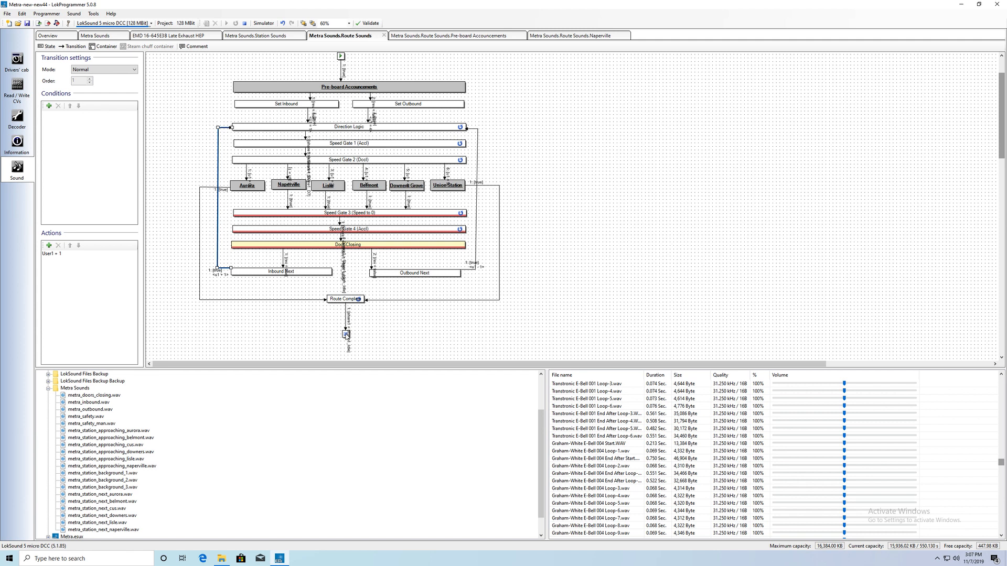
{"action": "left_click", "coordinate": [341, 301]}
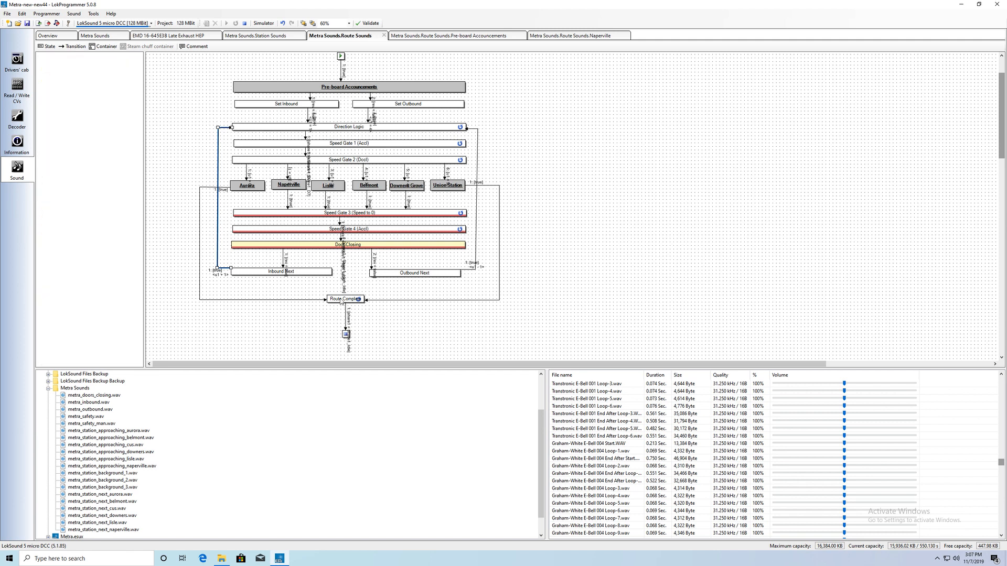
{"action": "left_click", "coordinate": [346, 313]}
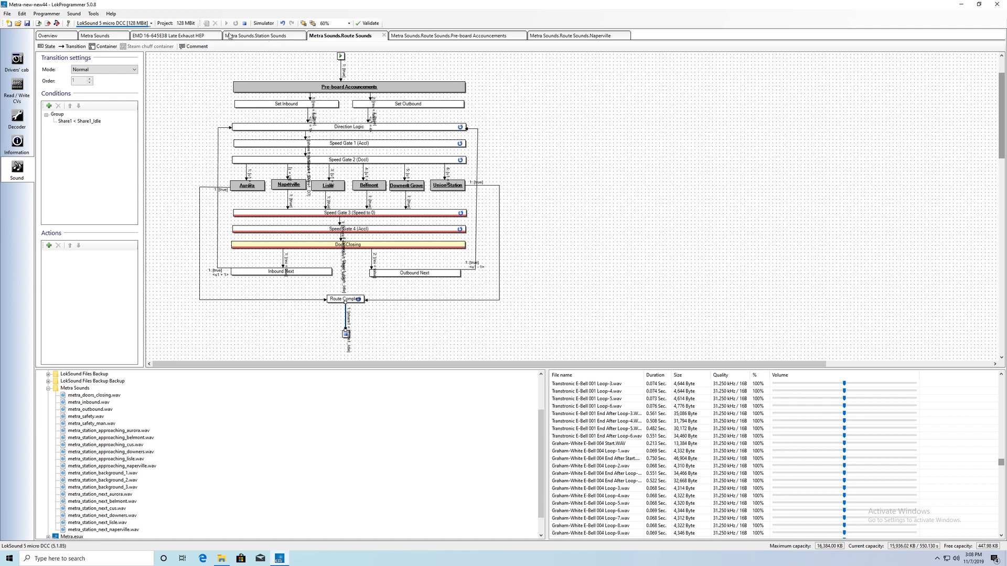
Step: Review the Station Sounds container and its place in the top-level Metra Sounds diagram beside Route Sounds
{"action": "left_click", "coordinate": [257, 36]}
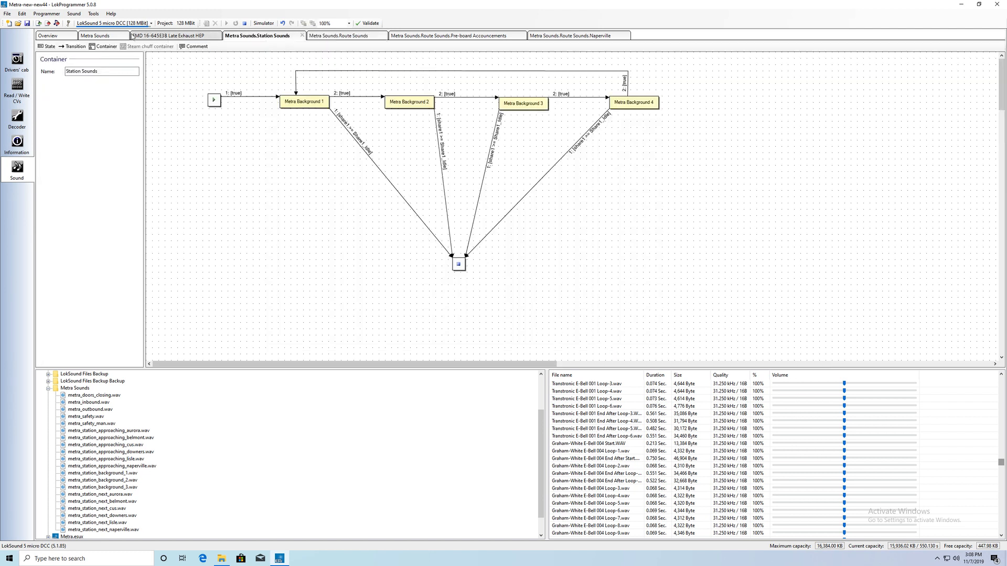
{"action": "left_click", "coordinate": [96, 36]}
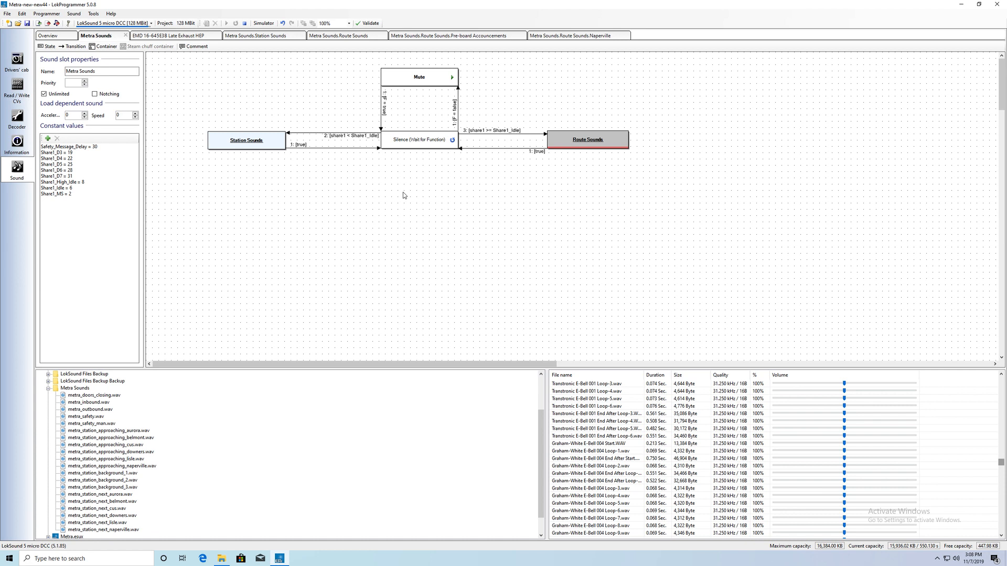
{"action": "left_click", "coordinate": [618, 147]}
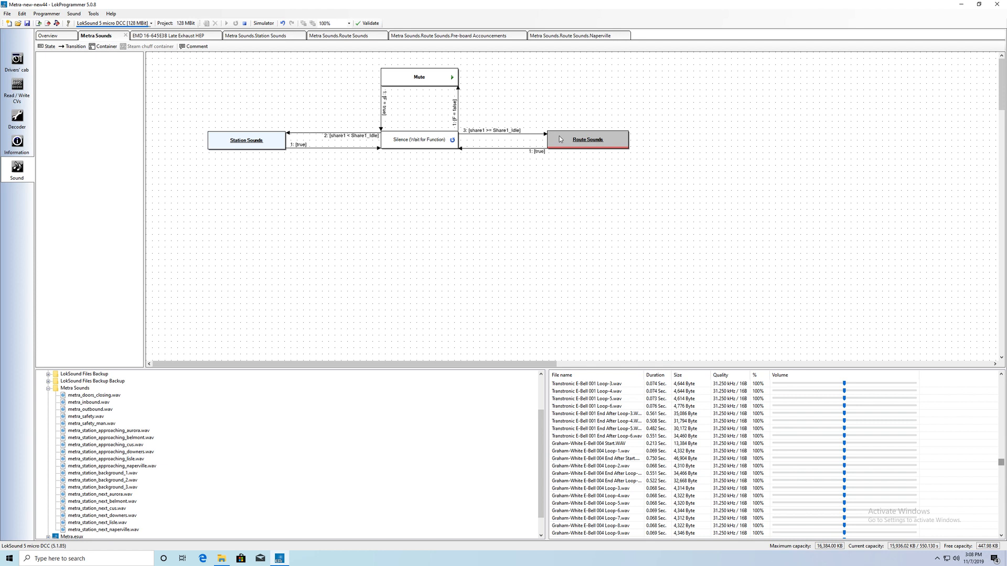
Step: Open the Random Sounds slot from the project overview and inspect the transition from Mute to Silence
{"action": "left_click", "coordinate": [59, 35]}
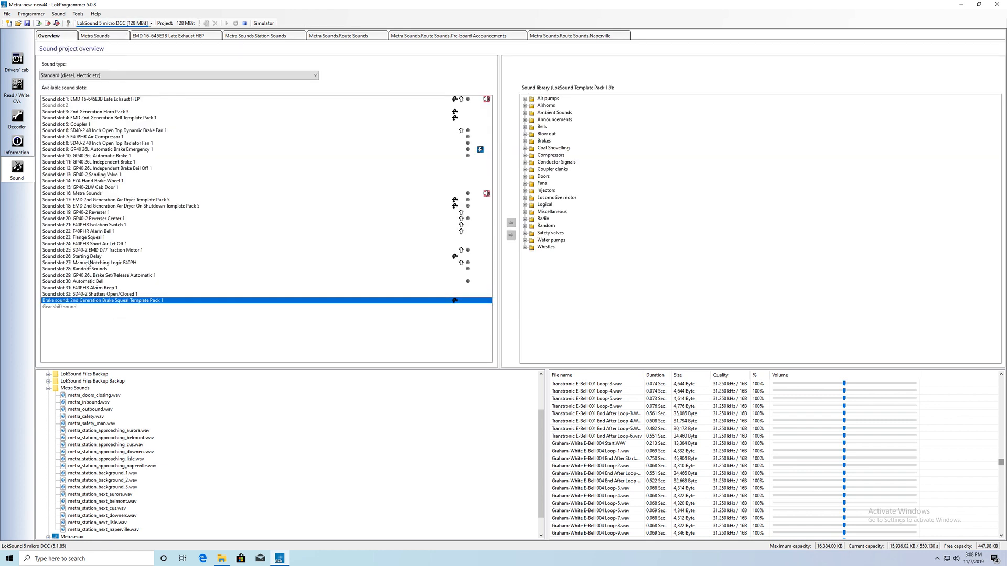
{"action": "double_click", "coordinate": [85, 269]}
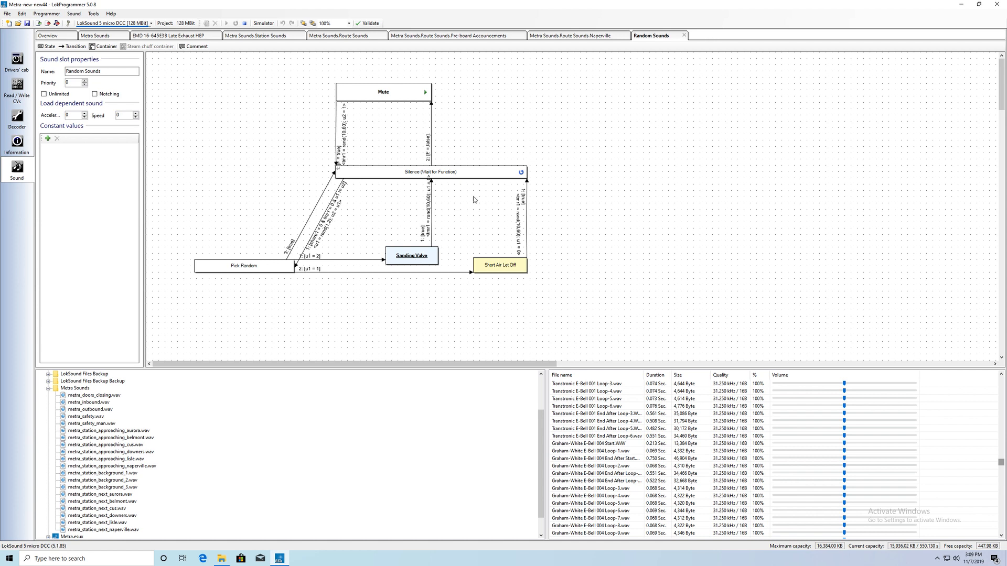
{"action": "left_click", "coordinate": [364, 94]}
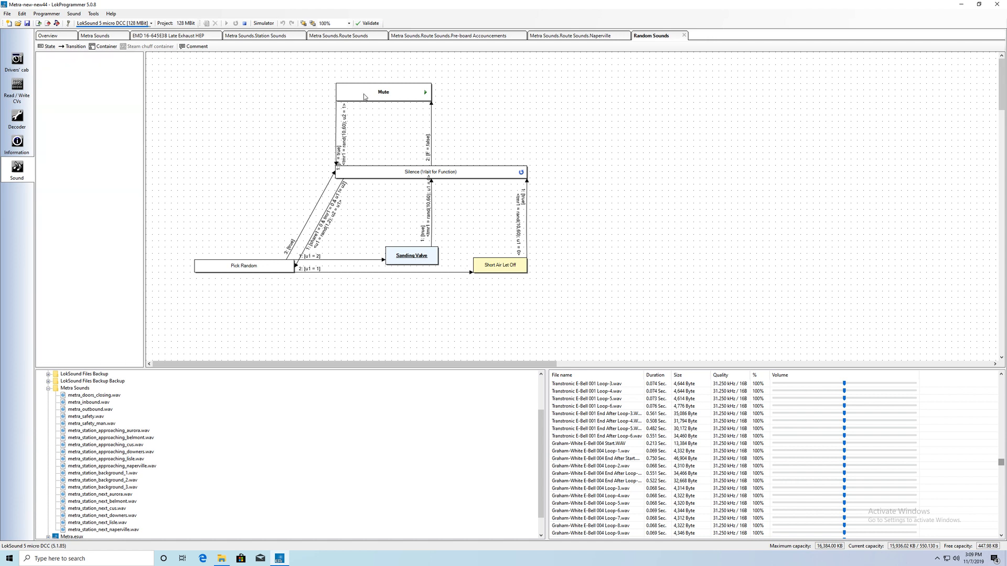
{"action": "left_click", "coordinate": [336, 112]}
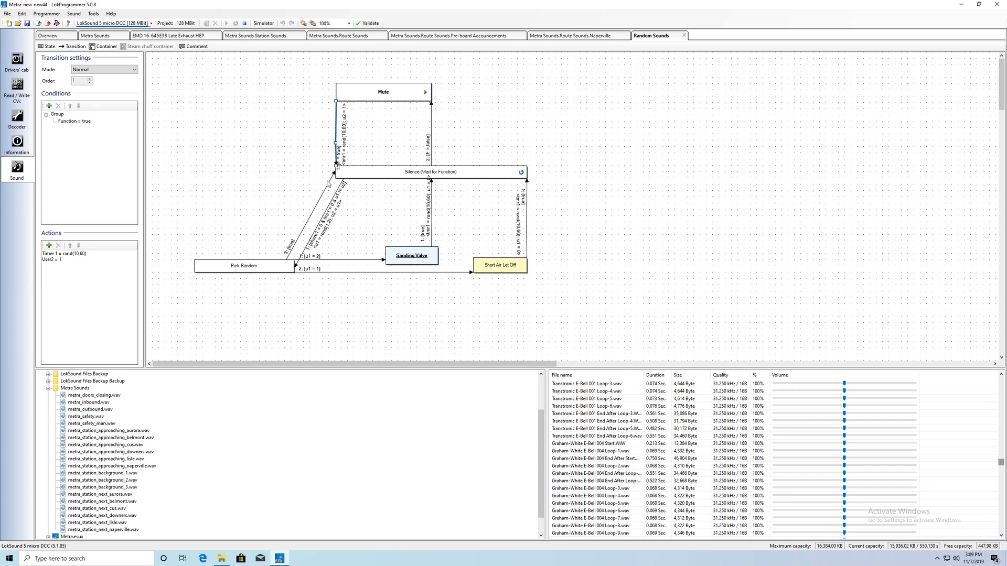
Step: Inspect the Pick Random state and the conditions and actions on the transitions from Silence to it and from Sanding Valve to Silence
{"action": "left_click", "coordinate": [264, 272]}
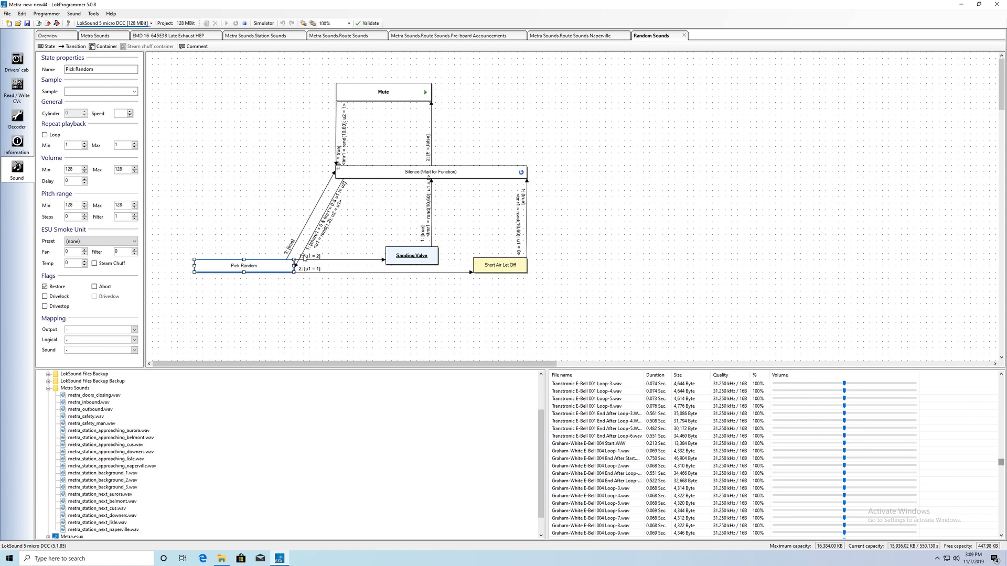
{"action": "left_click", "coordinate": [311, 241]}
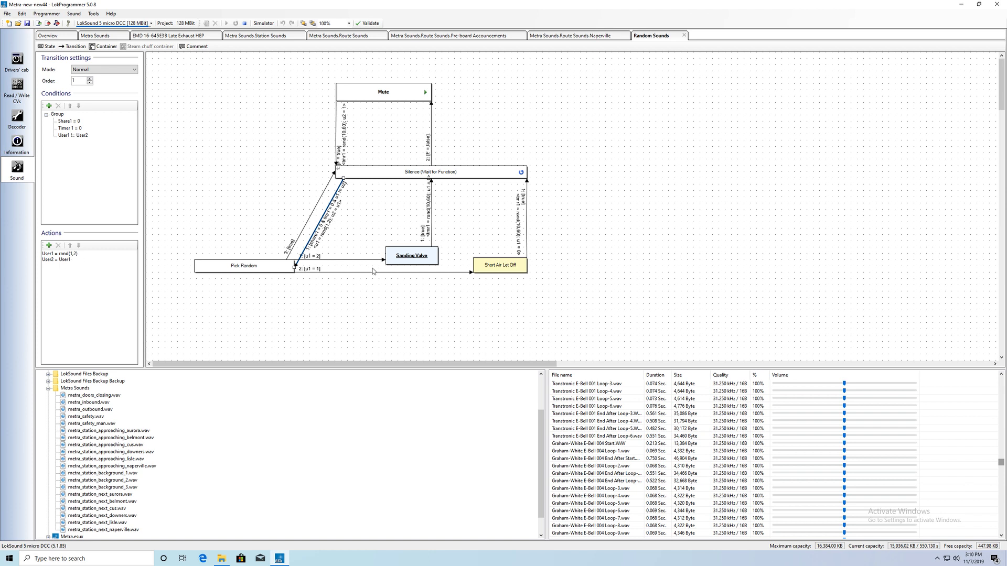
{"action": "left_click", "coordinate": [432, 239]}
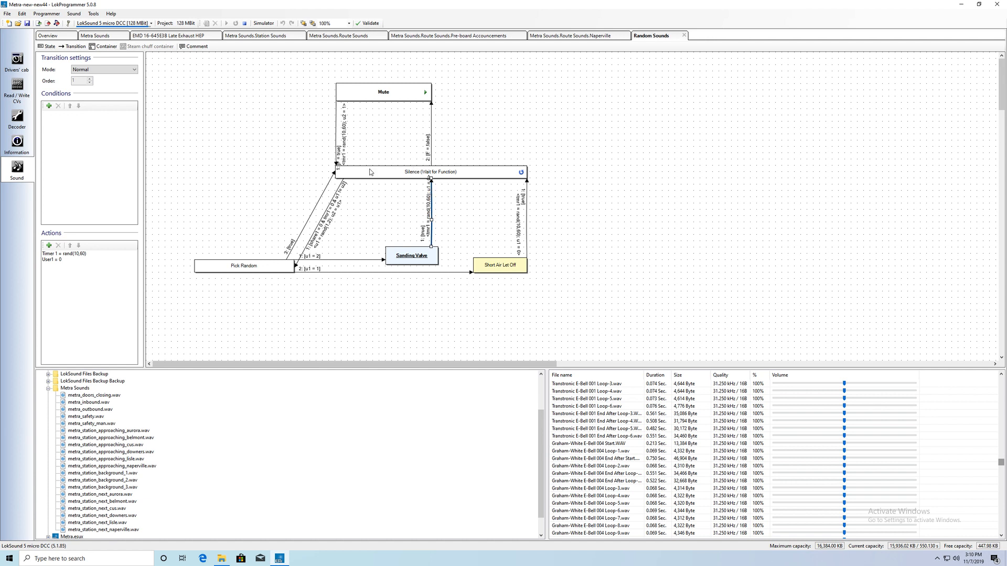
{"action": "left_click", "coordinate": [334, 195]}
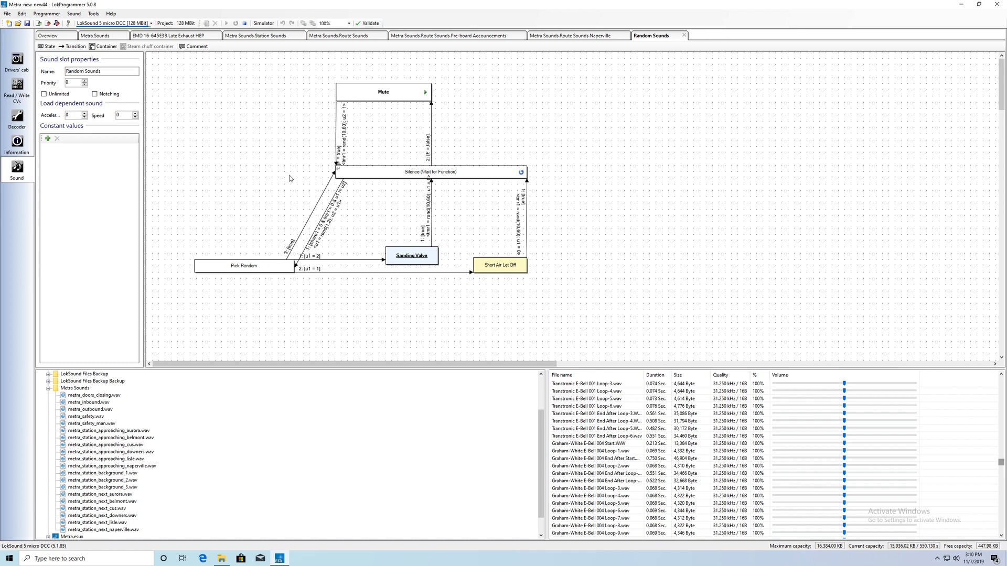
{"action": "left_click", "coordinate": [335, 195]}
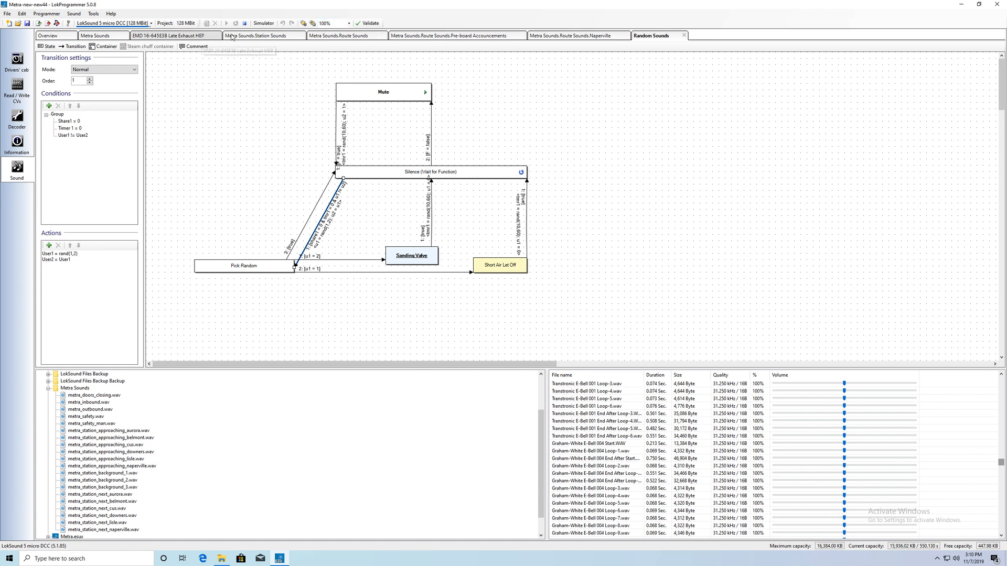
{"action": "left_click", "coordinate": [198, 39]}
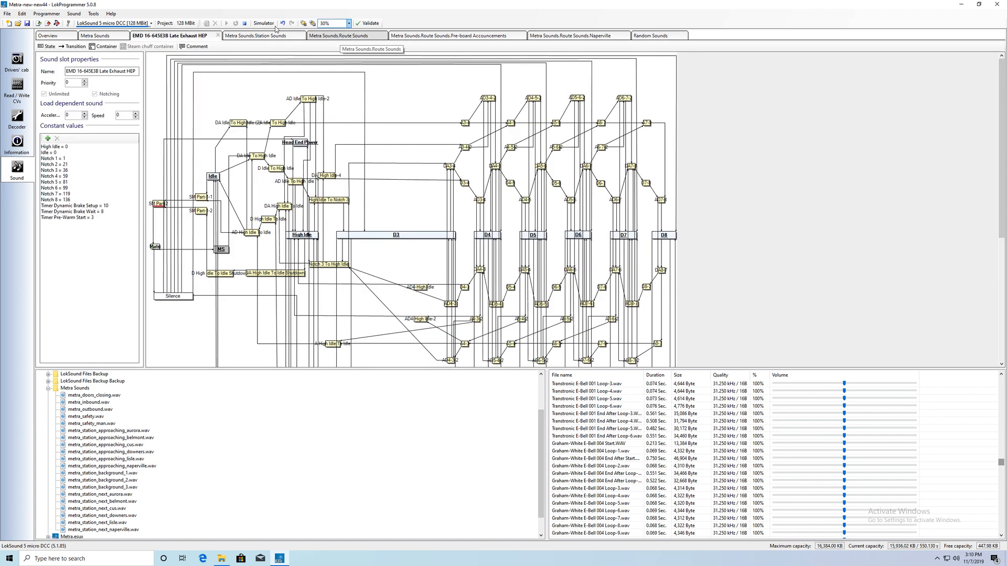
{"action": "left_click", "coordinate": [261, 24]}
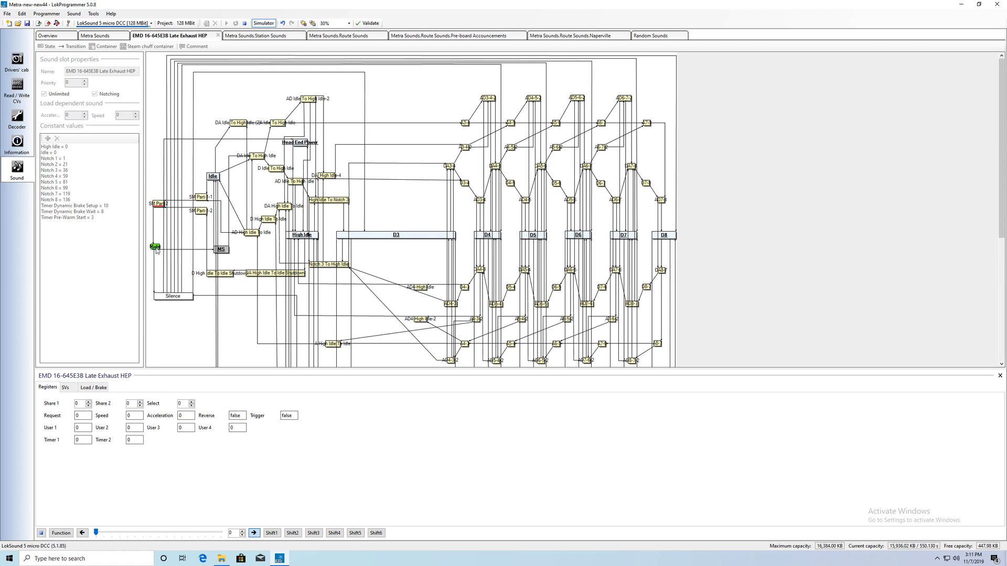
{"action": "left_click", "coordinate": [280, 38]}
{"action": "left_click", "coordinate": [336, 36]}
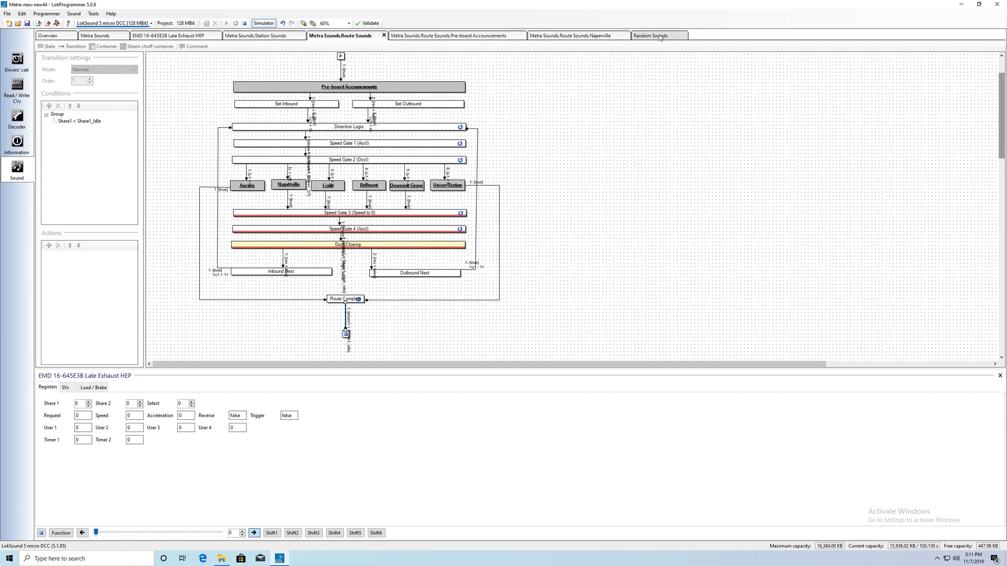
Step: Run the simulator on the top-level Metra Sounds diagram and switch the slot's function on
{"action": "left_click", "coordinate": [97, 36]}
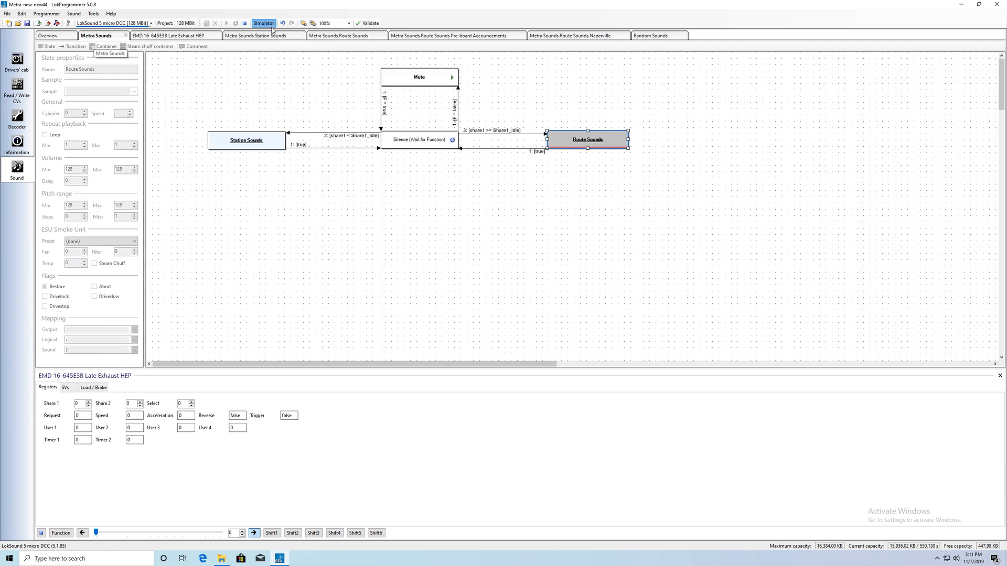
{"action": "left_click", "coordinate": [265, 23]}
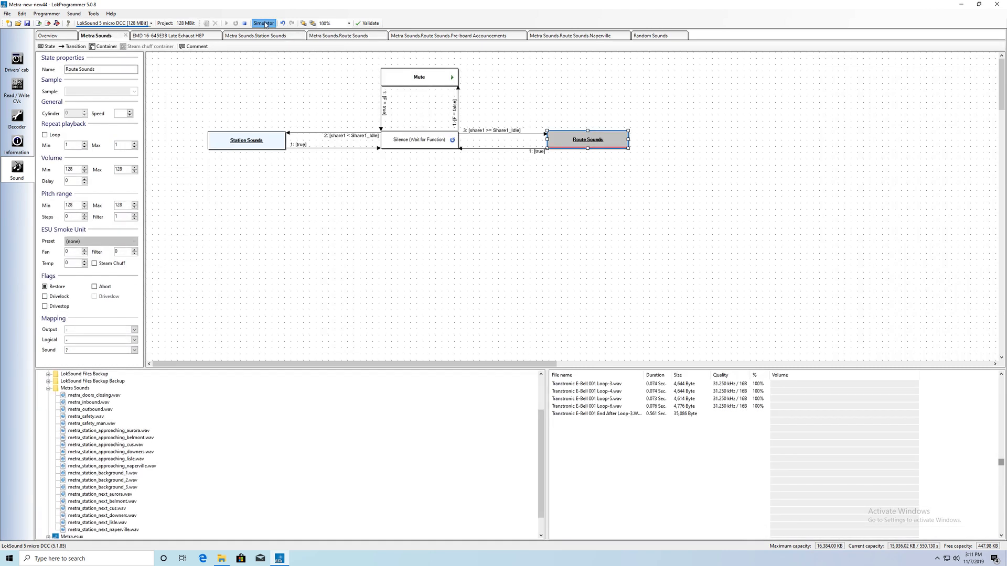
{"action": "left_click", "coordinate": [264, 23]}
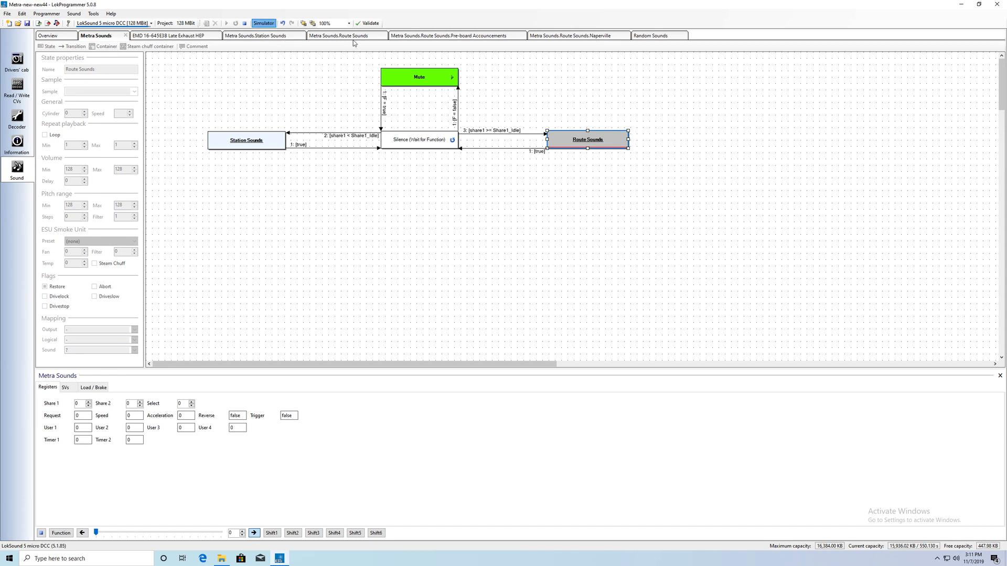
{"action": "left_click", "coordinate": [60, 533]}
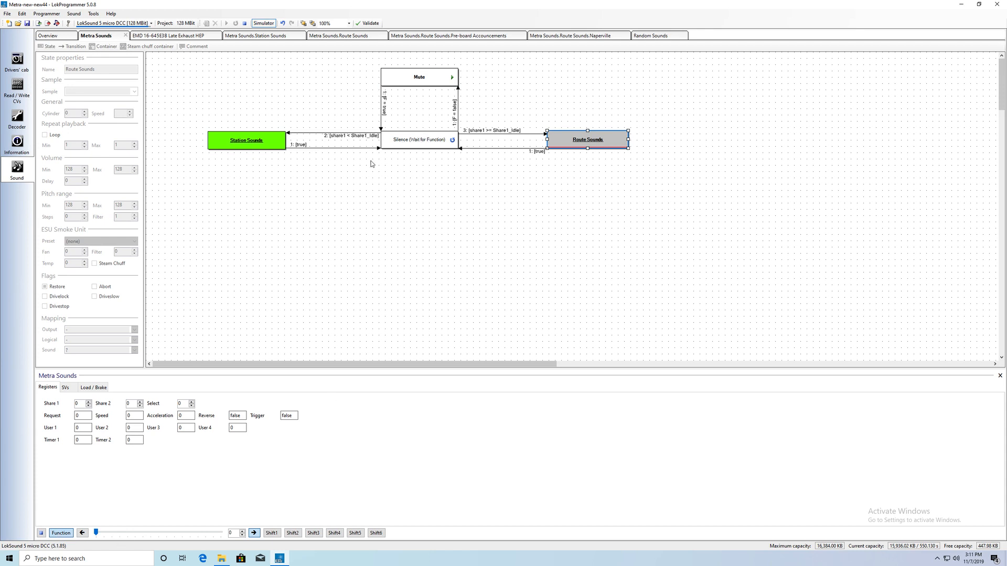
Step: Simulate the function switching off and on, test the Route Sounds branch with Share 1 set to 9, and end the simulation
{"action": "left_click", "coordinate": [62, 534]}
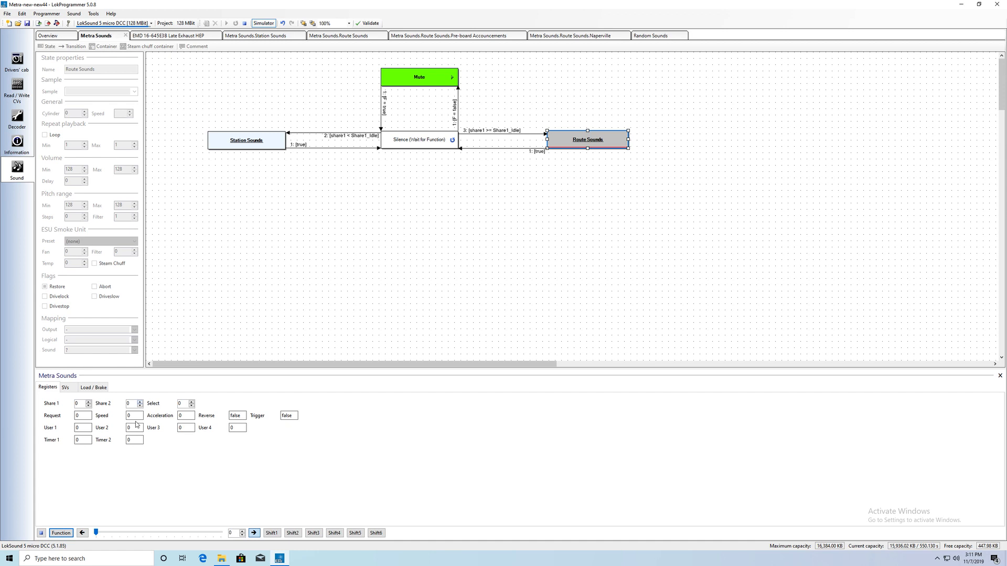
{"action": "left_click", "coordinate": [68, 529]}
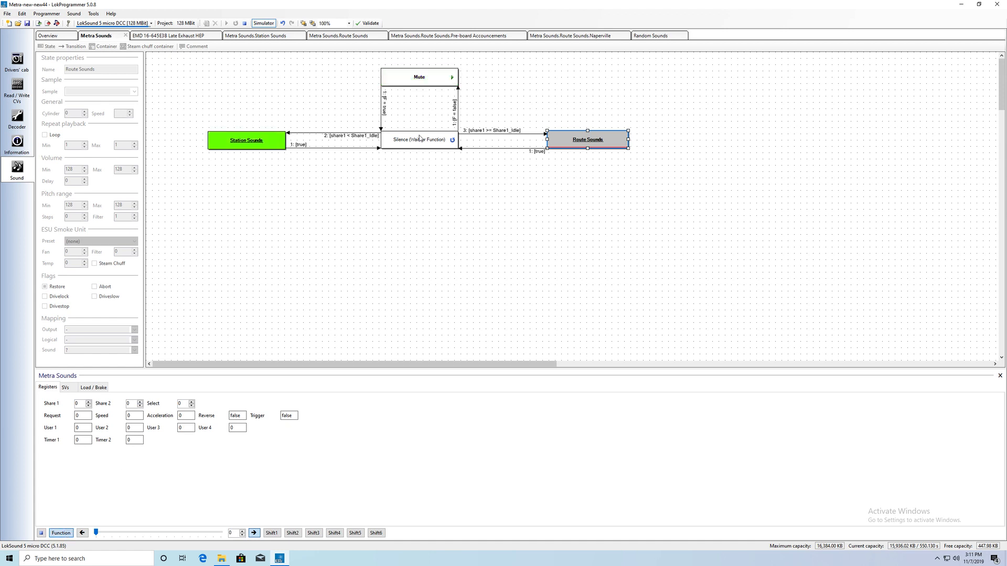
{"action": "double_click", "coordinate": [88, 401]}
{"action": "left_click", "coordinate": [88, 401]}
{"action": "left_click", "coordinate": [89, 403]}
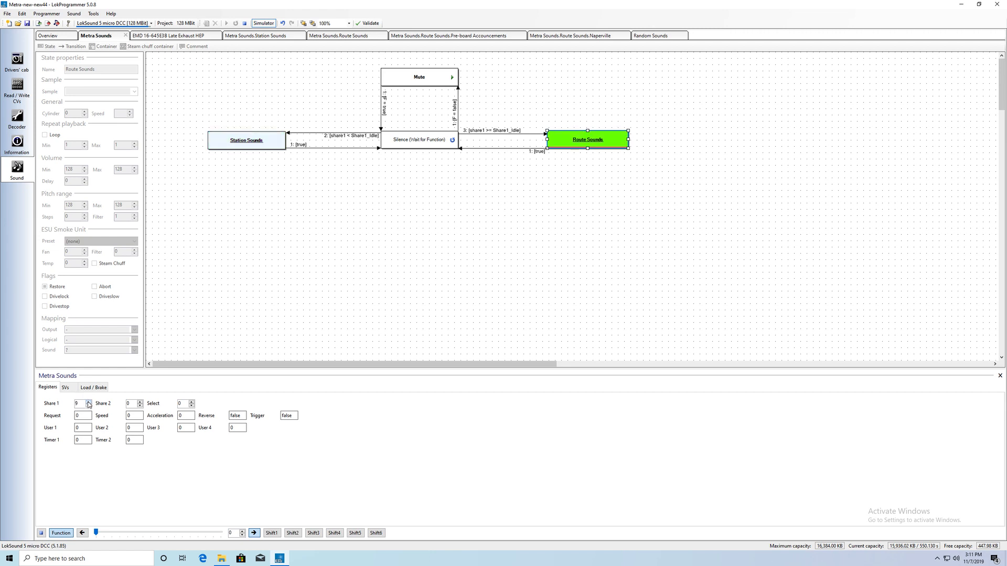
{"action": "left_click", "coordinate": [62, 534]}
{"action": "left_click", "coordinate": [264, 24]}
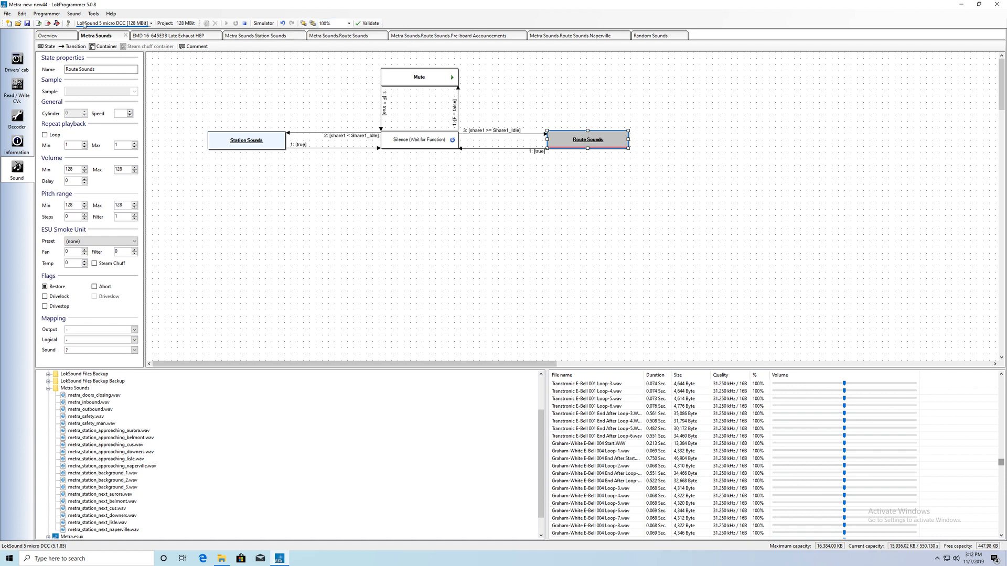
Step: Open the 2nd Generation Horn Pack 3 slot from the project overview and inspect the SoundCV9 conditions on its first three outgoing transitions
{"action": "left_click", "coordinate": [51, 35]}
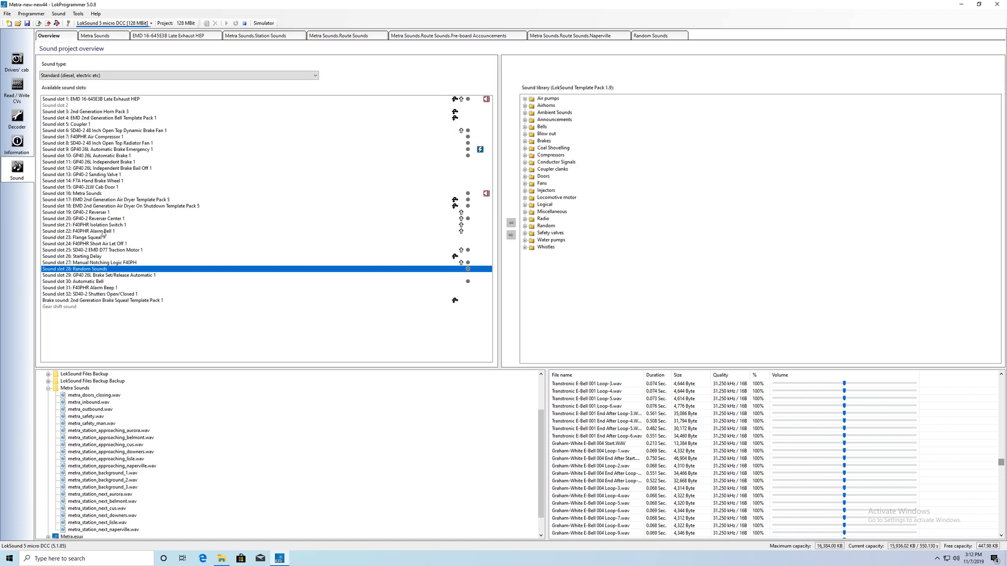
{"action": "double_click", "coordinate": [93, 112]}
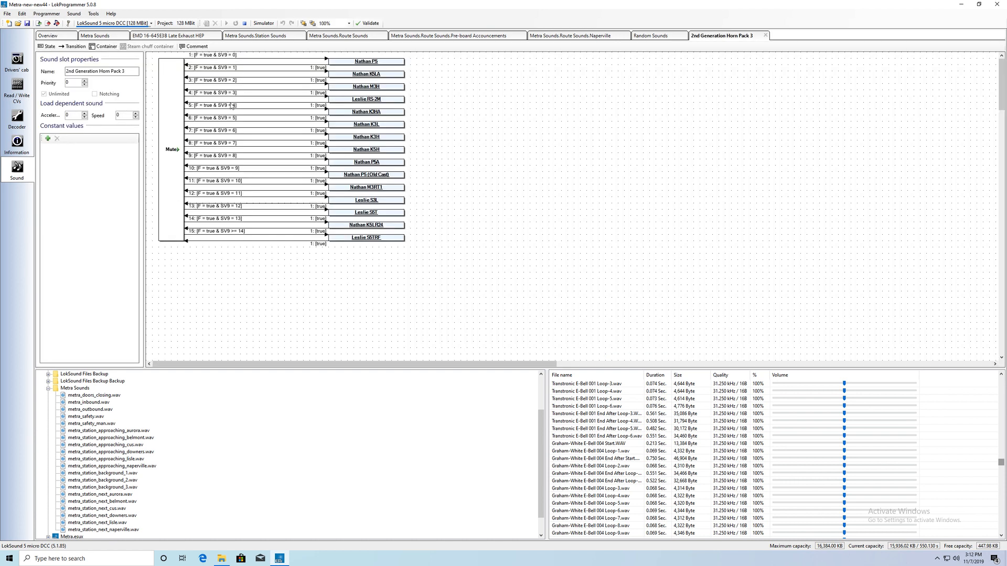
{"action": "left_click", "coordinate": [211, 60]}
{"action": "left_click", "coordinate": [243, 58]}
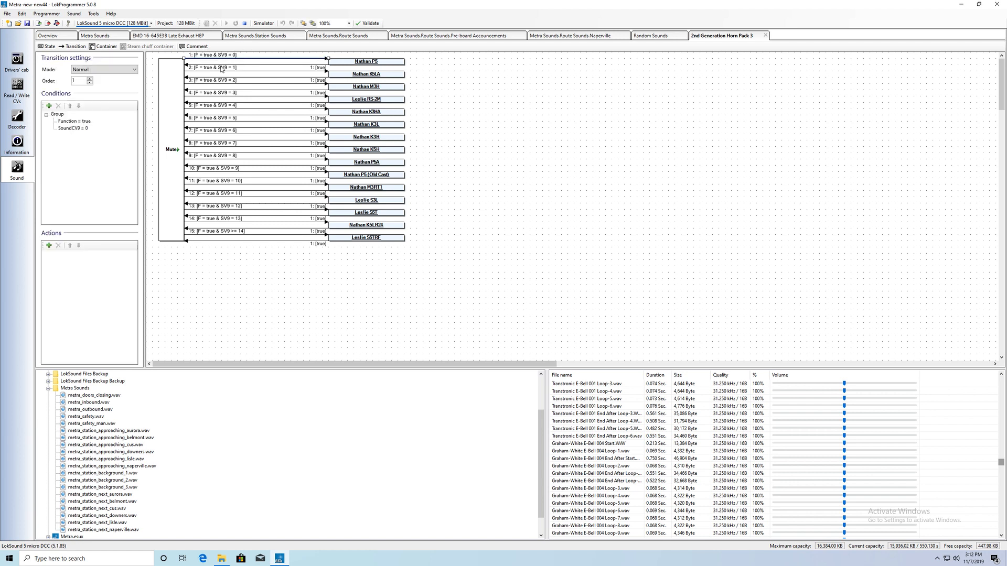
{"action": "left_click", "coordinate": [244, 78]}
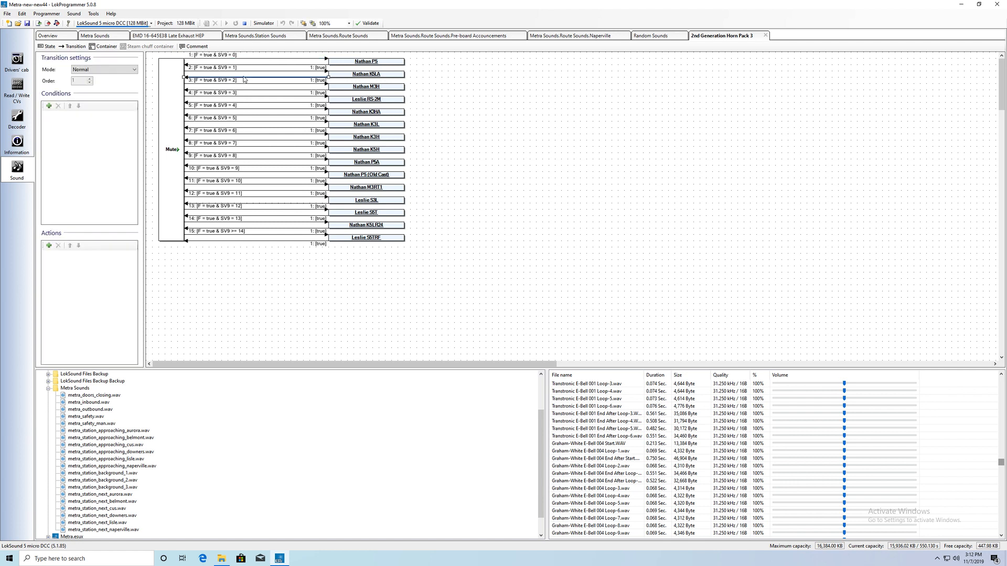
{"action": "left_click", "coordinate": [244, 70]}
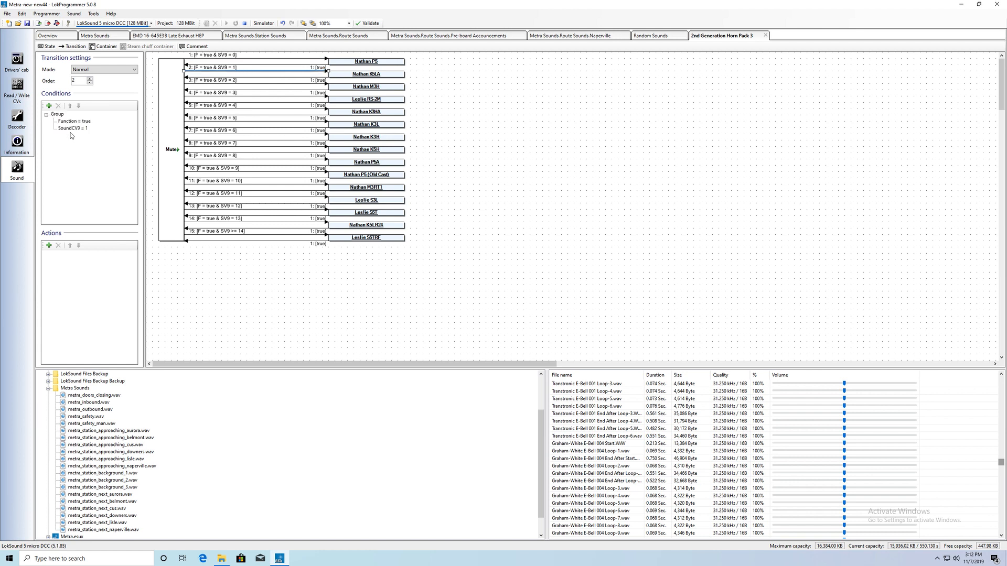
{"action": "left_click", "coordinate": [240, 84]}
{"action": "left_click", "coordinate": [248, 78]}
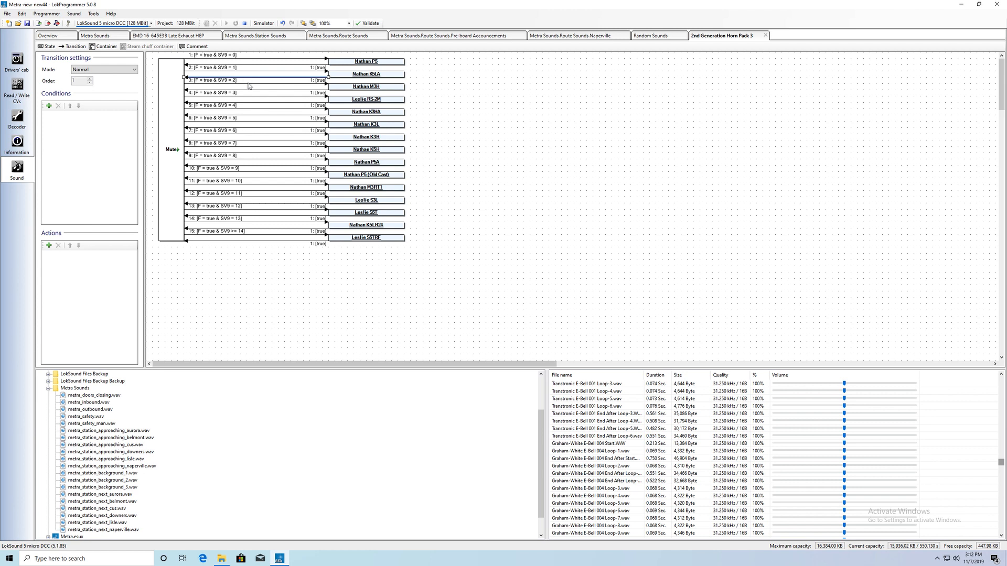
{"action": "left_click", "coordinate": [248, 84]}
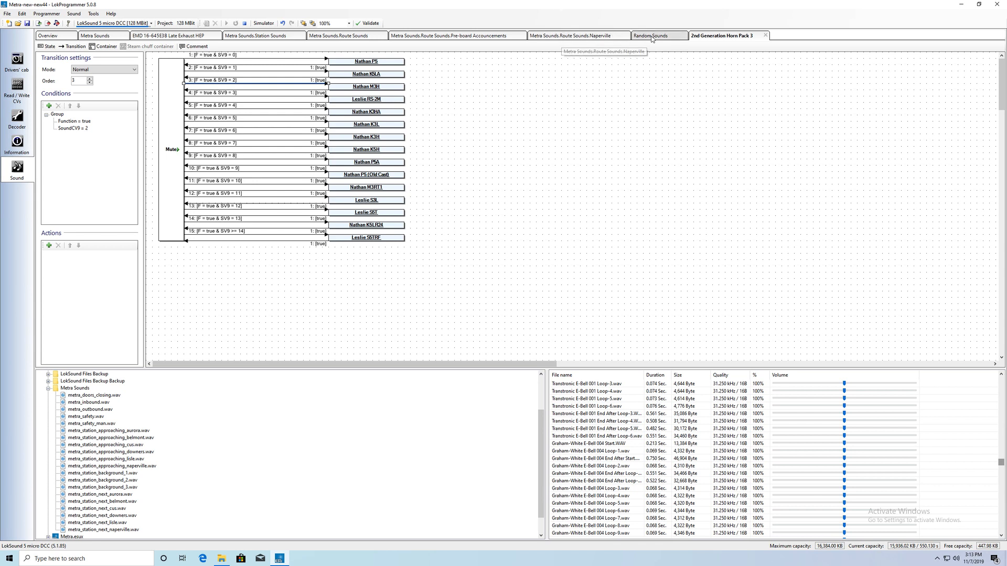
Step: Return to the Station Sounds diagram and examine the name and assigned sample of the Metra Background 1 state
{"action": "left_click", "coordinate": [256, 36]}
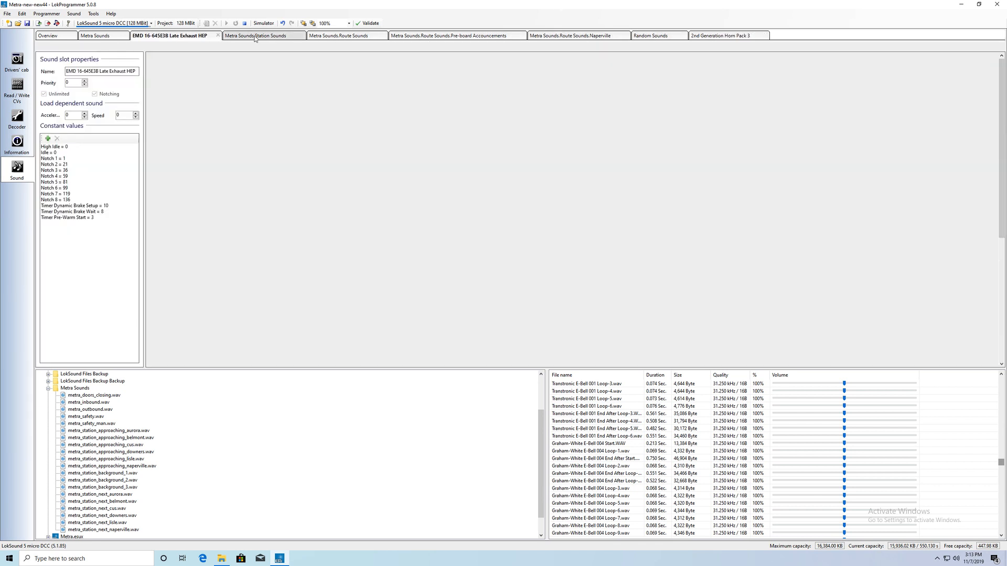
{"action": "left_click", "coordinate": [310, 106]}
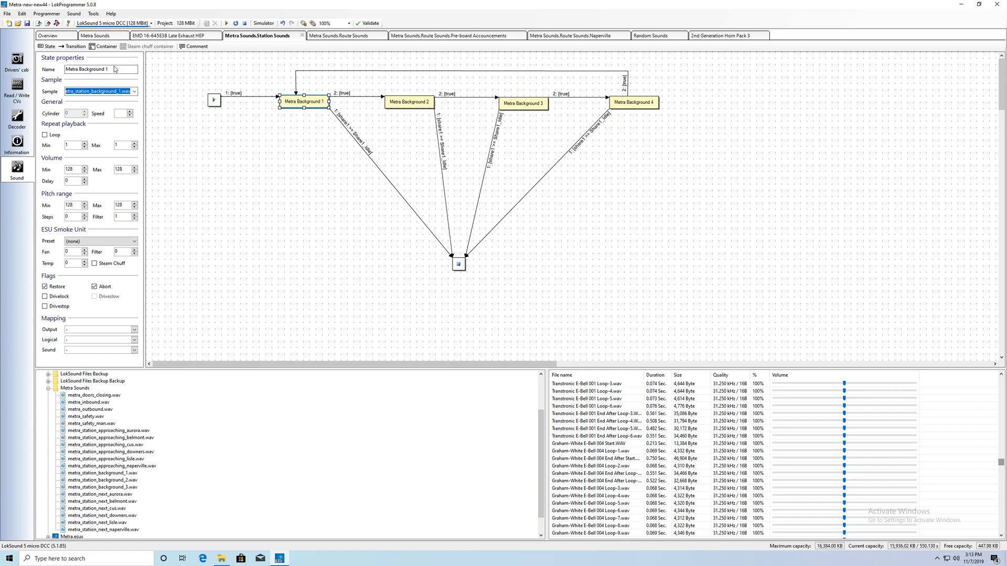
{"action": "left_click_drag", "start_coordinate": [115, 68], "coordinate": [50, 67]}
Step: Switch to the macOS desktop and restore the minimized Audacity window
{"action": "mouse_move", "coordinate": [1004, 4]}
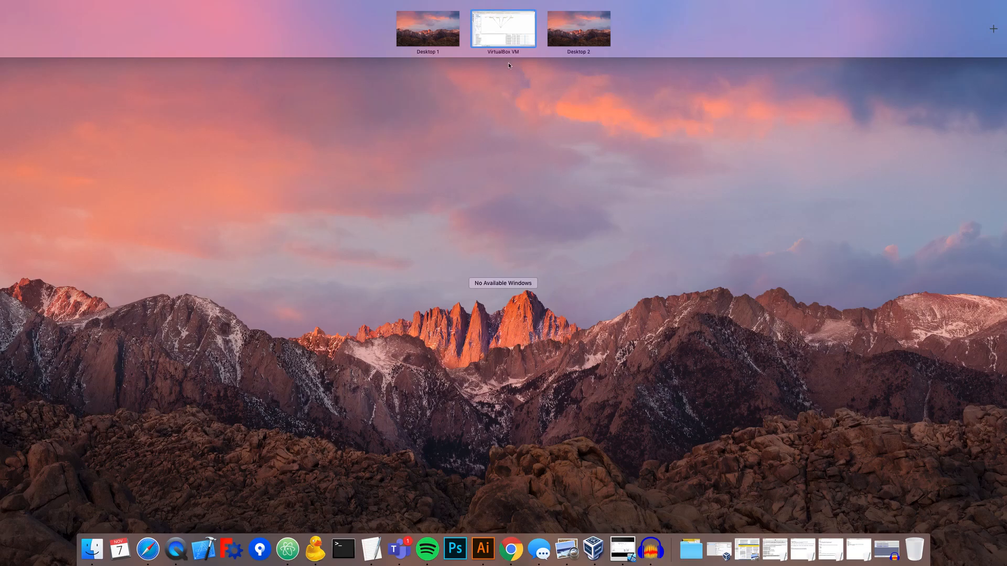
{"action": "left_click", "coordinate": [424, 34]}
{"action": "left_click", "coordinate": [884, 550]}
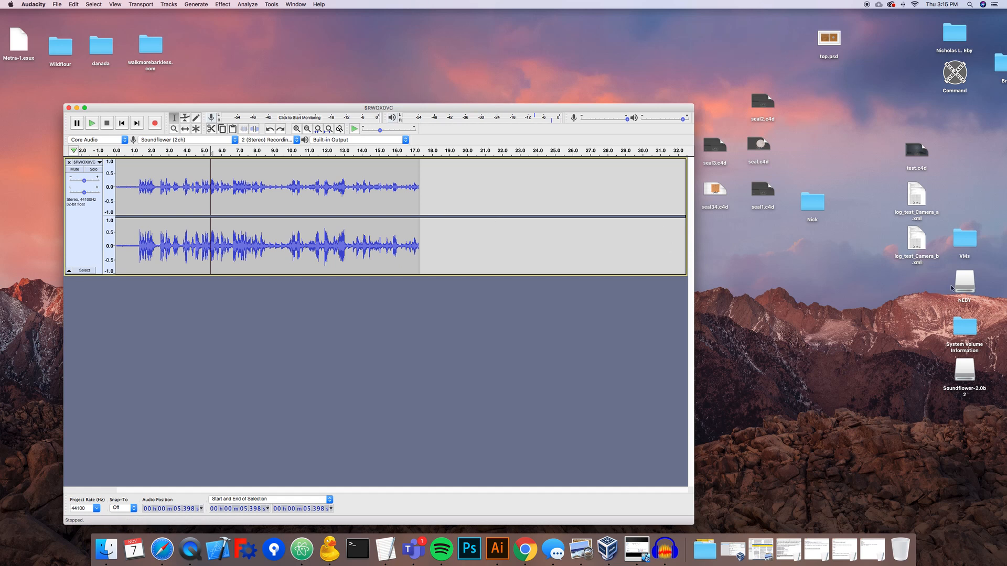
Step: Open the Metra text document with the announcement scripts from the Metra Sounds folder on the desktop
{"action": "key", "text": "super+w"}
{"action": "left_click", "coordinate": [520, 158]}
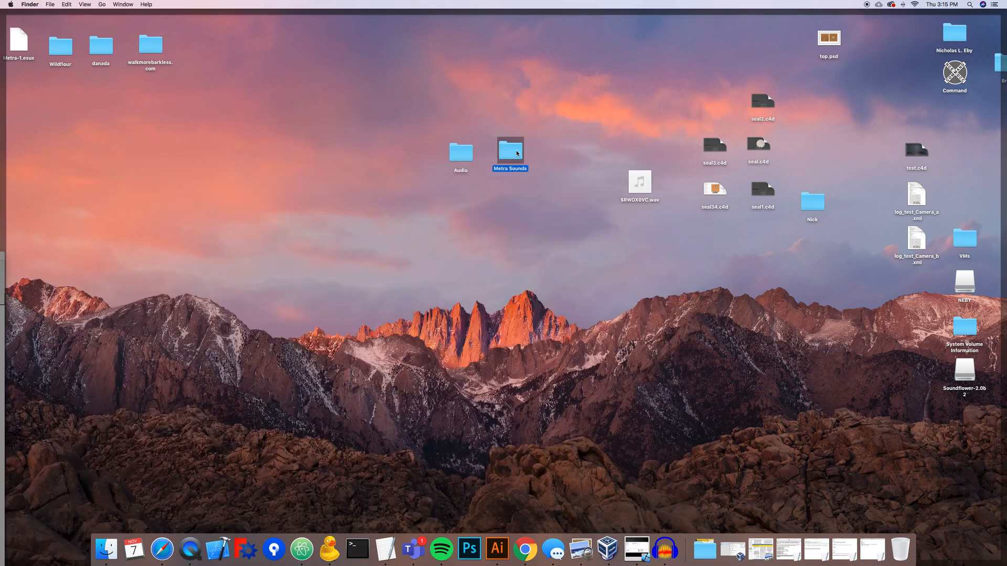
{"action": "double_click", "coordinate": [507, 155]}
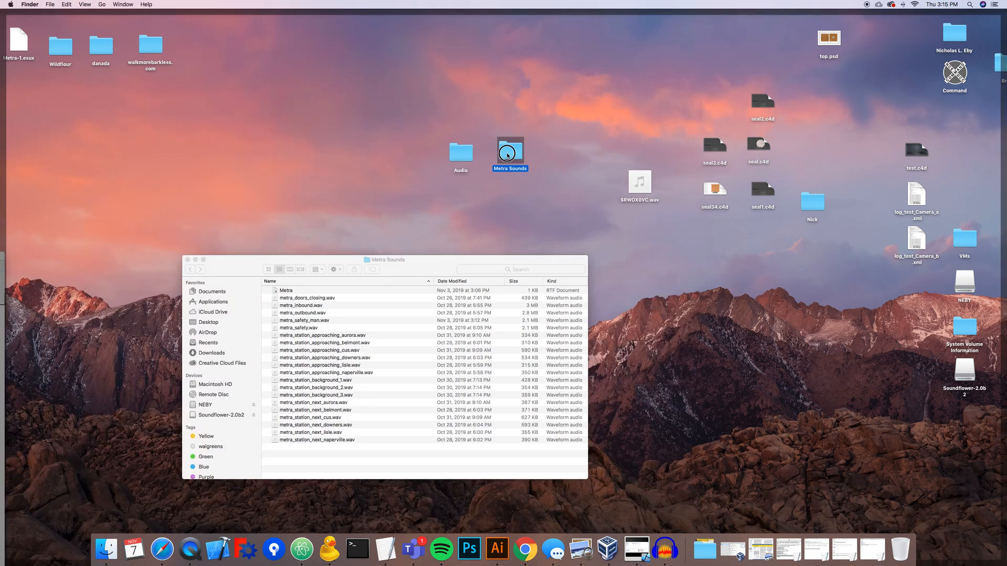
{"action": "double_click", "coordinate": [284, 291]}
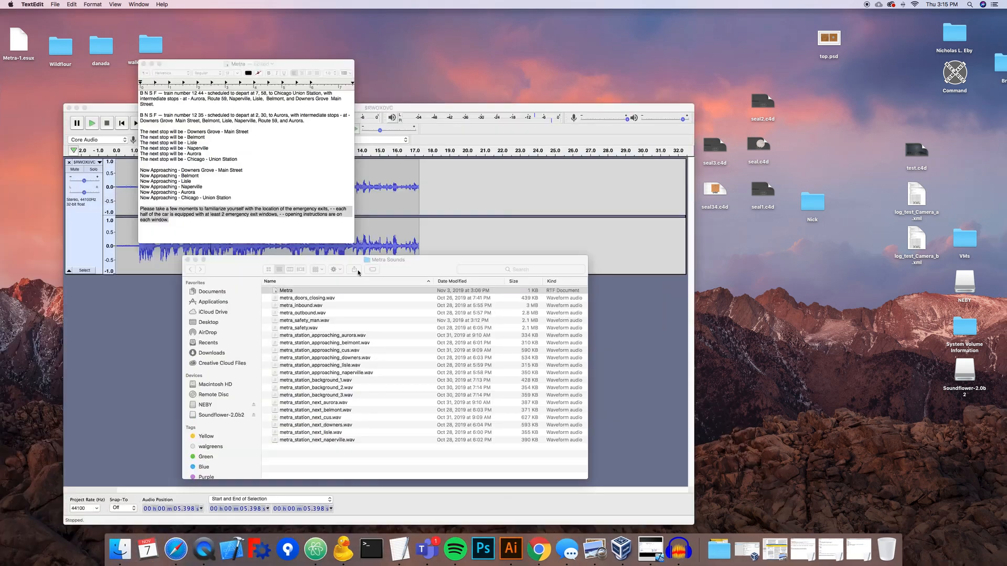
Step: Have the line "The next stop will be - Downers Grove - Main Street" read aloud with text-to-speech
{"action": "left_click", "coordinate": [198, 186]}
{"action": "left_click_drag", "start_coordinate": [256, 131], "coordinate": [139, 132]}
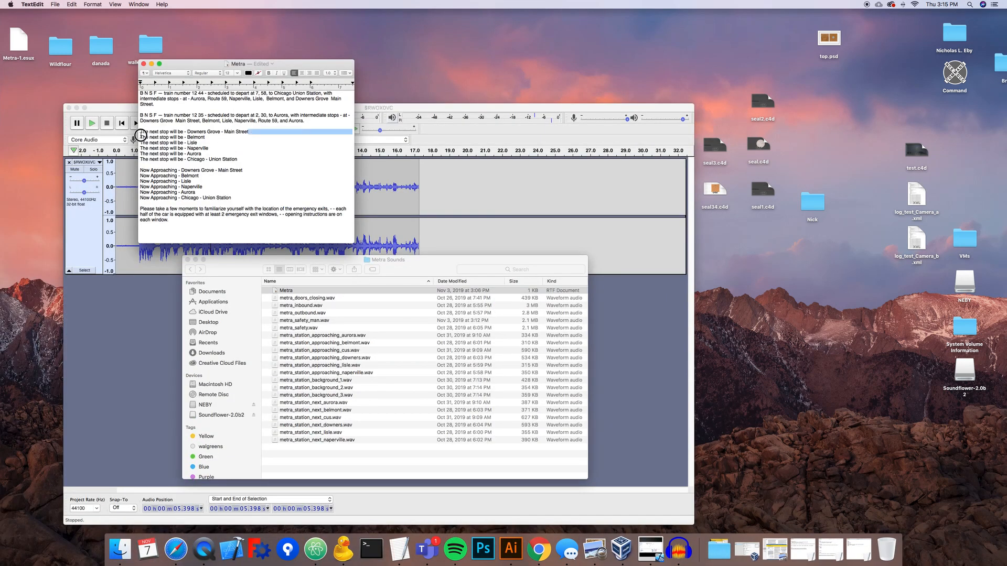
{"action": "right_click", "coordinate": [165, 132]}
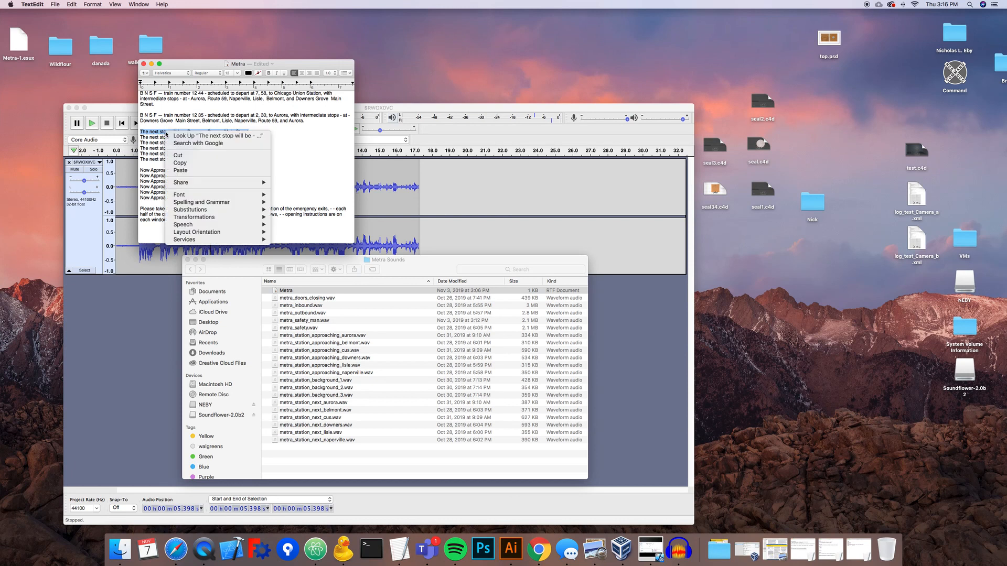
{"action": "mouse_move", "coordinate": [243, 225]}
{"action": "left_click", "coordinate": [287, 225]}
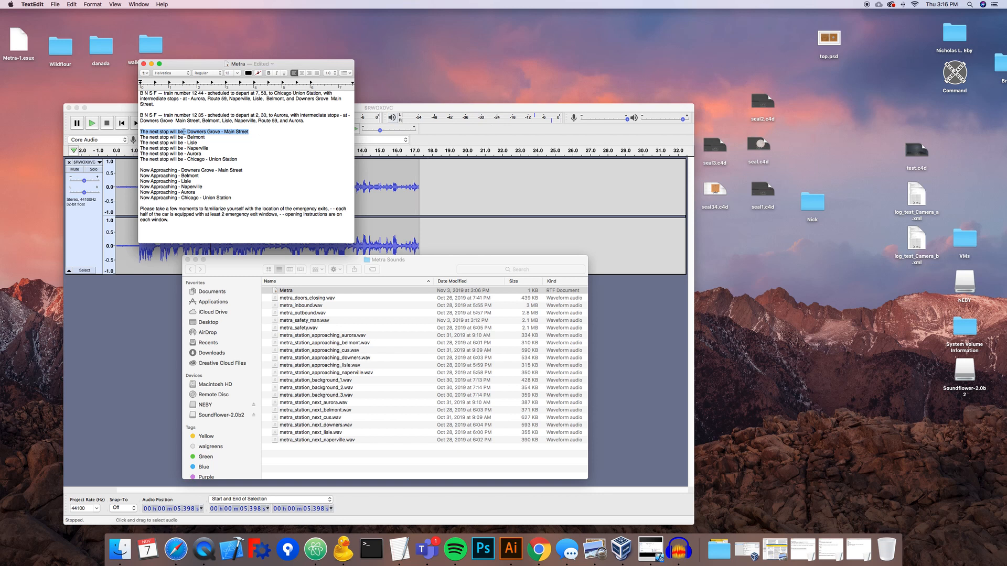
Step: Bring the Audacity recording to the front for review and switch back to LokProgrammer in the virtual machine
{"action": "left_click", "coordinate": [466, 107]}
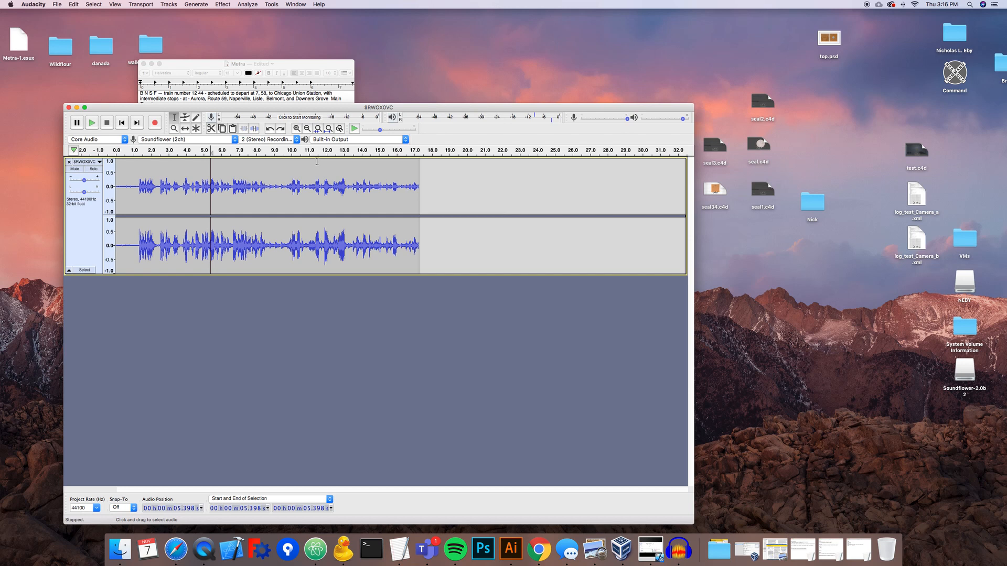
{"action": "key", "text": "ctrl+Up"}
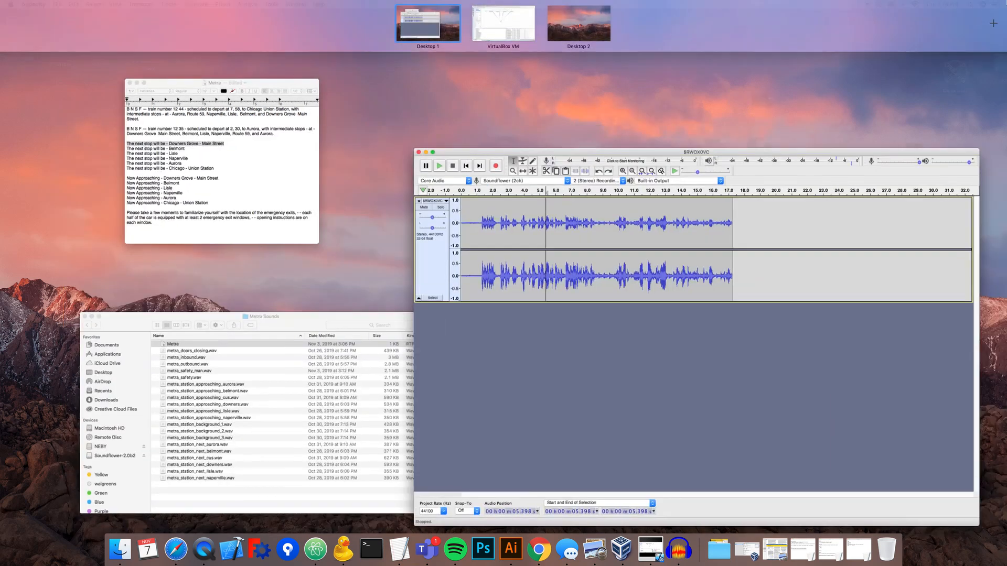
{"action": "key", "text": "ctrl+Up"}
{"action": "mouse_move", "coordinate": [1006, 1]}
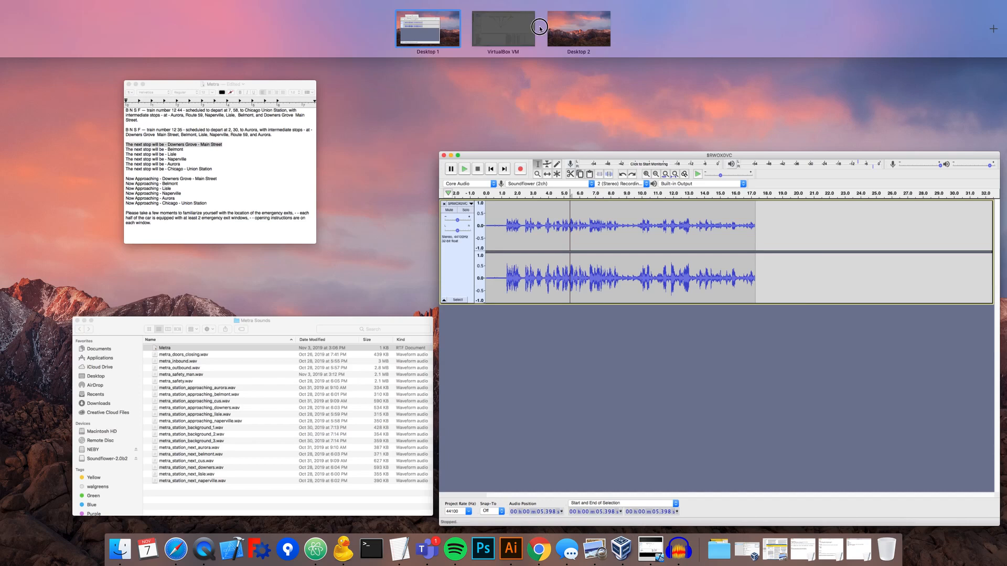
{"action": "left_click", "coordinate": [527, 28]}
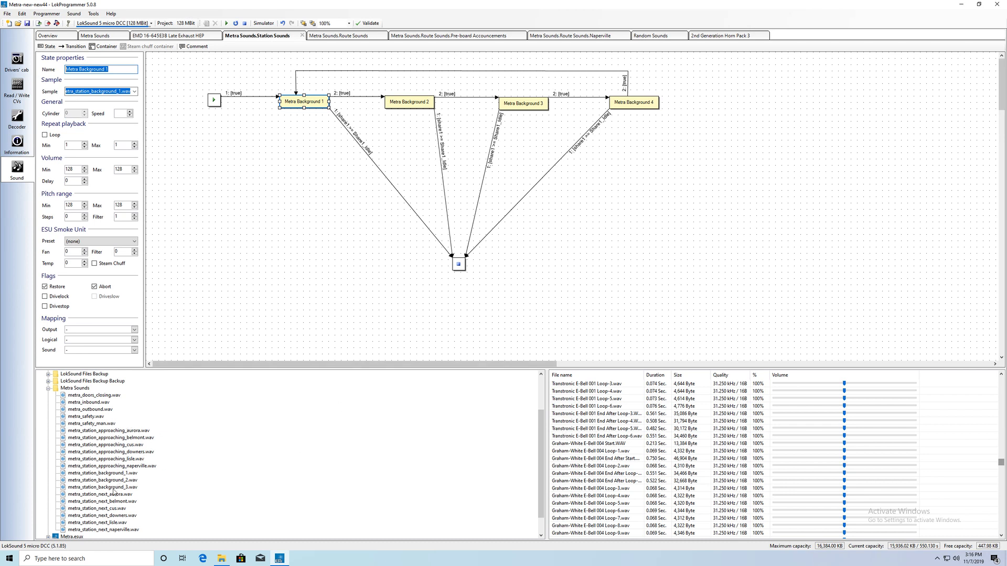
Step: Review the available sound commands and the programmer commands for writing decoder data and sound data
{"action": "left_click", "coordinate": [74, 14]}
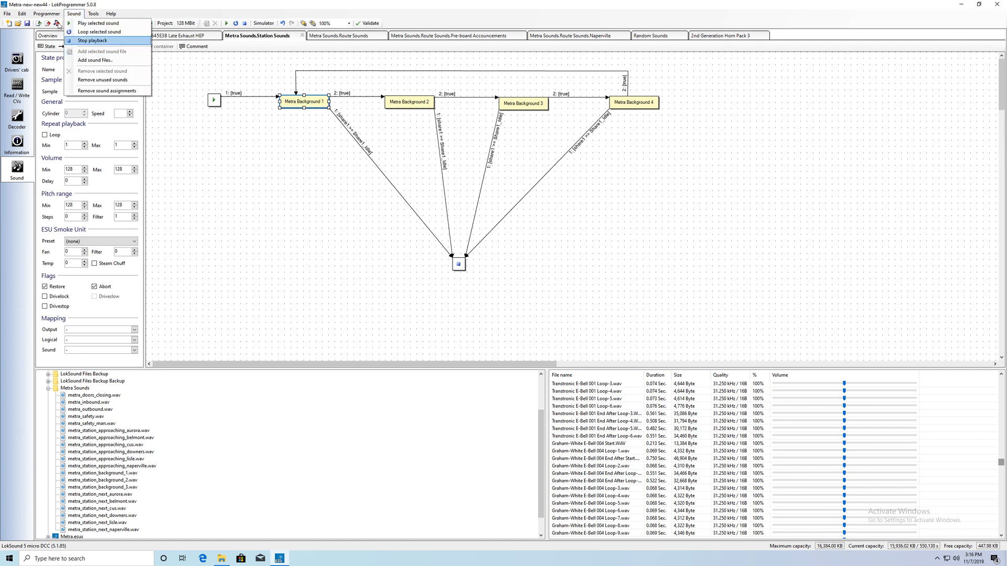
{"action": "left_click", "coordinate": [48, 15]}
{"action": "left_click", "coordinate": [48, 14]}
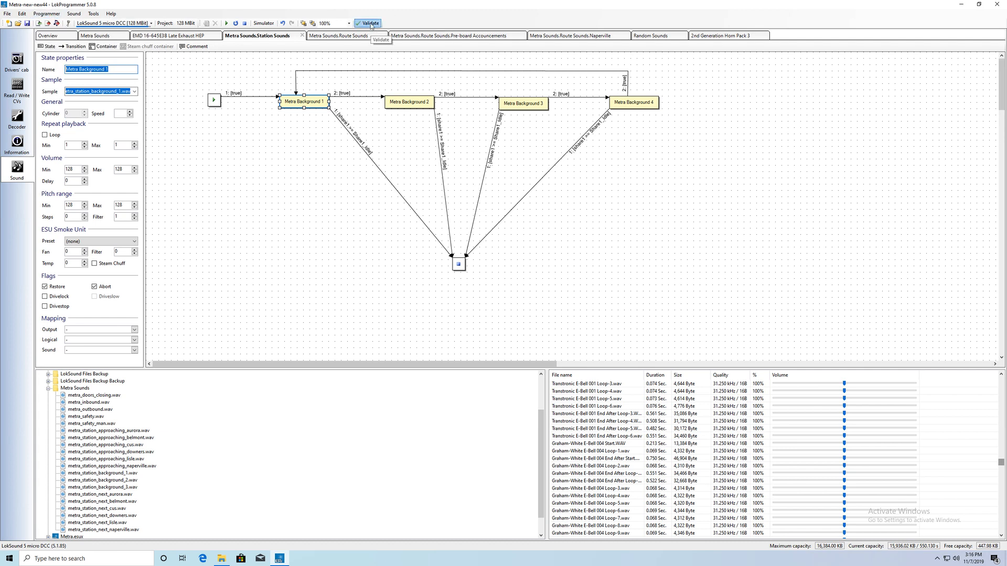
{"action": "left_click", "coordinate": [54, 13]}
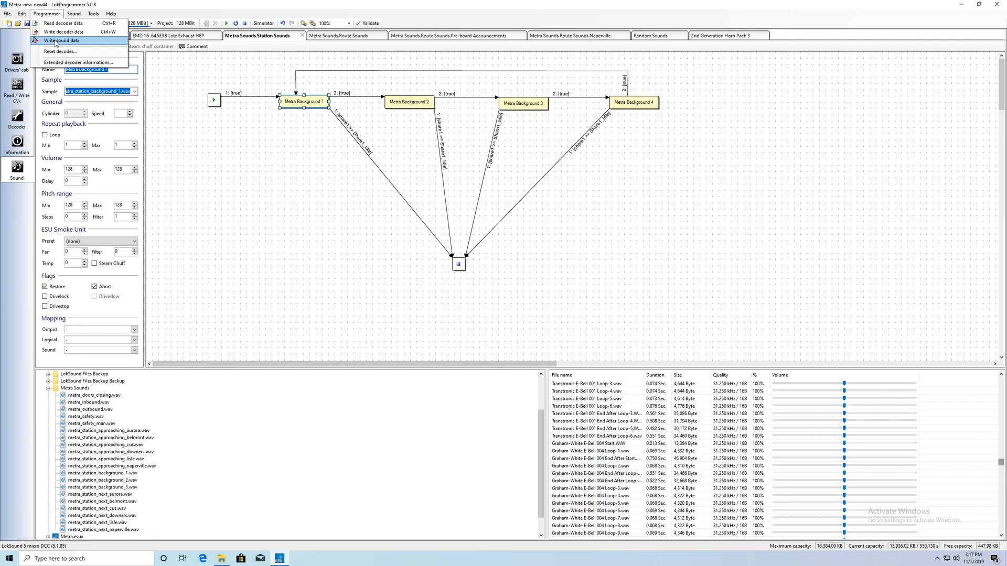
{"action": "left_click", "coordinate": [414, 20]}
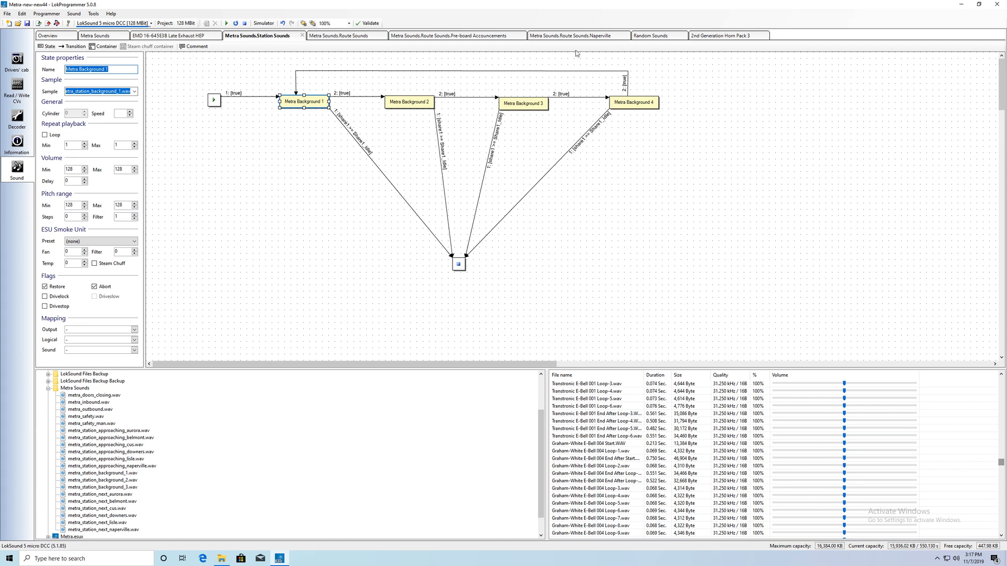
{"action": "mouse_move", "coordinate": [905, 4]}
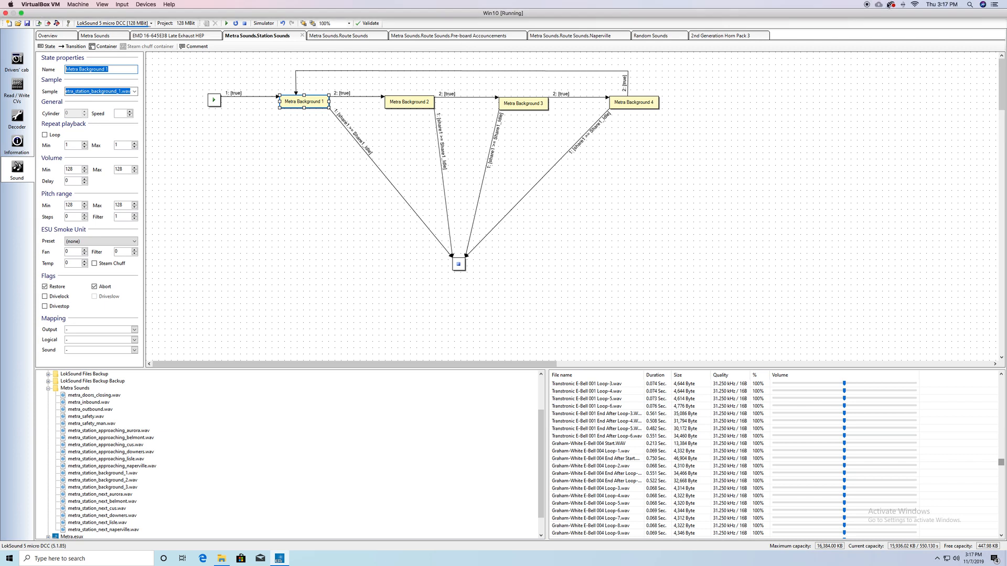